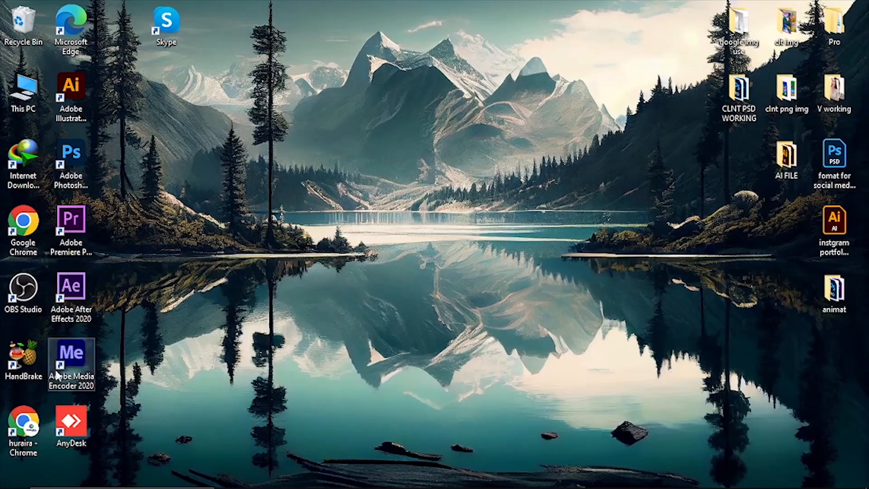
Open Google Chrome and search Google for 4 color gold gradient
double_click(13, 228)
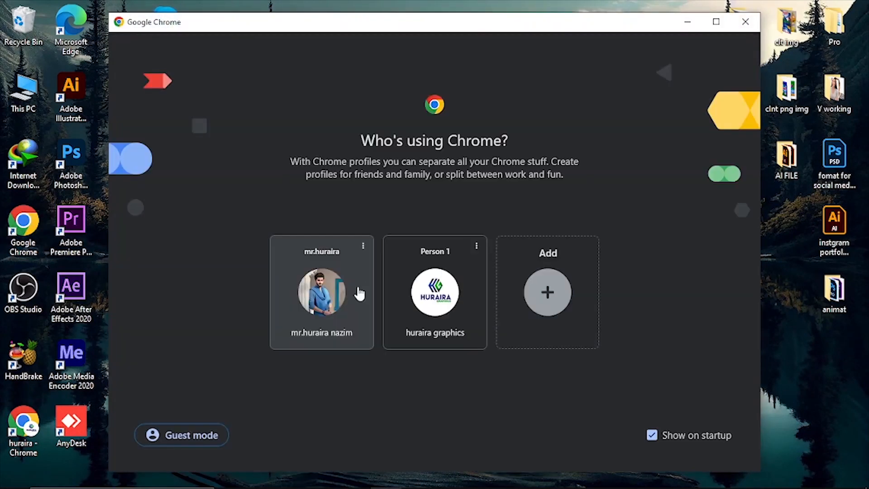
left_click(344, 301)
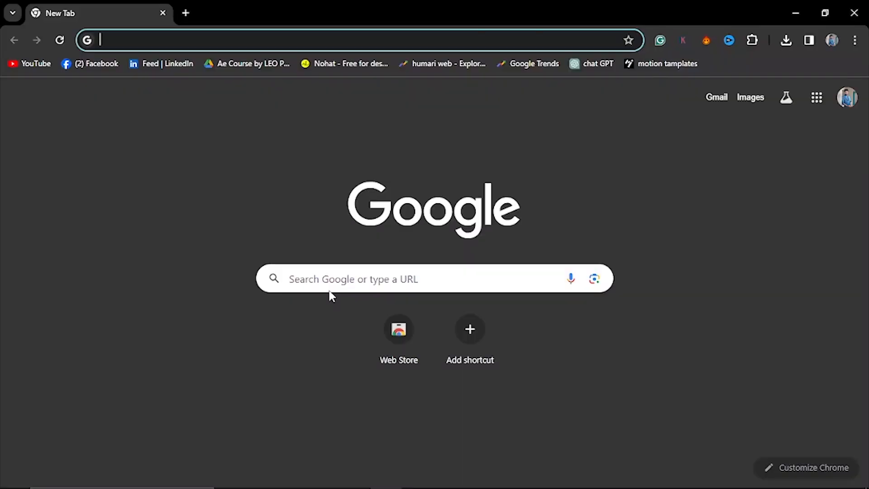
type("4 color fol")
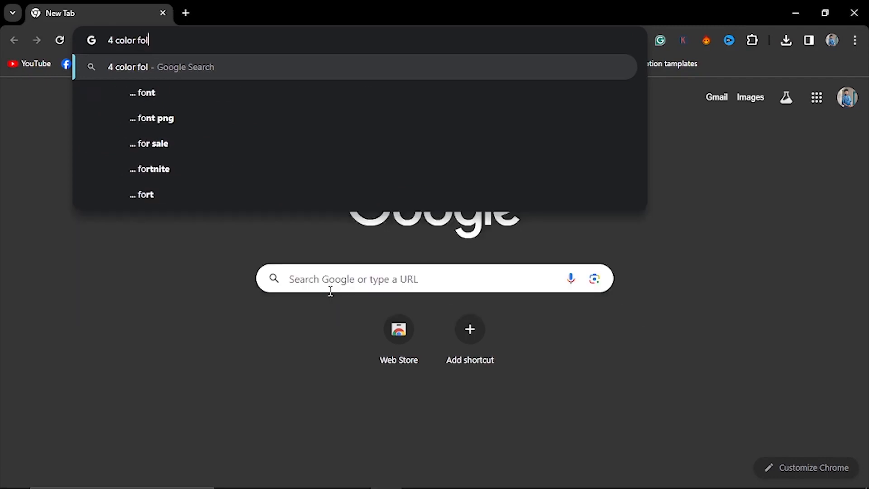
key("BackSpace")
key("BackSpace")
key("BackSpace")
type("golld gra")
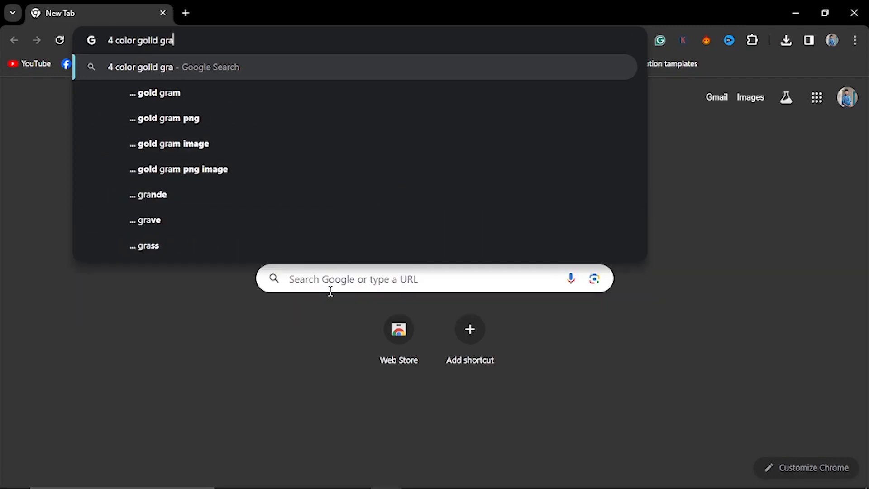
type("d")
key("BackSpace")
key("Return")
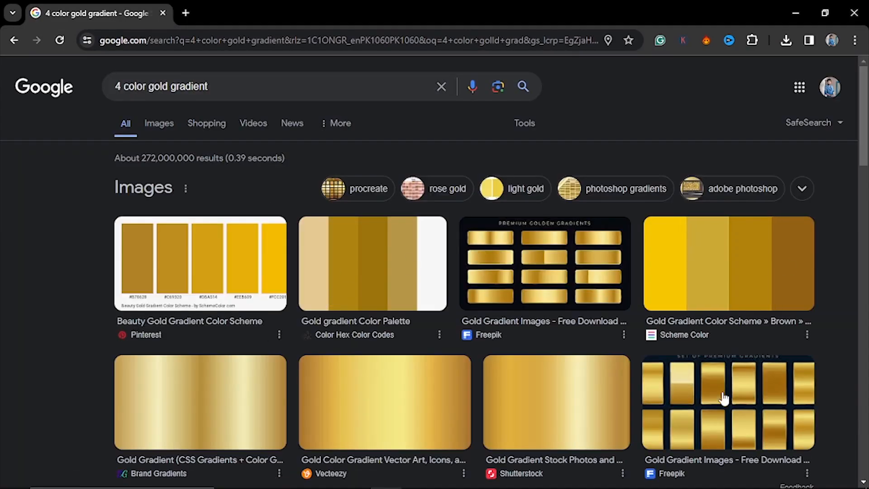
Copy the Vecteezy gold gradient image from the image results
scroll(471, 281, "down", 3)
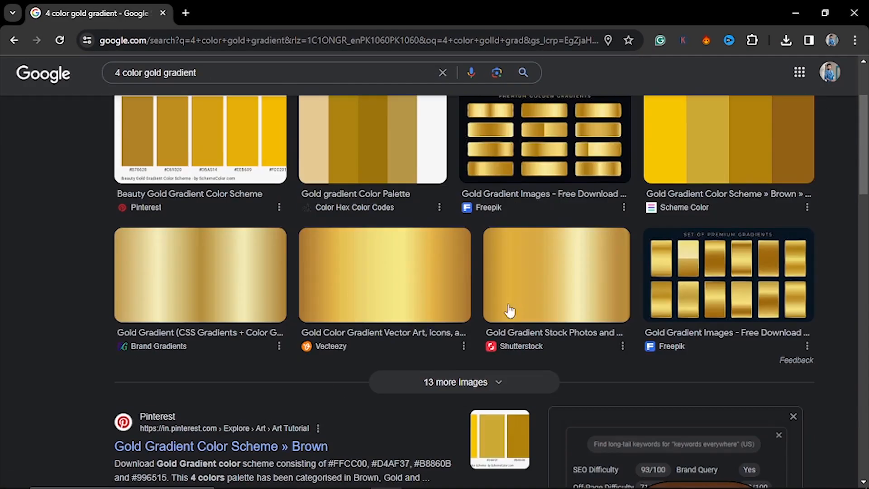
left_click(460, 300)
left_click(718, 271)
right_click(577, 174)
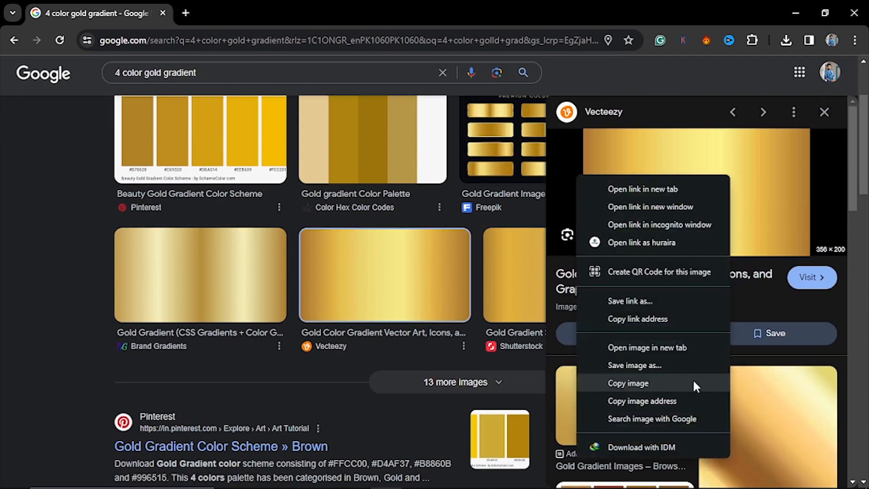
left_click(692, 379)
Switch to Illustrator and paste the gold gradient image onto the artboard
key("alt+Tab")
key("ctrl+v")
left_click_drag(416, 259, 488, 210)
Draw a small rectangle and fill it with the White, Black gradient preset
key("m")
mouse_move(238, 157)
left_mouse_down()
mouse_move(322, 212)
mouse_move(324, 197)
left_mouse_up()
key("v")
left_click(709, 177)
scroll(706, 195, "up", 1)
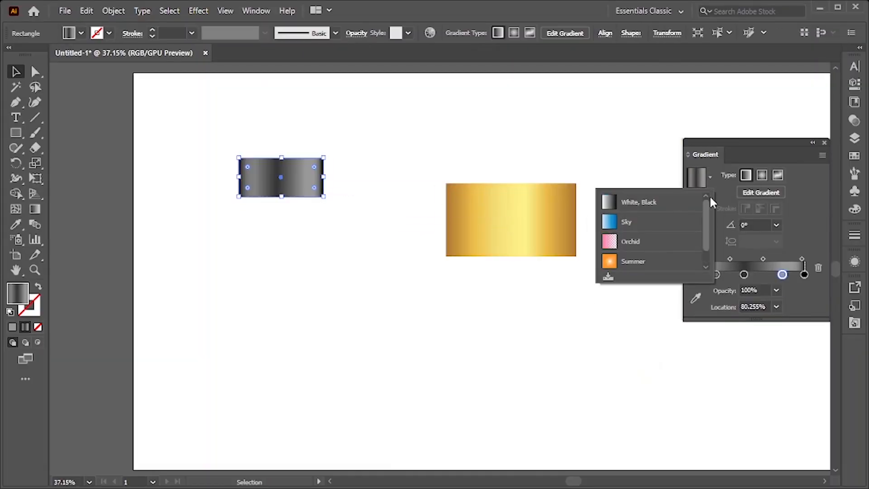
left_click(666, 199)
Sample colors from the pasted gold image with the eyedropper into three gradient stops, adding a middle stop
left_click(693, 274)
left_click(695, 297)
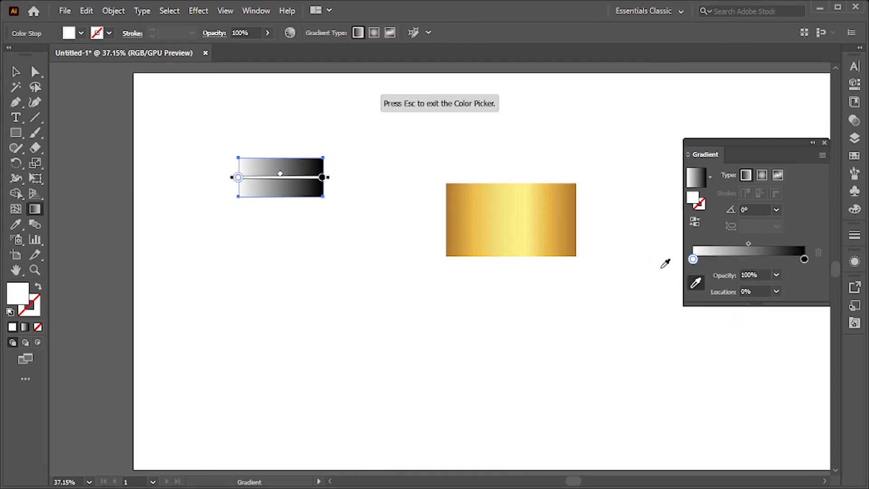
left_click(574, 201)
left_click(748, 260)
left_click(524, 198)
left_click(804, 259)
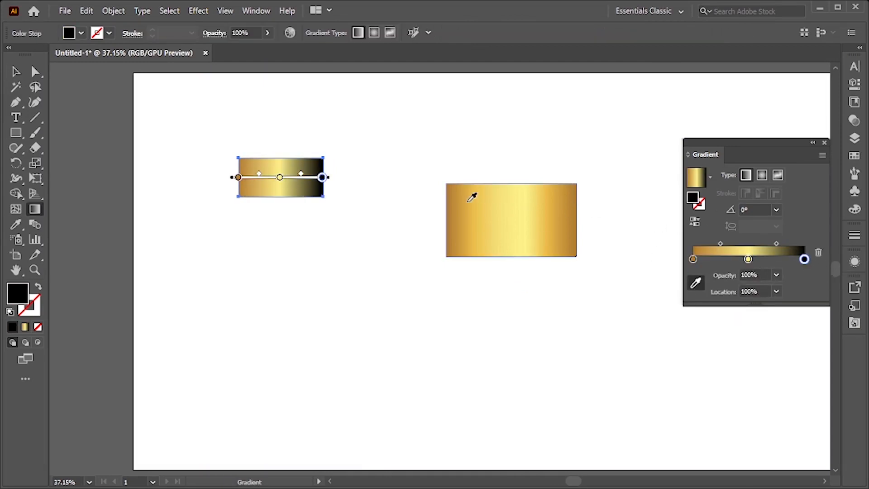
left_click(454, 199)
Delete the pasted gold gradient image
key("v")
left_click(369, 275)
scroll(369, 275, "down", 1)
left_click(508, 249)
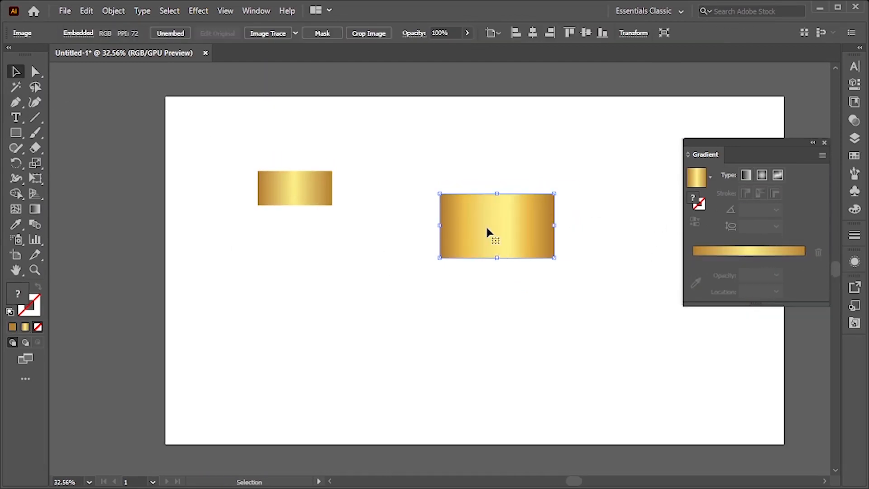
key("Delete")
Drag the gradient stops along the slider, then return them to both ends and the center
left_click_drag(325, 198, 583, 299)
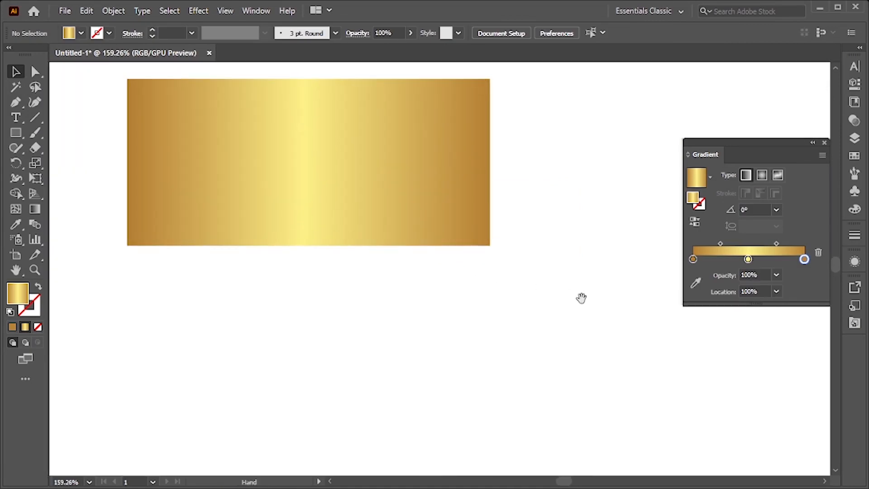
left_click(397, 216)
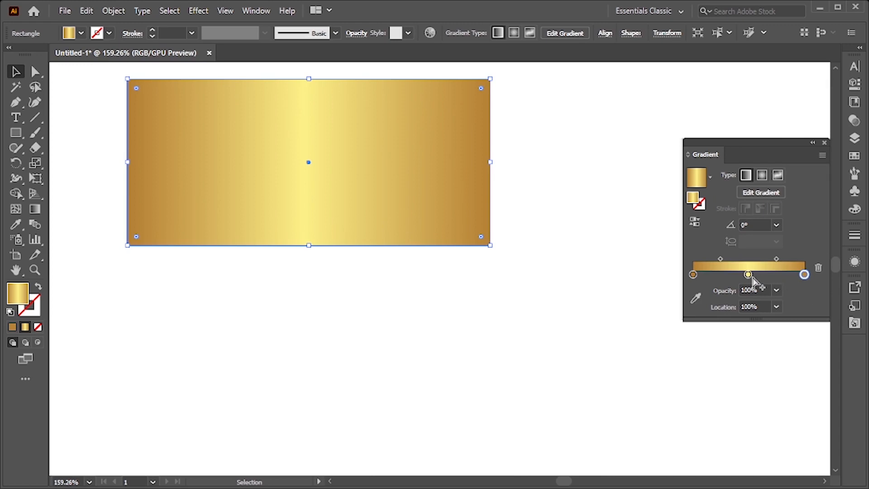
left_click_drag(745, 275, 713, 274)
left_click_drag(804, 275, 728, 274)
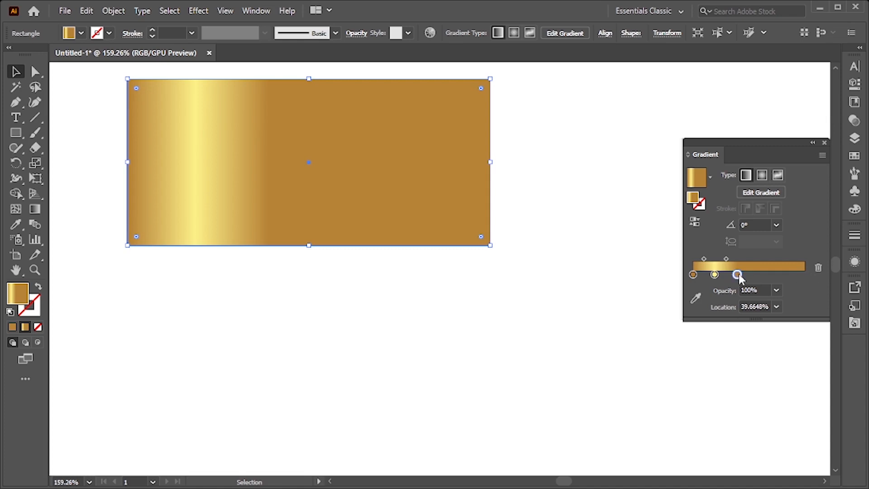
left_click_drag(737, 274, 817, 276)
left_click_drag(714, 275, 748, 274)
Draw a circle in the middle of the gold rectangle with the Ellipse tool
left_click_drag(614, 309, 571, 306)
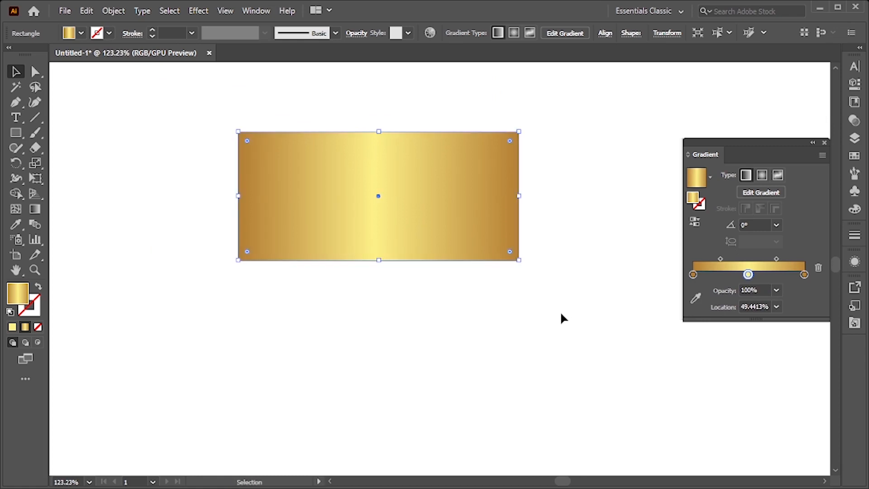
left_click_drag(492, 310, 370, 314)
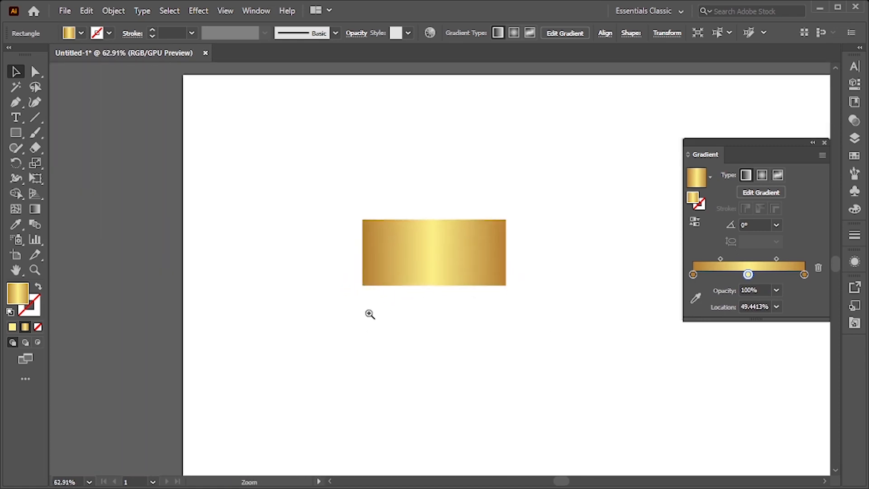
left_click_drag(443, 379, 435, 337)
left_click_drag(501, 350, 422, 330)
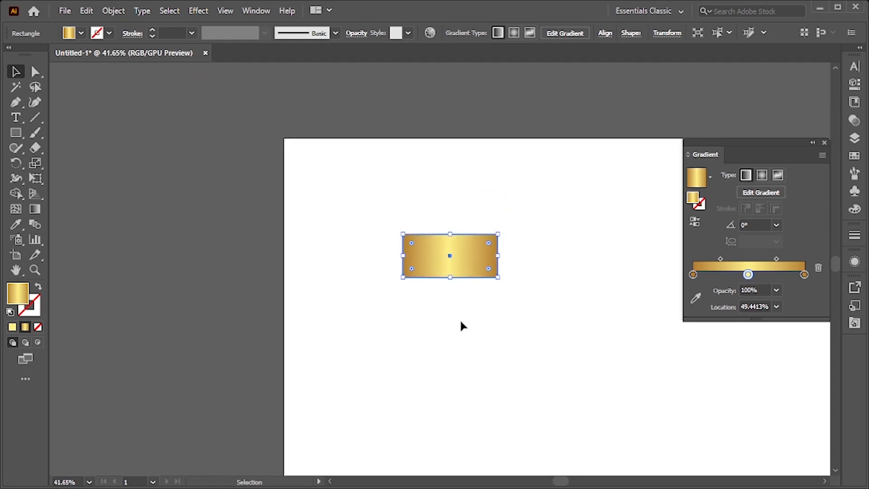
left_click(489, 323)
left_click_drag(456, 266, 438, 310)
key("m")
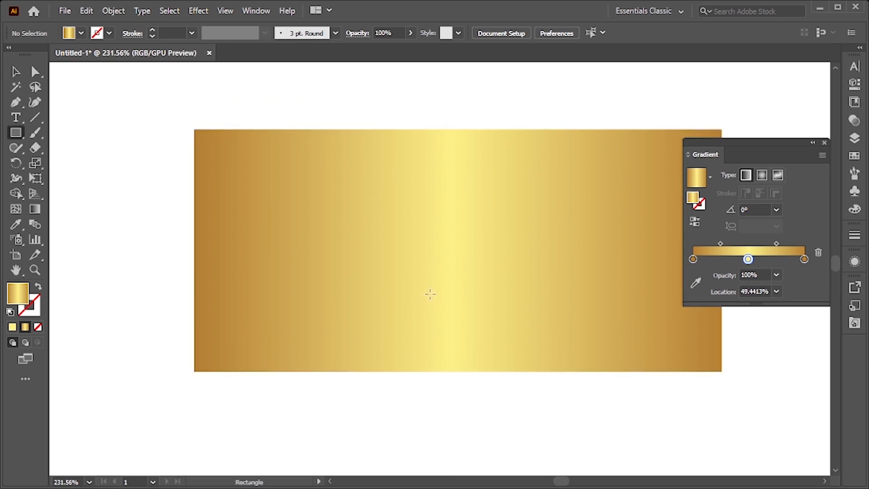
left_click(16, 133)
left_click(59, 162)
left_click_drag(418, 206, 509, 297)
key("v")
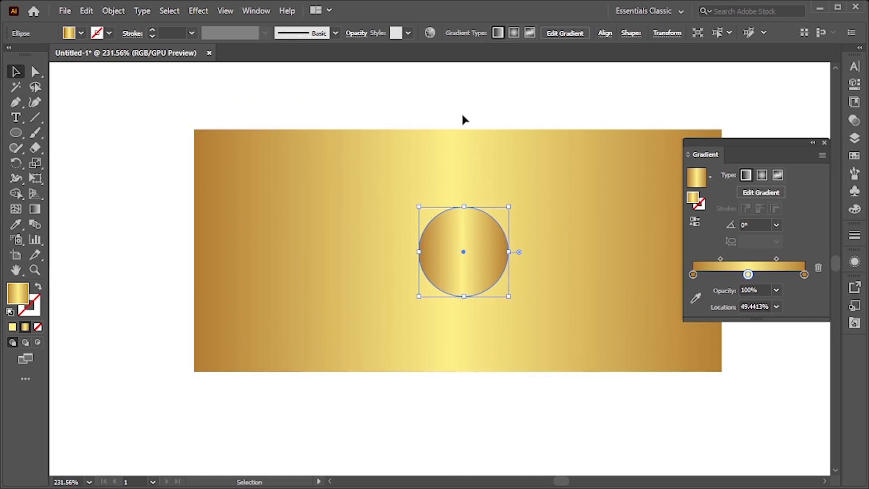
Align the circle and rectangle on their horizontal and vertical centers
left_click(493, 311)
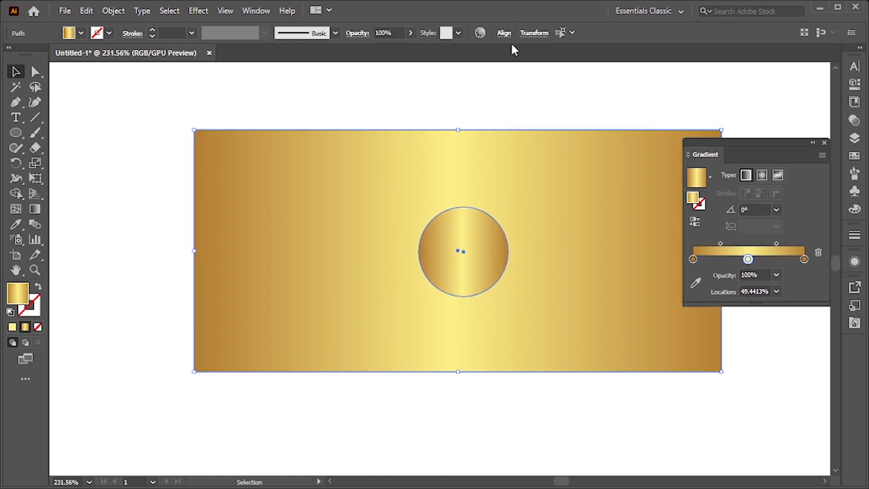
left_click(499, 34)
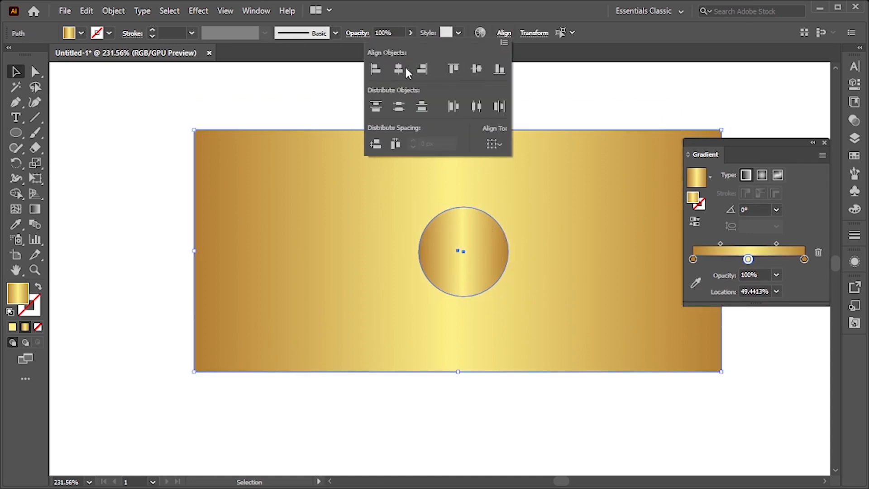
left_click(406, 69)
left_click(476, 69)
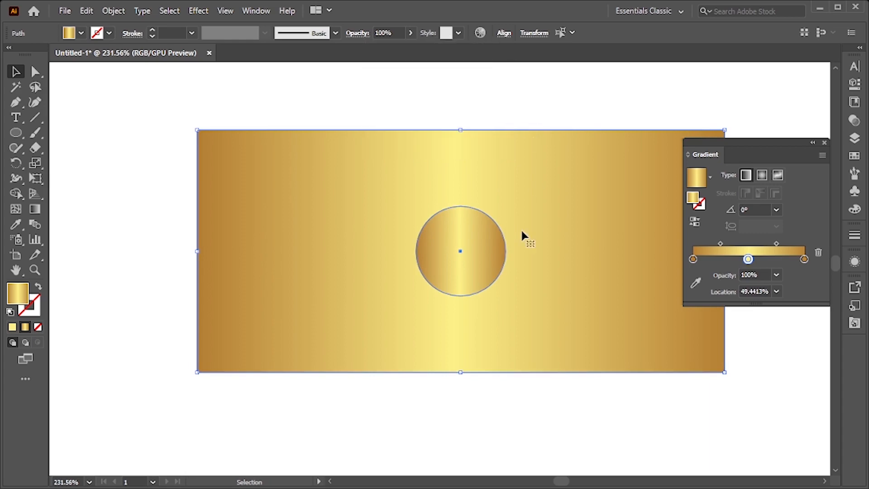
Scale a slightly smaller copy of the circle inside the original circle
key("ctrl+shift+a")
left_click_drag(533, 263, 619, 331)
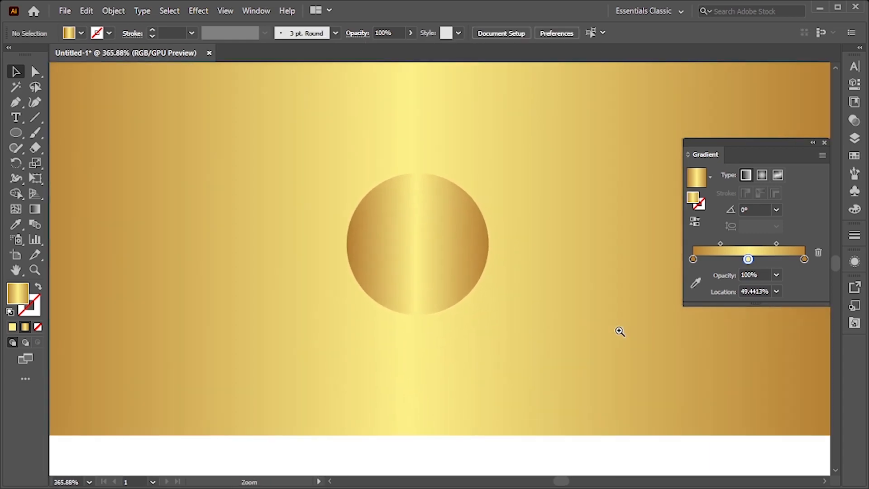
left_click(406, 268)
key("a")
key("v")
key("a")
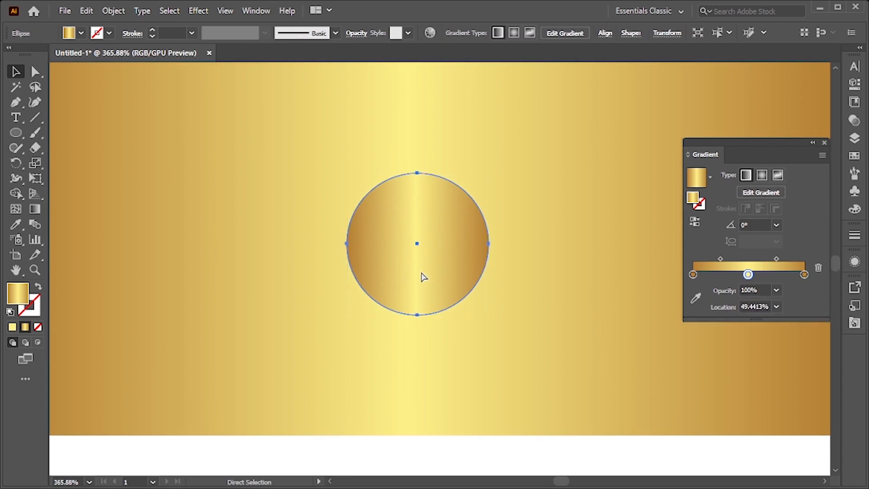
key("v")
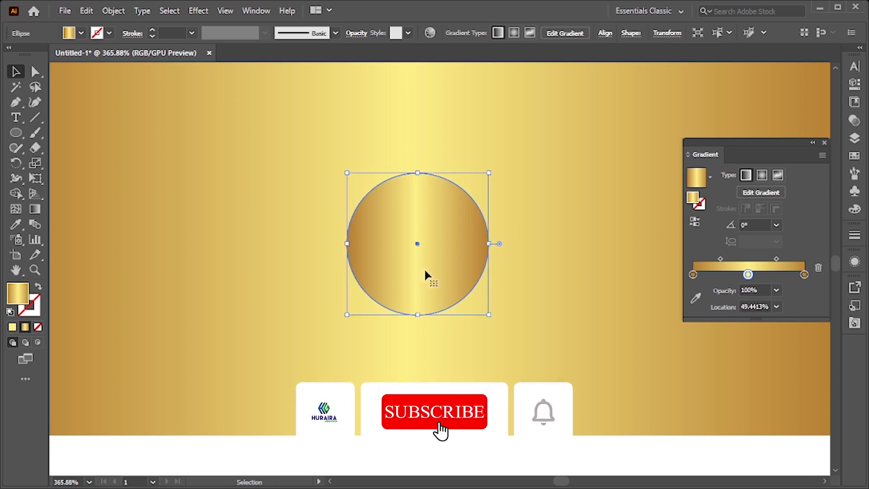
left_click_drag(418, 172, 419, 180)
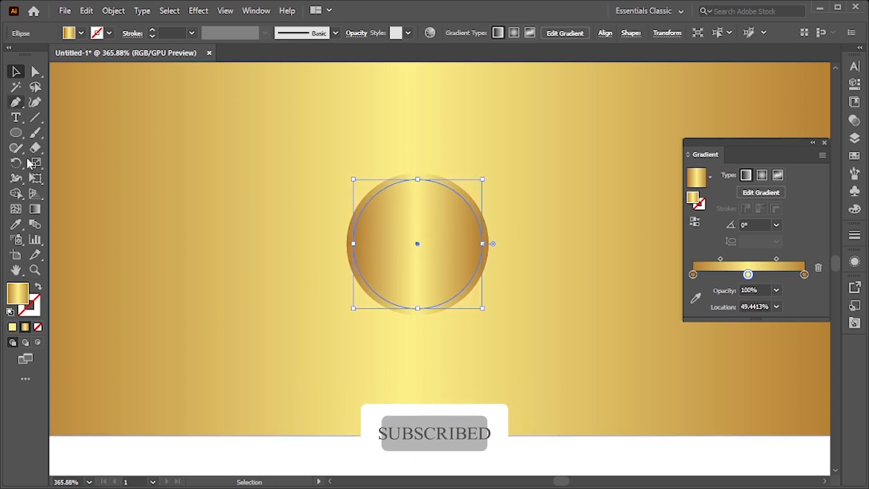
Fill the inner circle white with a black stroke and scale smaller gold circle copies inside it
left_click(10, 312)
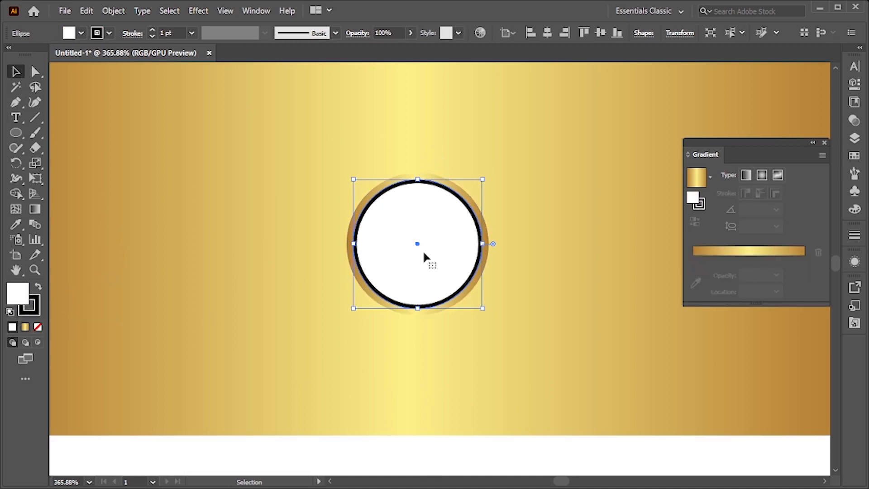
key("ctrl+z")
left_click_drag(417, 173, 417, 205)
left_click_drag(506, 333, 565, 346)
left_click_drag(375, 233, 444, 304)
key("ctrl+f")
left_click_drag(401, 106, 400, 212)
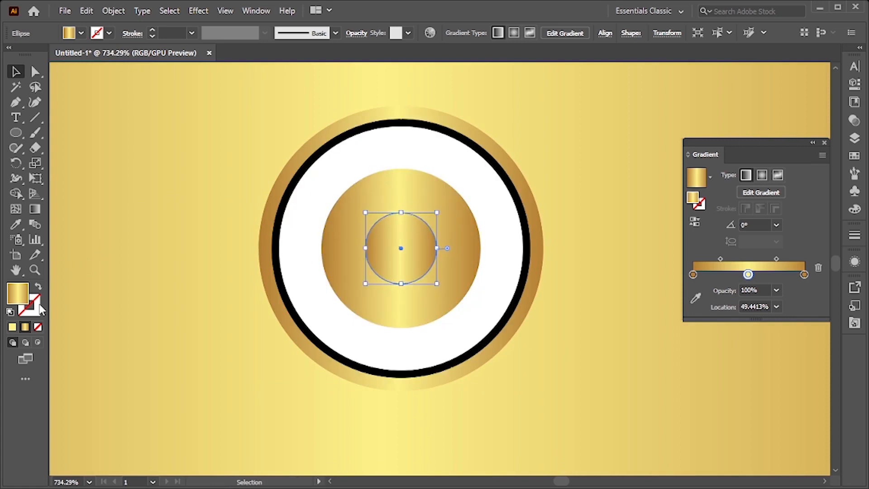
Make the smallest circle solid black with no stroke
left_click(16, 312)
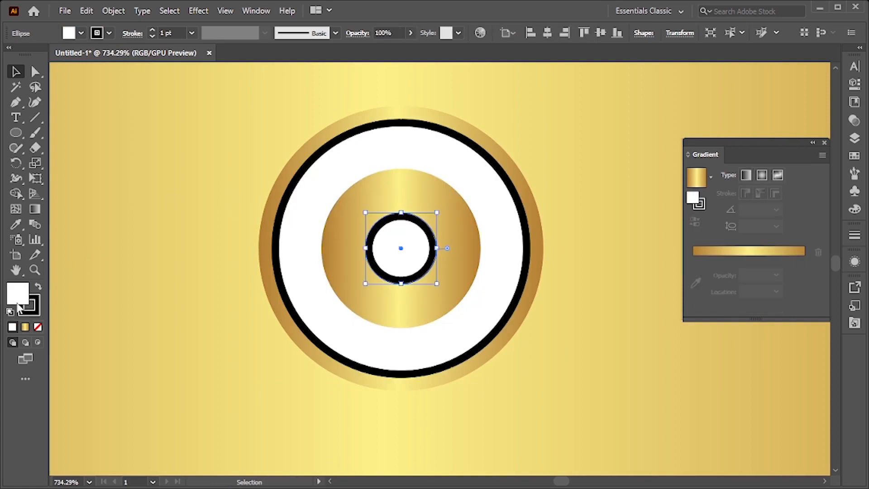
left_click(39, 286)
left_click(37, 311)
left_click(38, 327)
key("ctrl+space")
left_click_drag(140, 293, 23, 266)
left_click_drag(332, 280, 222, 271)
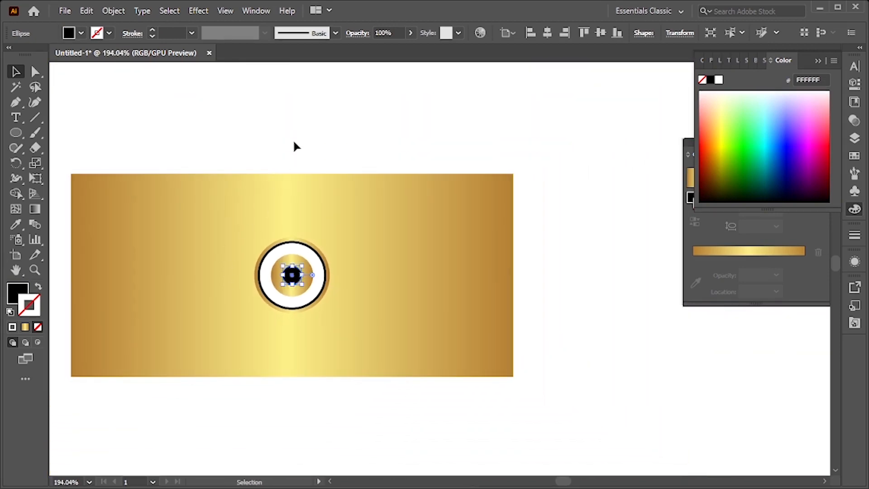
left_click(292, 139)
key("ctrl+space")
left_click_drag(341, 284, 220, 307)
left_click_drag(406, 267, 365, 273)
left_click(336, 309)
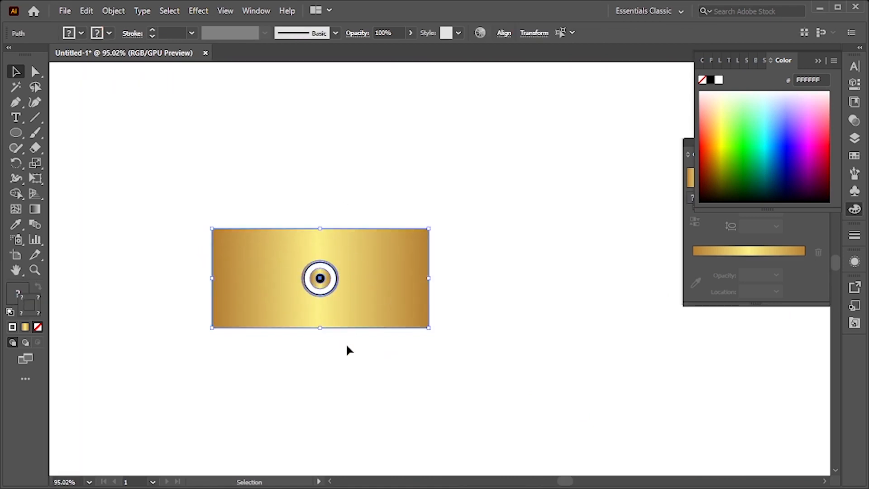
left_click(438, 335)
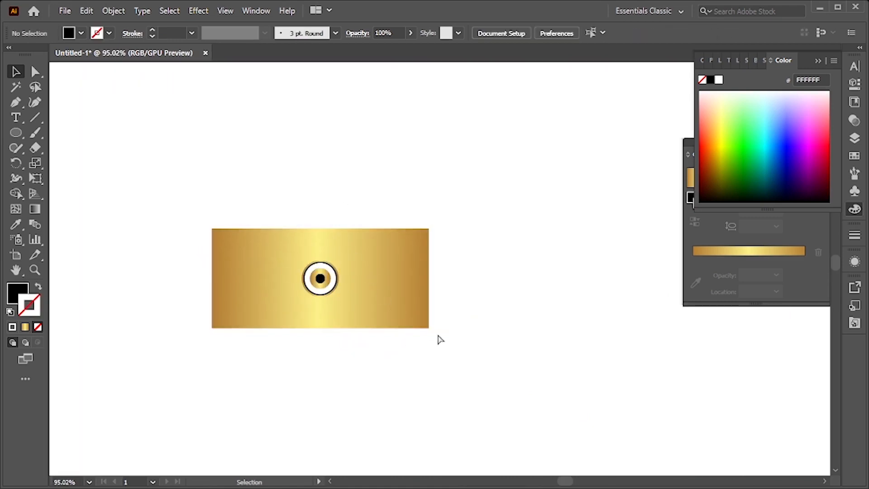
left_click_drag(456, 340, 371, 327)
left_click(414, 297)
left_click_drag(395, 369, 404, 269)
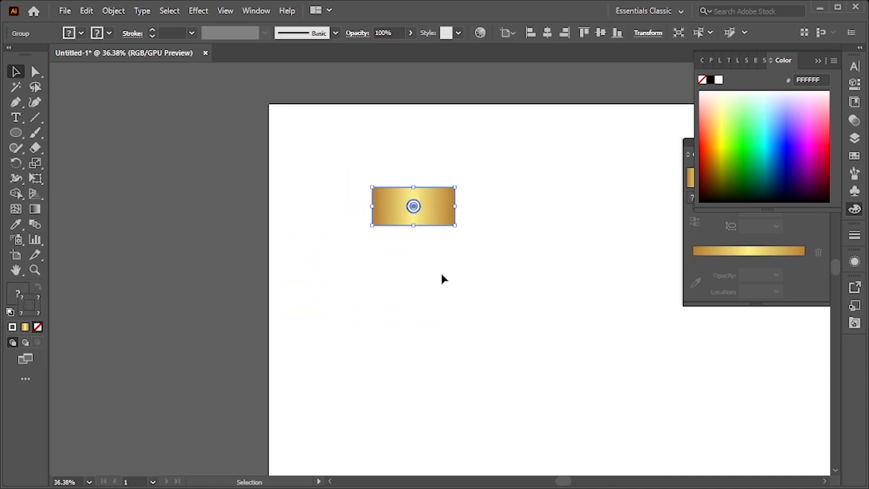
Draw a large square below the gold badge with the Rectangle tool
key("ctrl+space")
left_click_drag(398, 249, 358, 274)
key("m")
left_click_drag(223, 188, 436, 407)
key("v")
Select the badge and the square and center them horizontally
left_click_drag(318, 116, 382, 303)
left_click(503, 33)
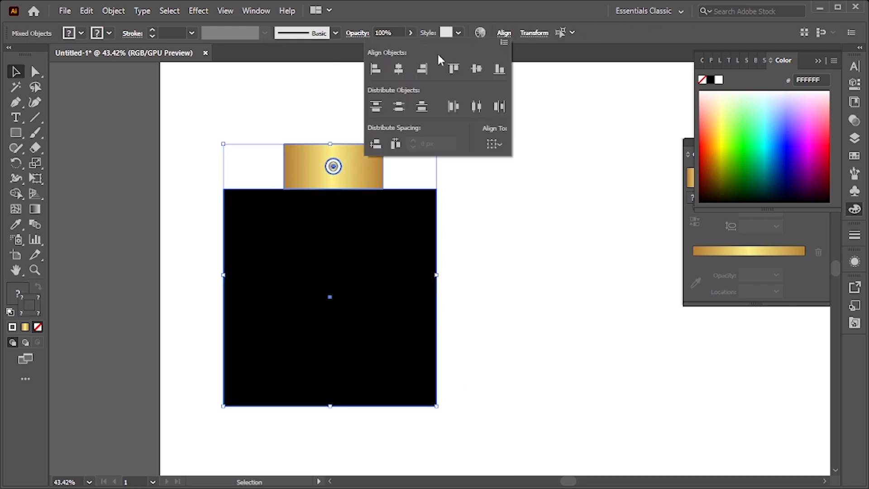
left_click(400, 72)
Round the top corners of the gold rectangle inside the badge group
left_click(477, 224)
left_click(495, 279)
left_click_drag(487, 290, 483, 324)
left_click_drag(397, 310, 434, 307)
left_click_drag(404, 275, 446, 322)
left_click(395, 116)
double_click(400, 119)
left_click(417, 123)
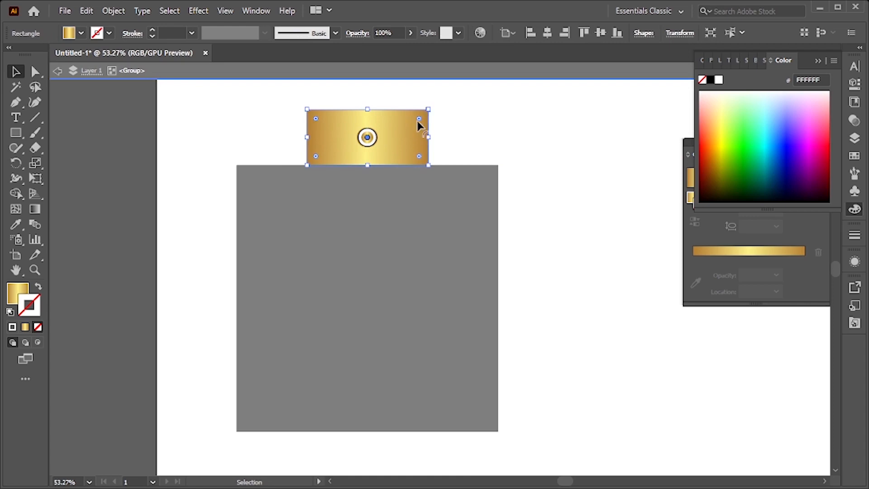
left_click_drag(419, 120, 422, 118)
key("ctrl+z")
key("v")
key("a")
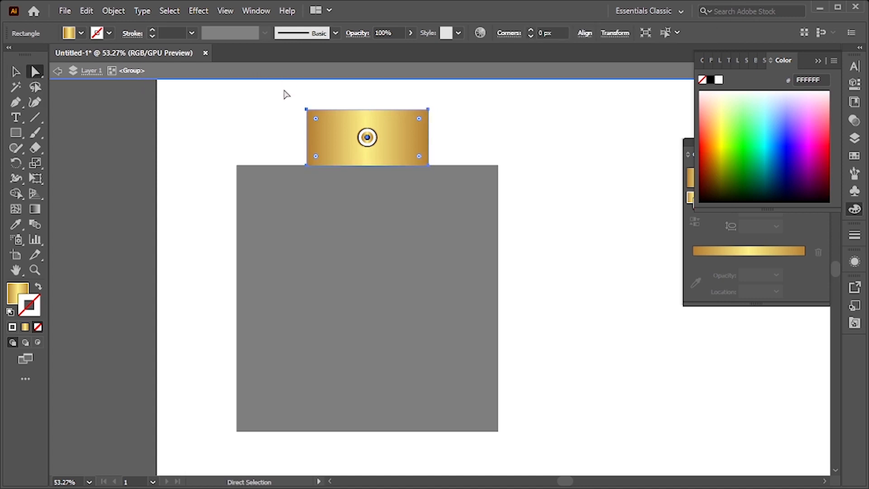
left_click_drag(483, 118, 425, 130)
left_click(17, 72)
left_click(181, 115)
key("z")
left_click_drag(373, 182, 333, 245)
key("v")
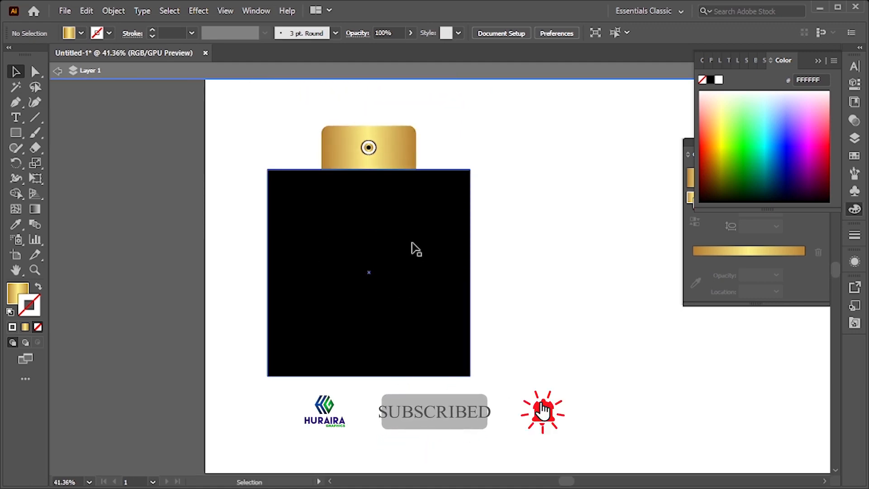
Draw a straight path across the top of the black square and bend its middle down into a curve
key("p")
key("ctrl+shift+a")
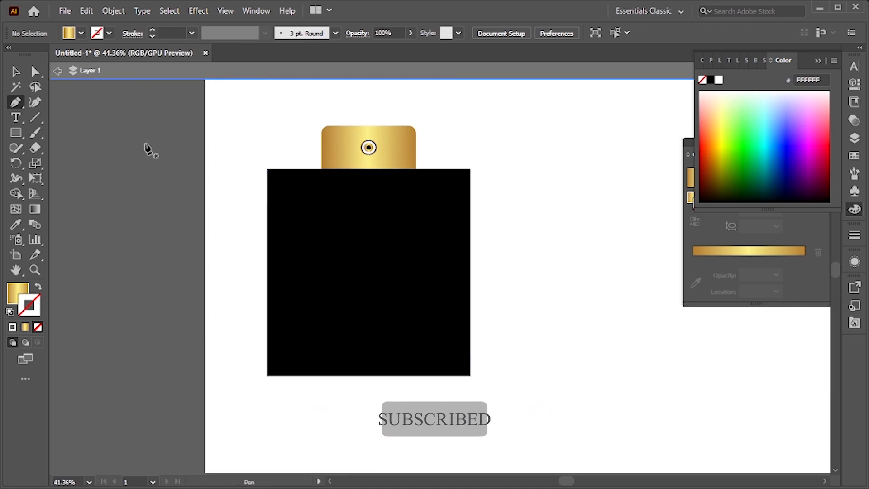
left_click(58, 72)
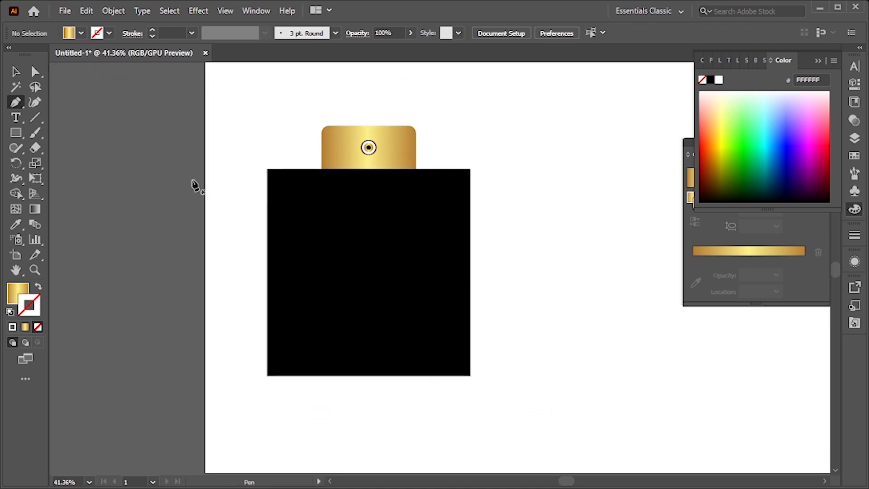
left_click(191, 180)
left_click(541, 172)
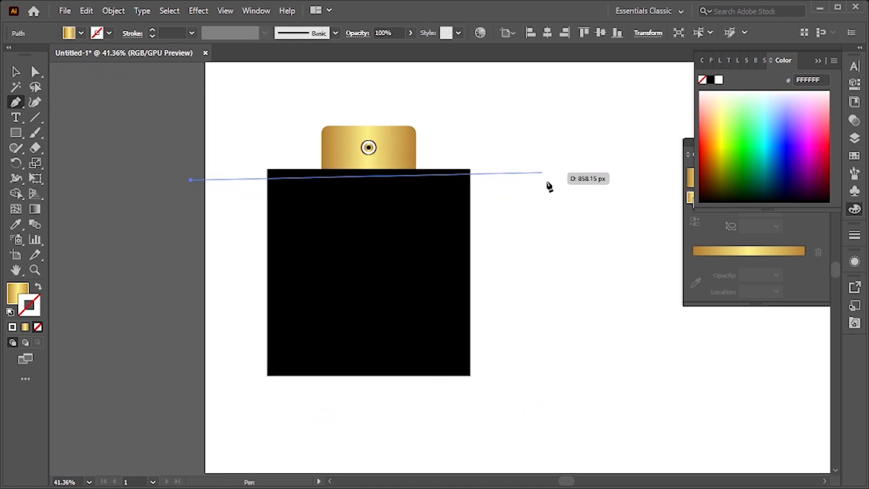
left_click_drag(549, 181, 753, 252)
key("v")
left_click_drag(543, 330, 525, 157)
left_click_drag(530, 204, 532, 220)
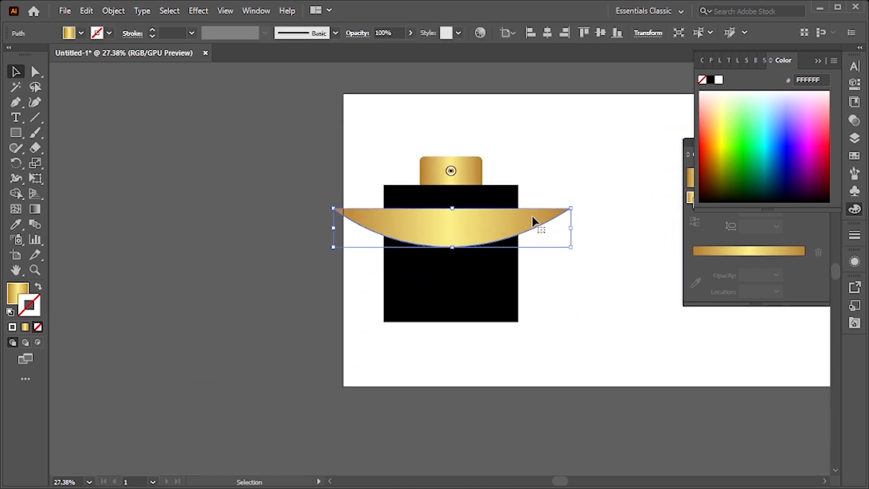
Move the curve's gold gradient from fill to stroke and set the stroke weight to 40 pt
left_click(15, 295)
left_click(37, 288)
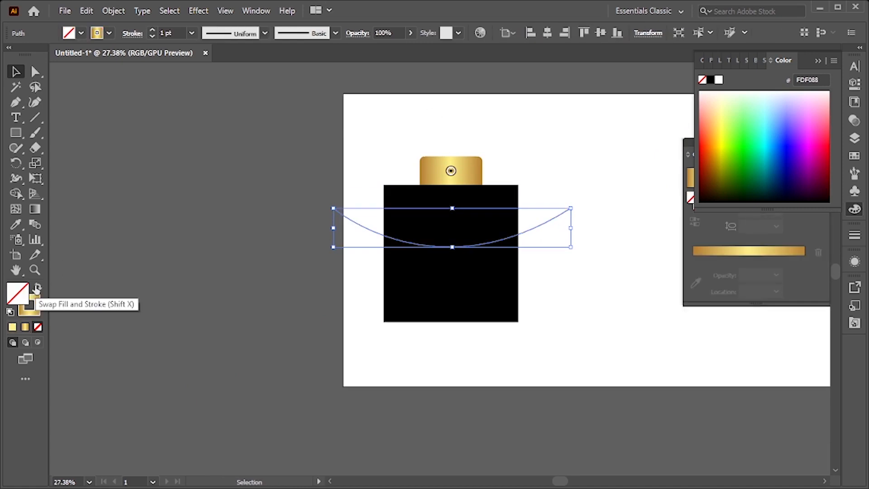
left_click(192, 33)
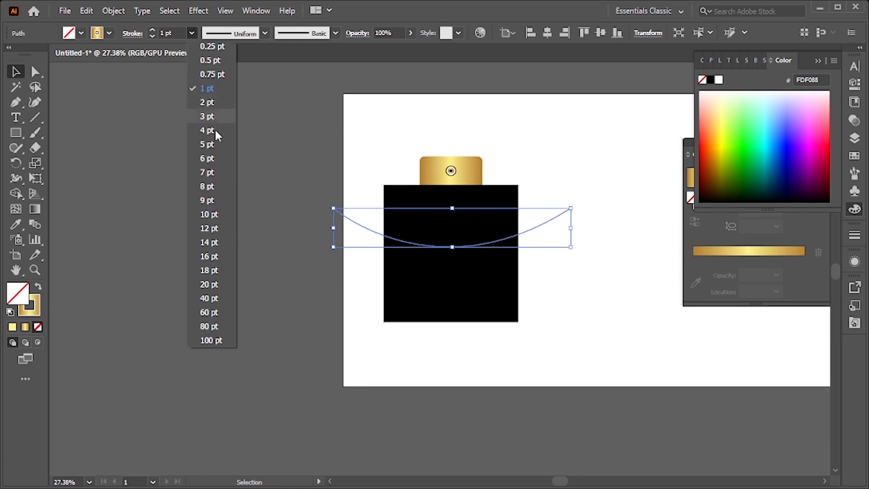
left_click(209, 270)
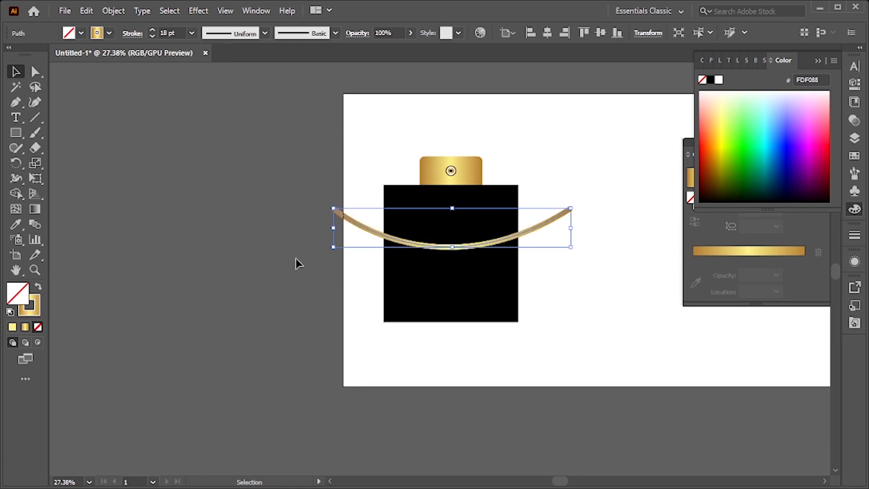
left_click(266, 205)
left_click_drag(447, 250, 510, 206)
left_click_drag(356, 286, 322, 285)
left_click_drag(362, 235, 491, 284)
key("ctrl+shift+a")
scroll(480, 275, "down", 3)
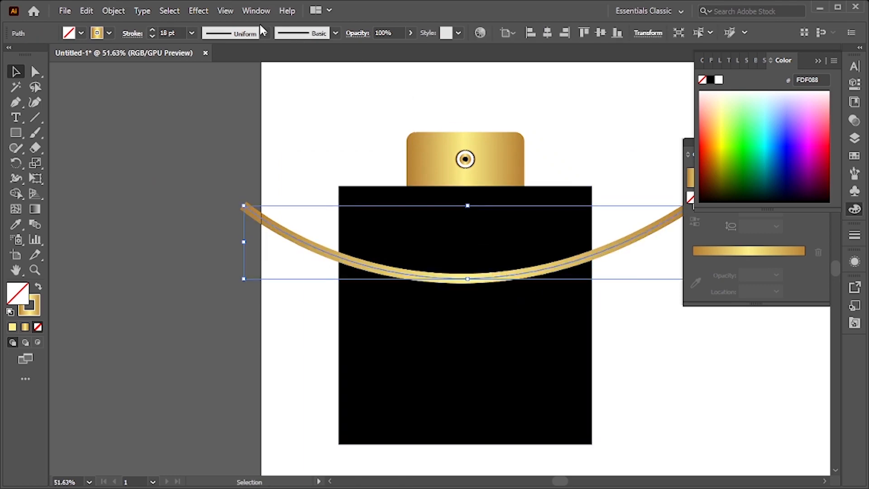
left_click(192, 34)
left_click(216, 294)
left_click(158, 142)
left_click_drag(252, 192, 186, 198)
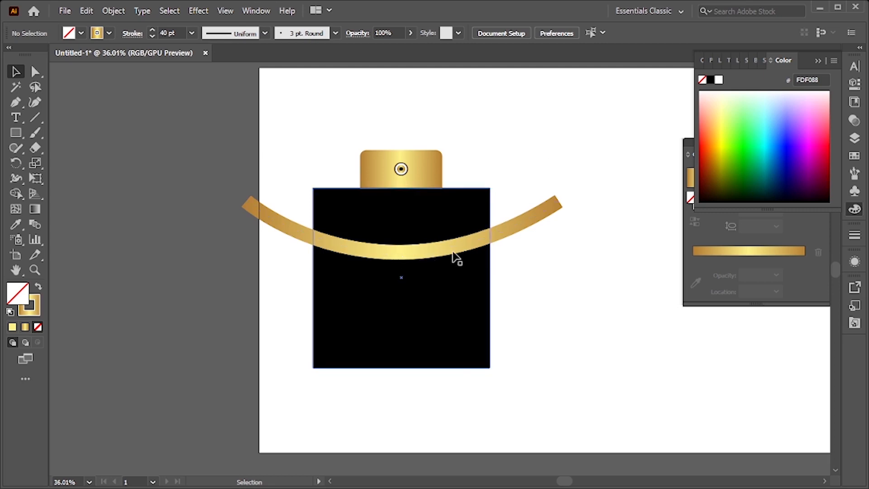
Try to cut the square along the curve with the Shape Builder tool
left_click_drag(556, 184, 471, 305)
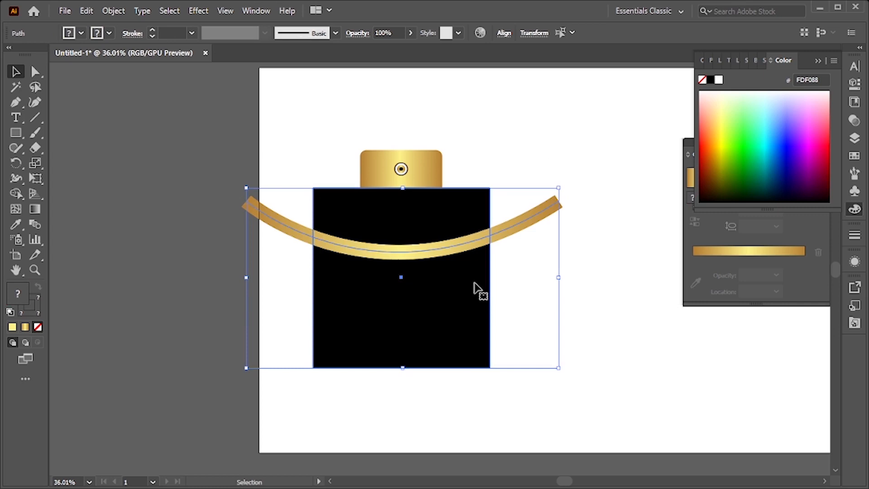
left_click(16, 193)
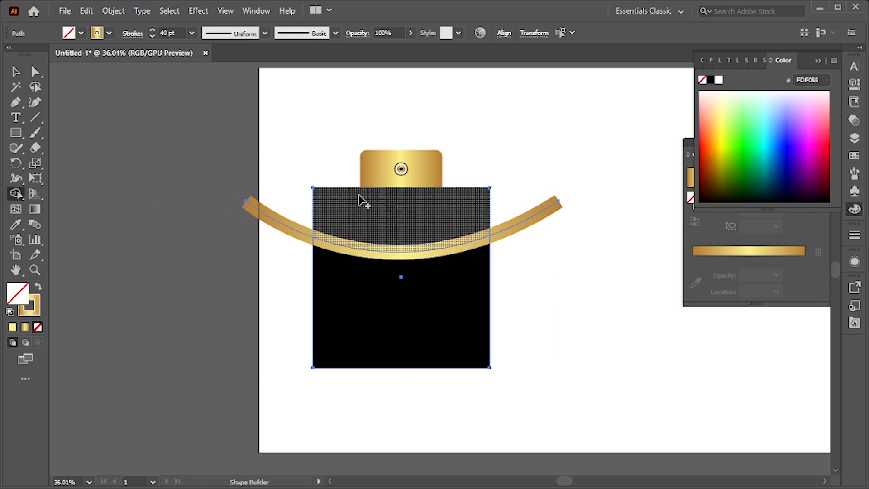
left_click(392, 222)
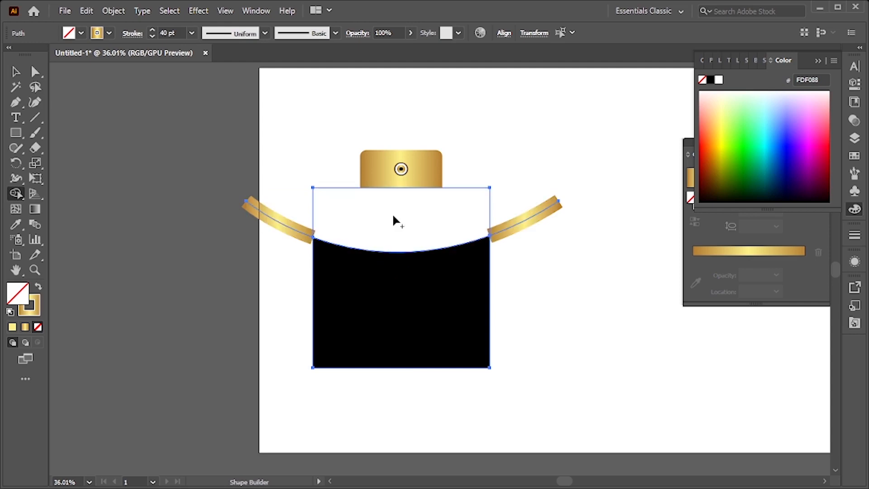
key("ctrl+z")
left_click(16, 71)
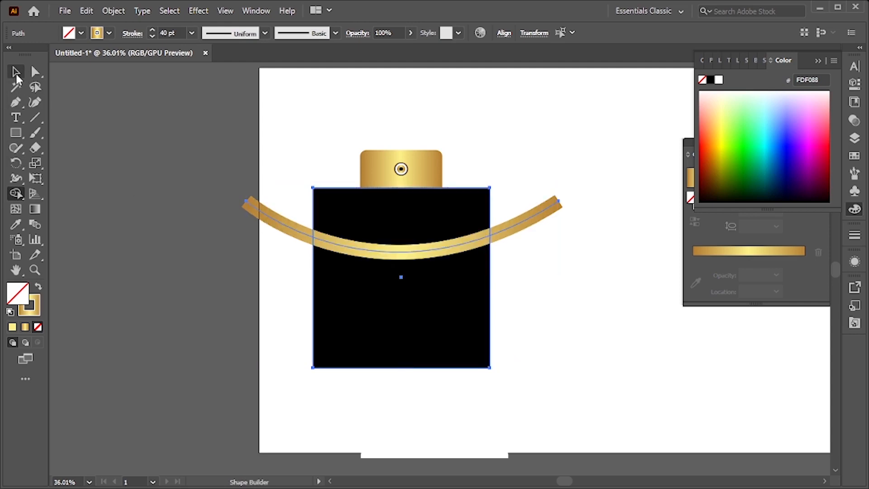
Expand the curved gold stroke into a filled shape
left_click_drag(224, 185, 254, 226)
left_click(255, 228)
key("ctrl")
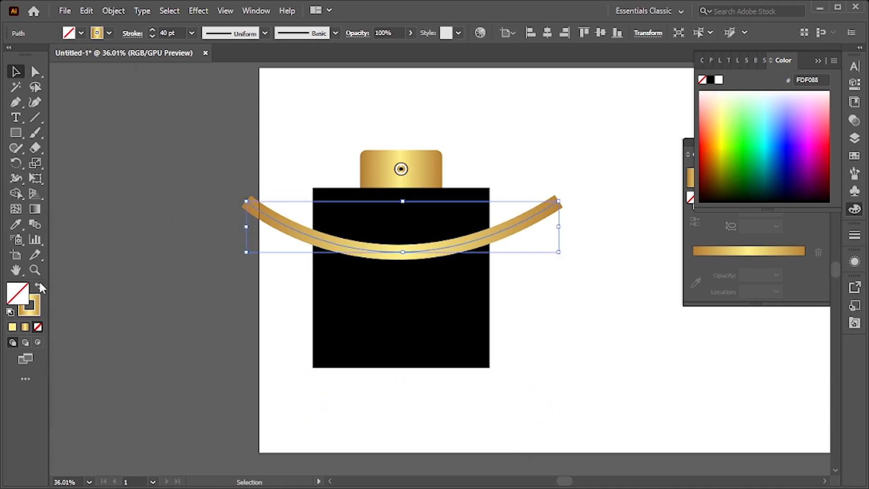
left_click(112, 11)
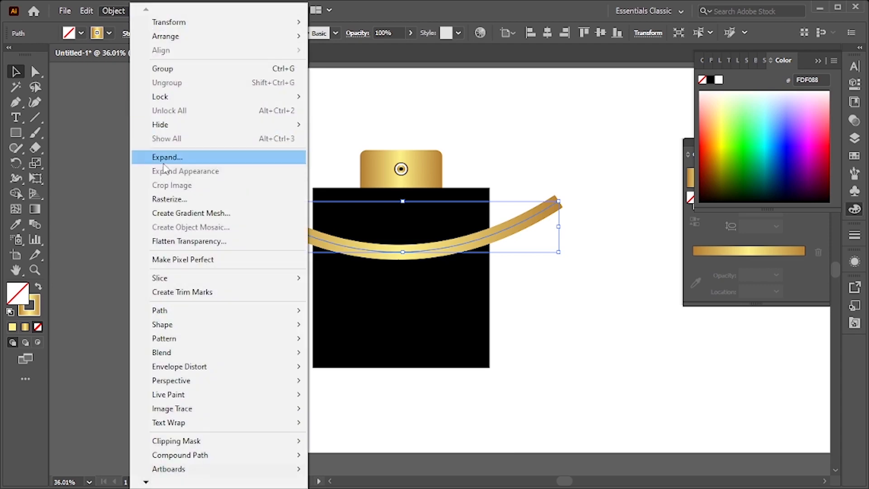
left_click(140, 157)
left_click(404, 322)
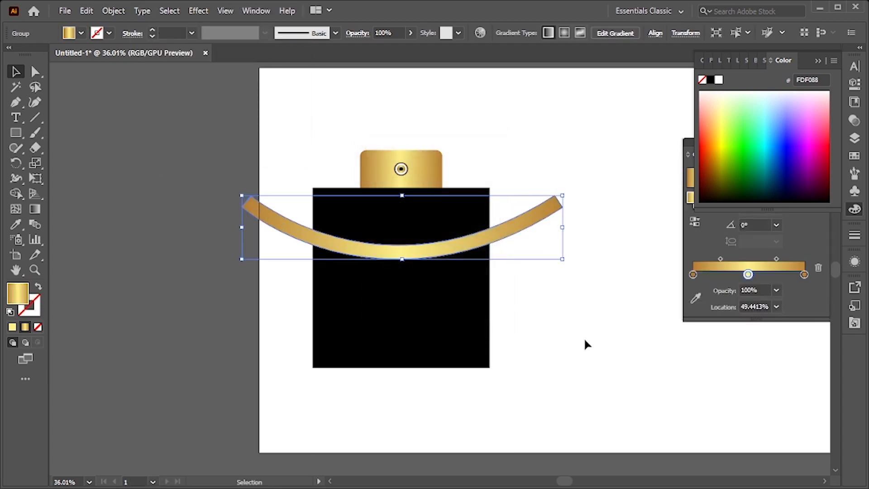
Try bringing the black square in front of the curved band
left_click(475, 197, "shift")
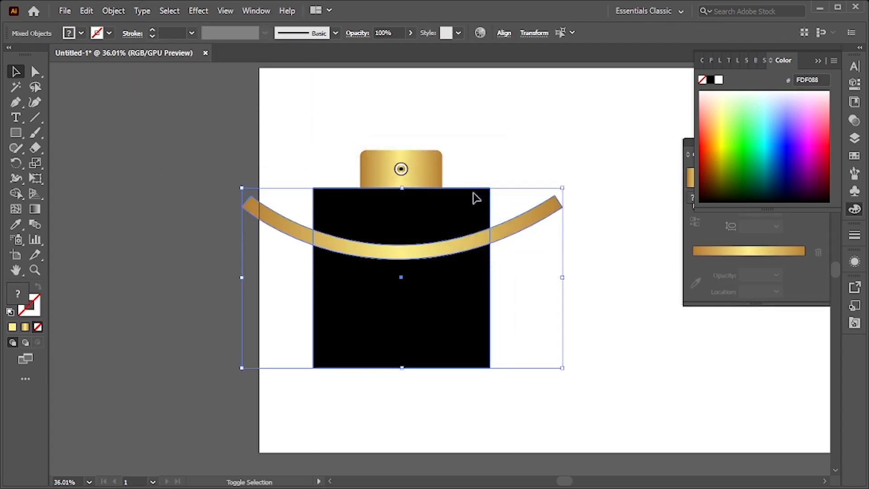
left_click(597, 276)
left_click(483, 328)
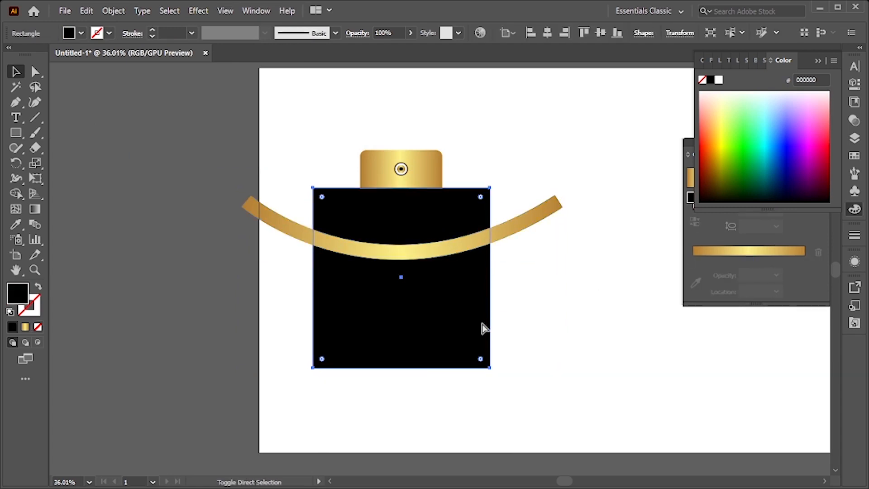
key("ctrl+shift+bracketright")
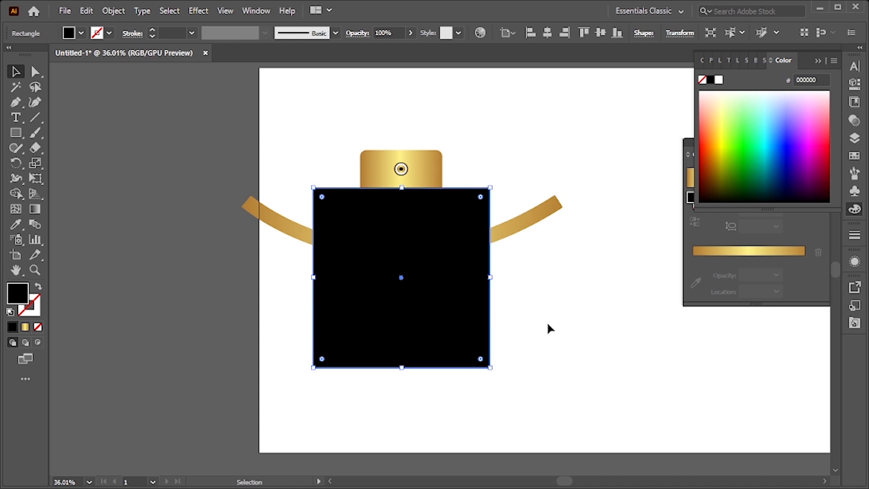
key("ctrl")
key("ctrl+z")
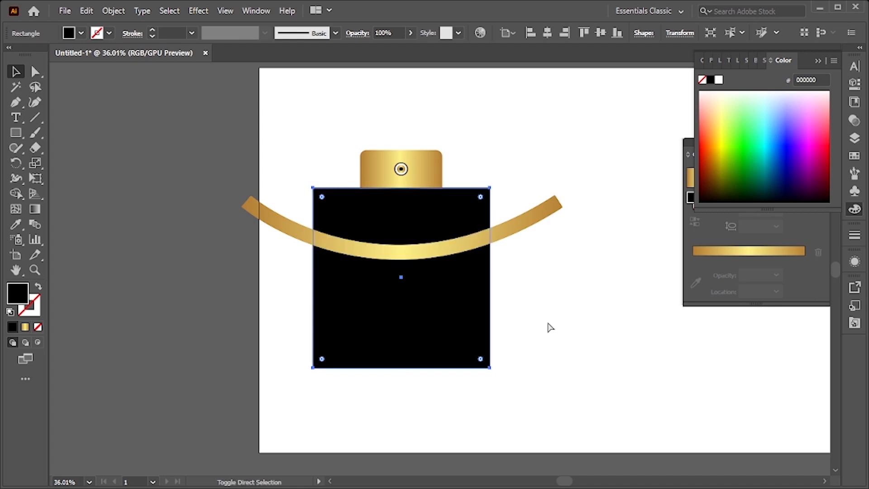
Select the black square together with the curved band and divide them with the Shape Builder tool
left_click(525, 329)
left_click(486, 337)
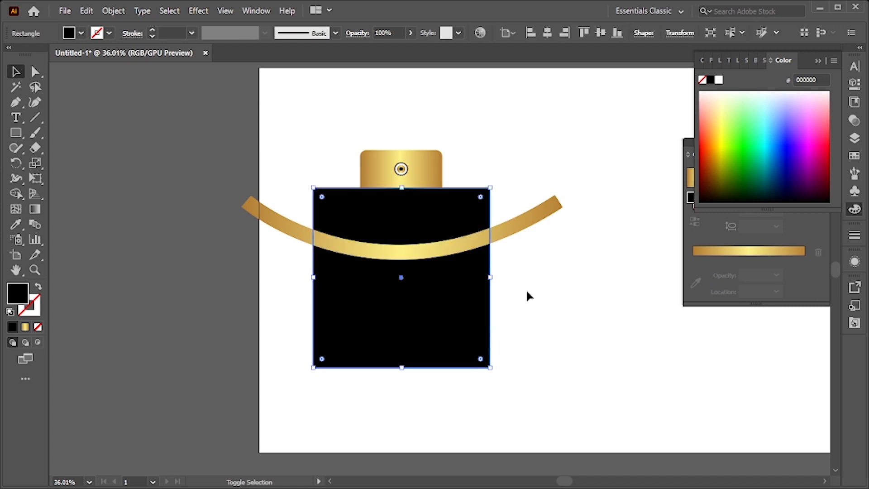
left_click(537, 224, "shift")
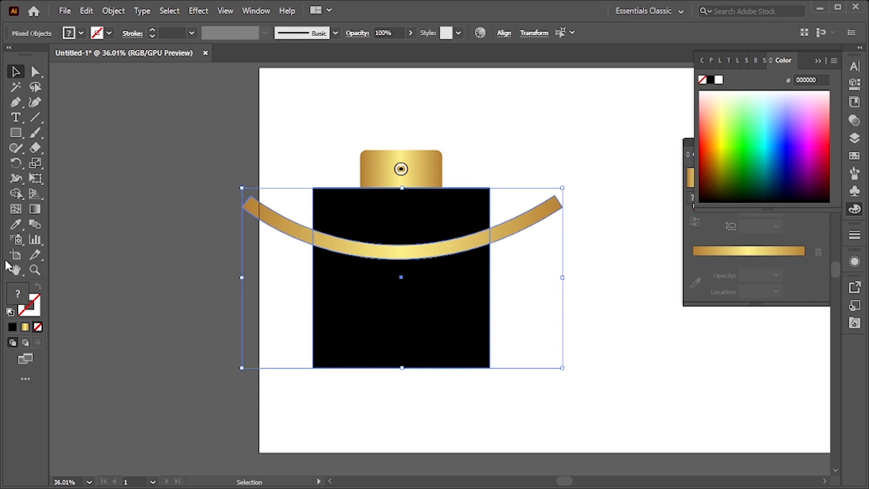
left_click(17, 194)
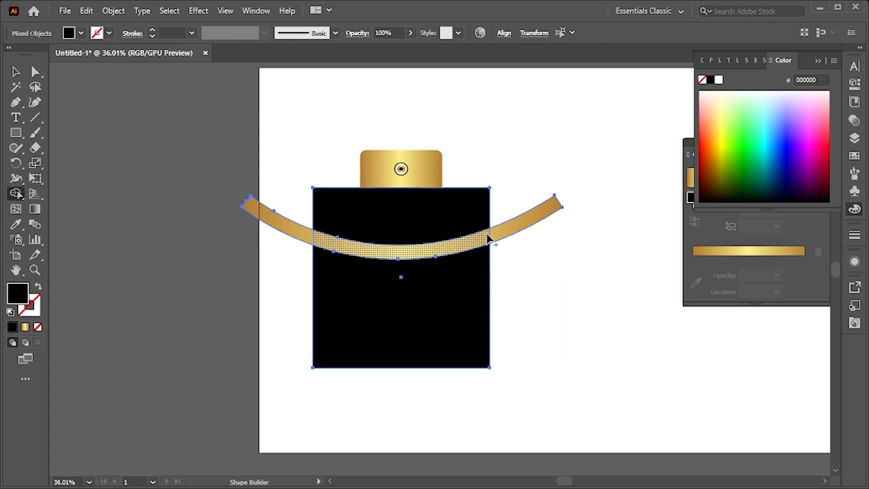
left_click(16, 71)
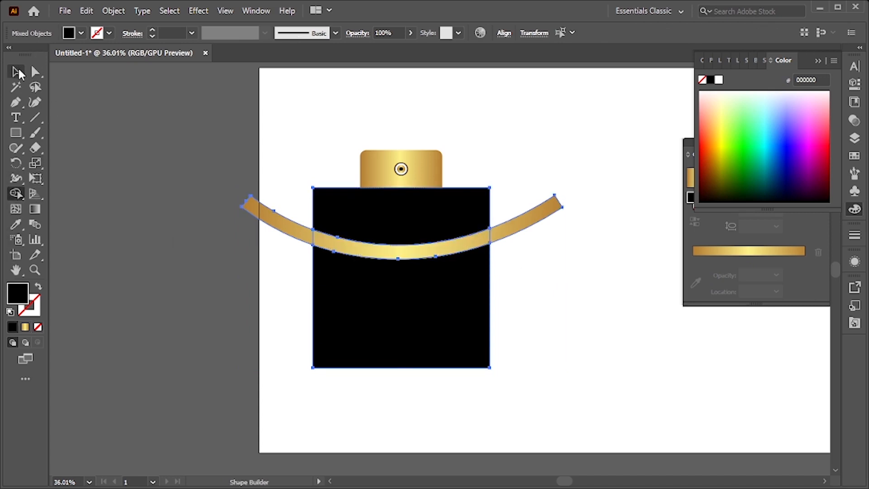
Fill the square's upper section above the band with the White, Black gradient
left_click(167, 135)
left_click(352, 224)
key("z")
left_click_drag(413, 229, 473, 356)
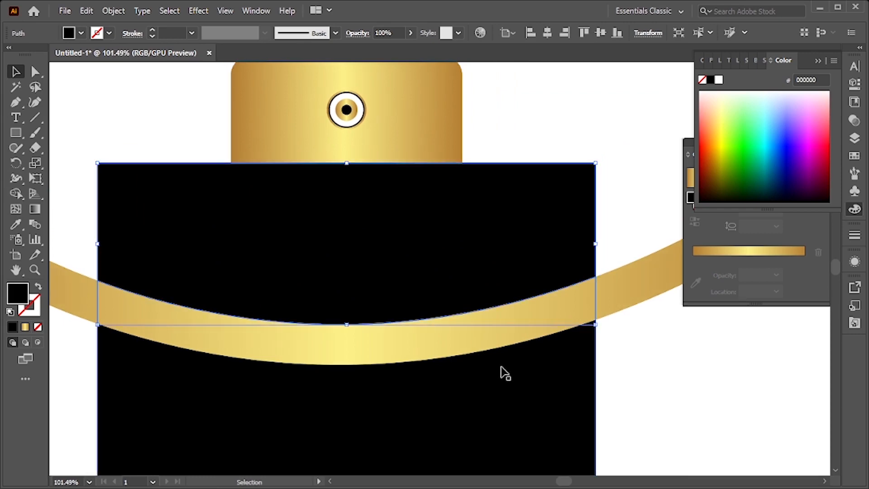
left_click(25, 328)
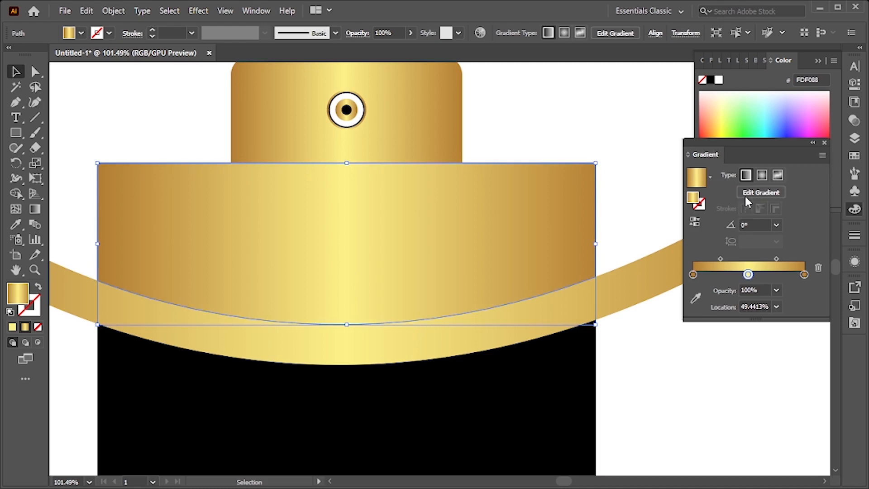
left_click(709, 177)
scroll(704, 206, "up", 1)
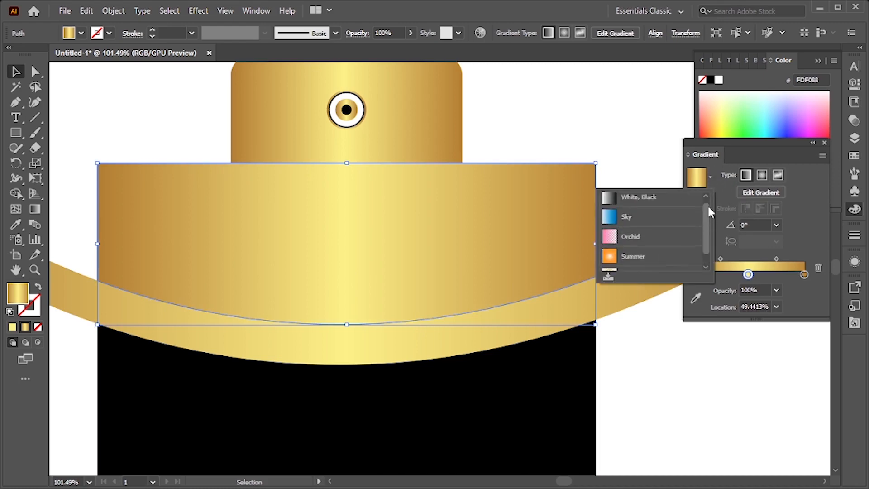
left_click(661, 205)
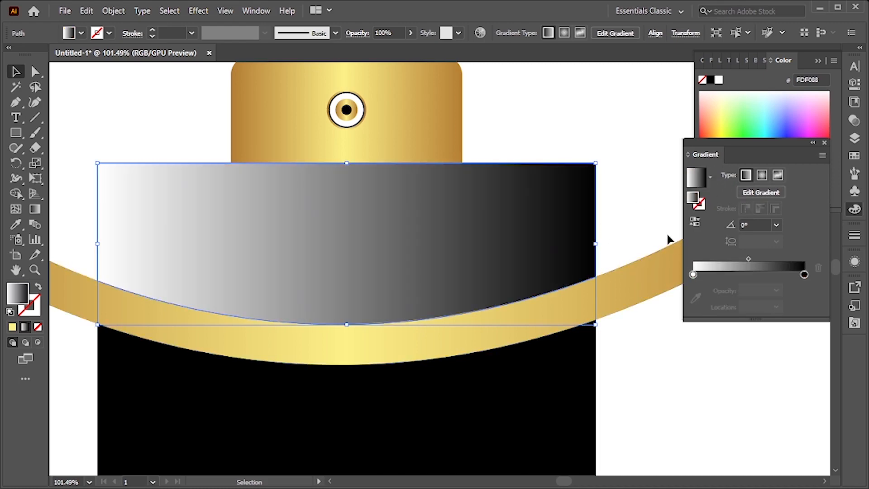
Set the gradient's white stop to the dark gray swatch 666666
double_click(692, 275)
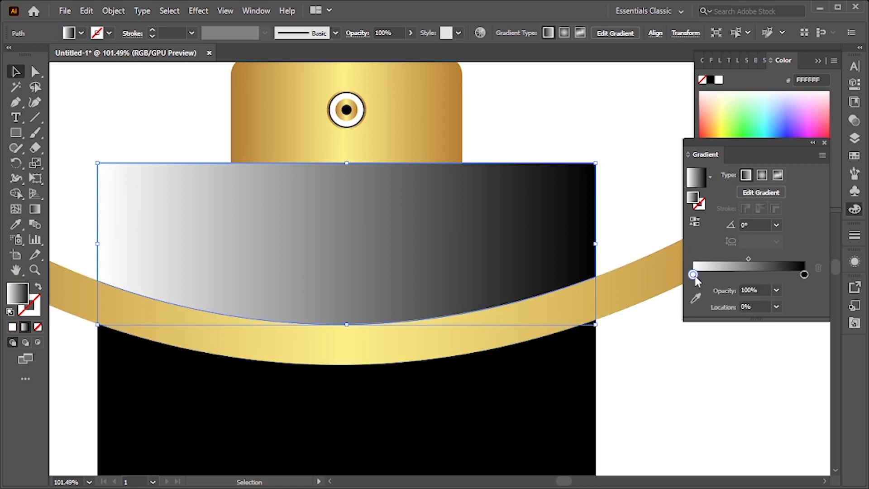
left_click(721, 342)
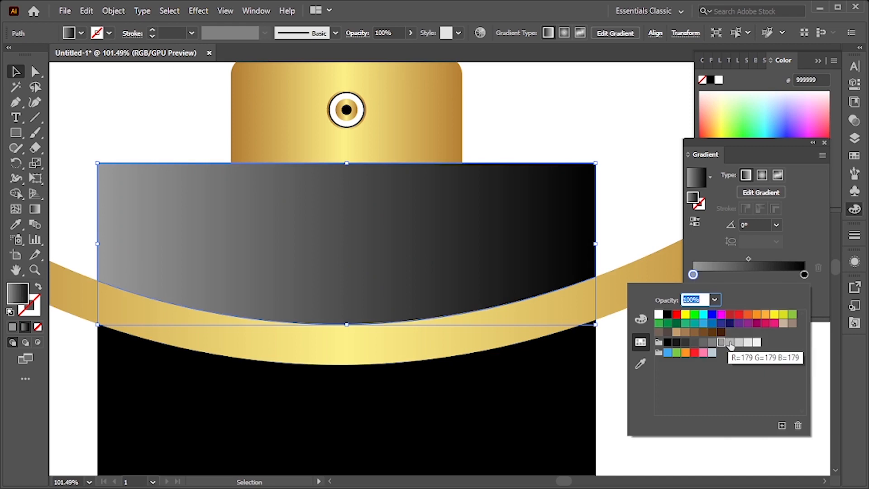
left_click(711, 344)
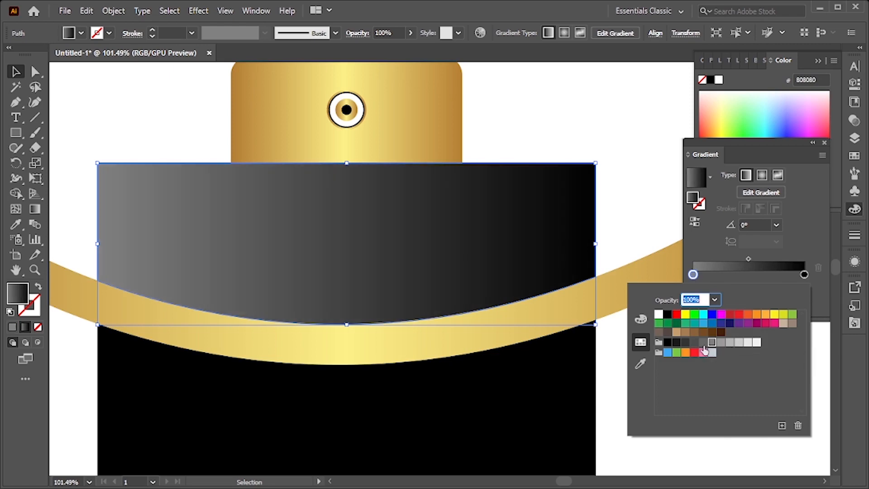
left_click(703, 343)
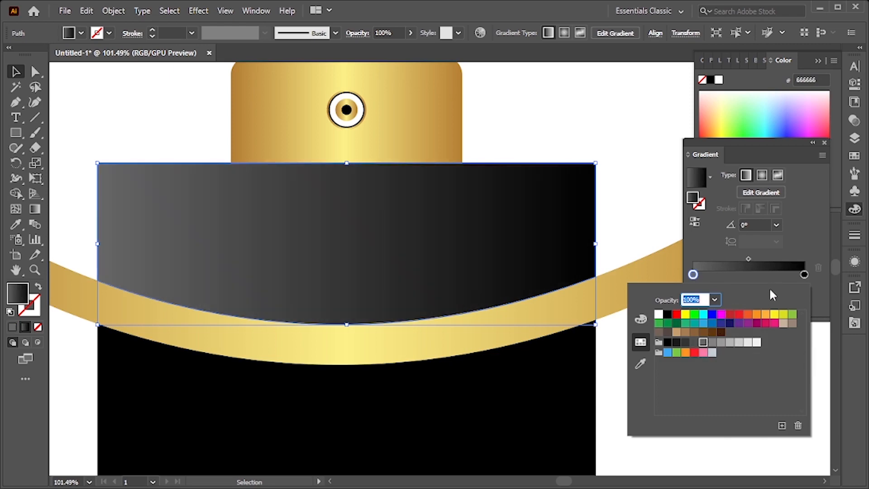
Add a black stop in the middle of the upper section's gradient and set its end stop to dark gray 1A1A1A
left_click(749, 274)
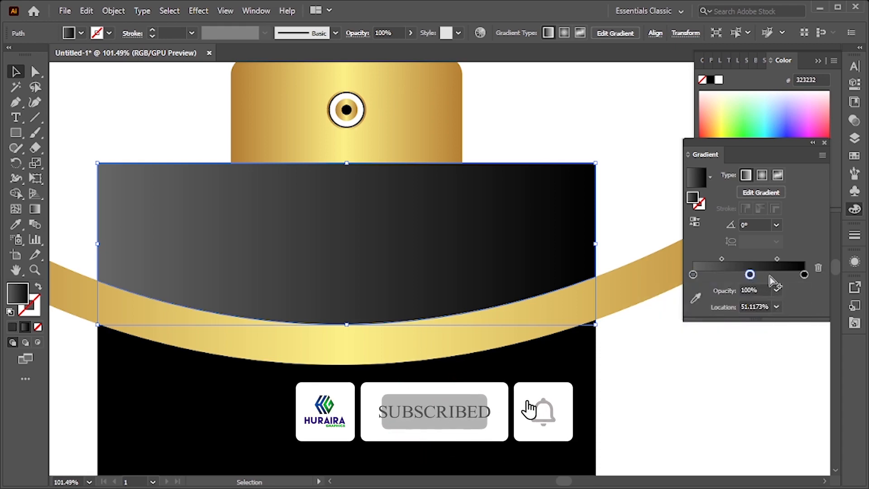
double_click(749, 274)
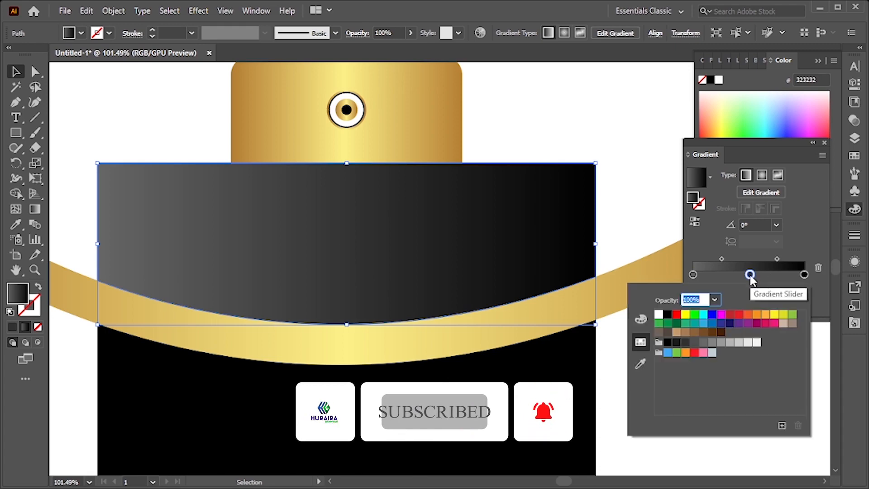
left_click(668, 314)
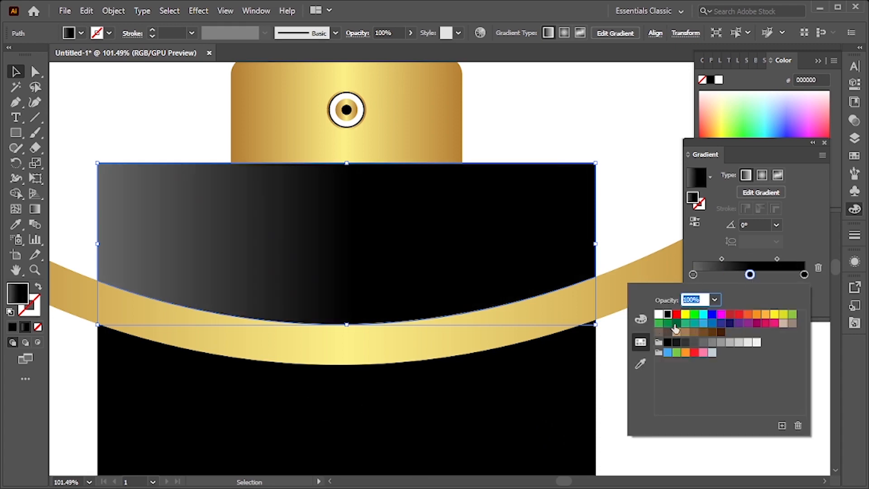
left_click(804, 275)
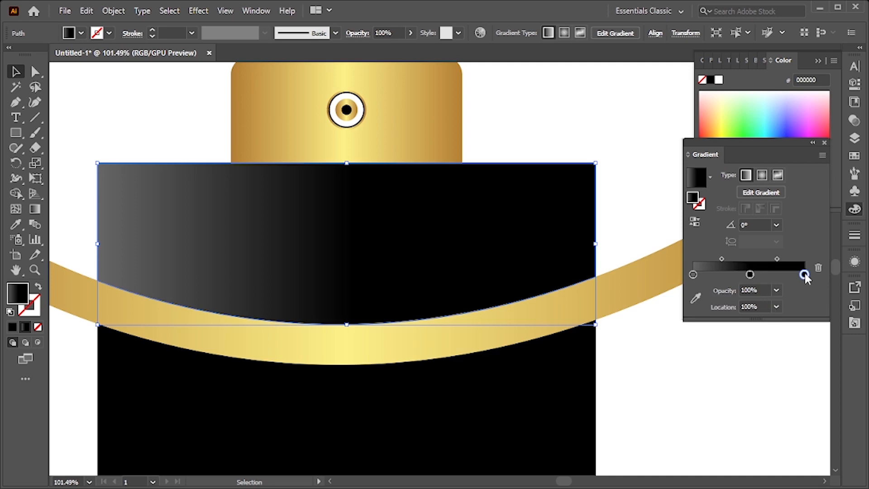
double_click(804, 274)
left_click(804, 274)
double_click(804, 274)
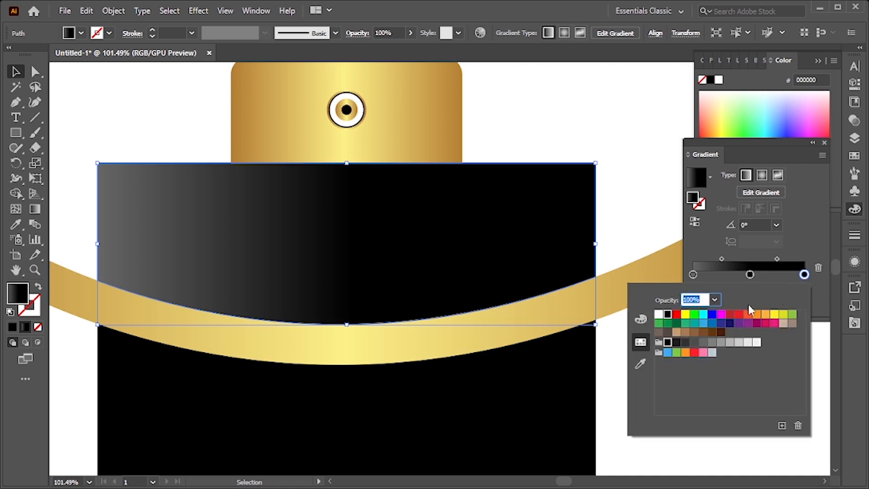
left_click(677, 344)
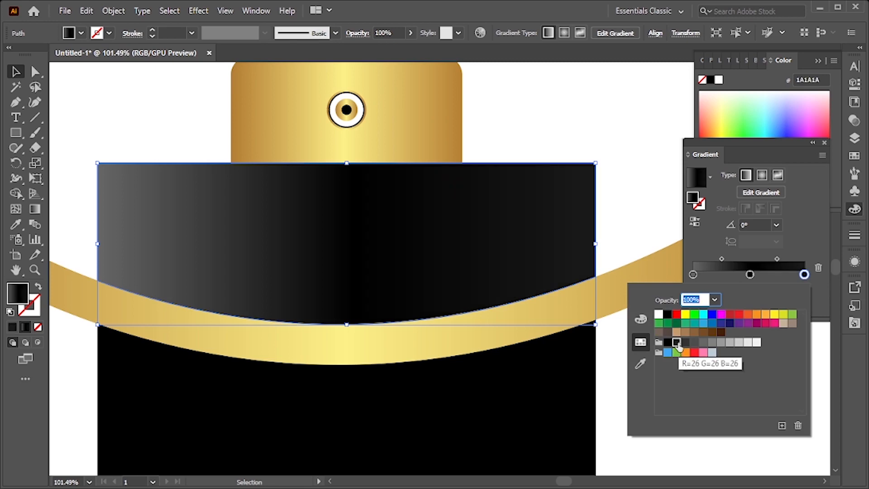
Move the black gradient stop to about 43% with the Gradient tool
left_click(615, 171)
key("g")
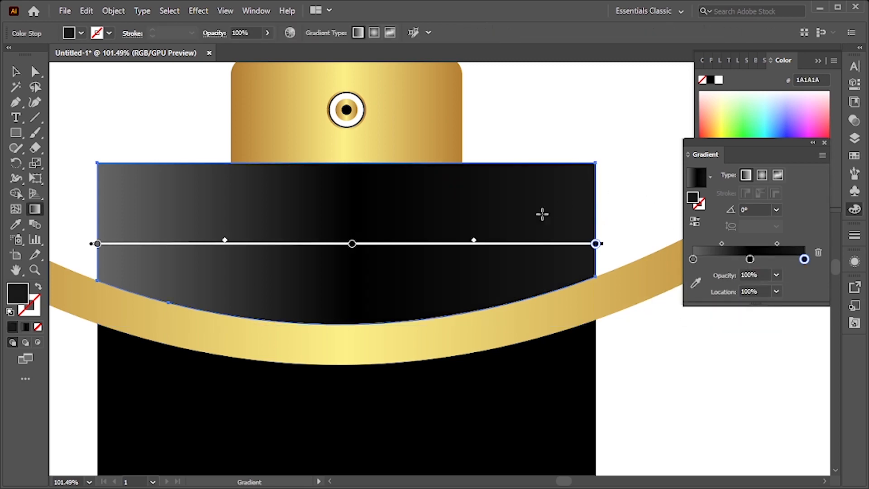
left_click_drag(348, 245, 312, 249)
key("ctrl+space")
mouse_move(456, 263)
left_mouse_down()
mouse_move(205, 228)
mouse_move(395, 271)
left_mouse_up()
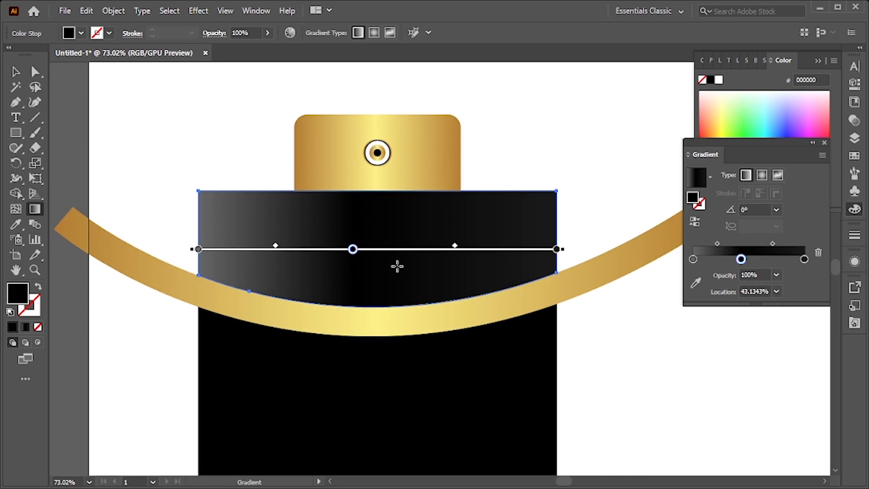
Round the black body's top corners using the Direct Selection corner widgets
key("v")
left_click(585, 152)
key("ctrl+space")
left_click_drag(565, 229, 518, 230)
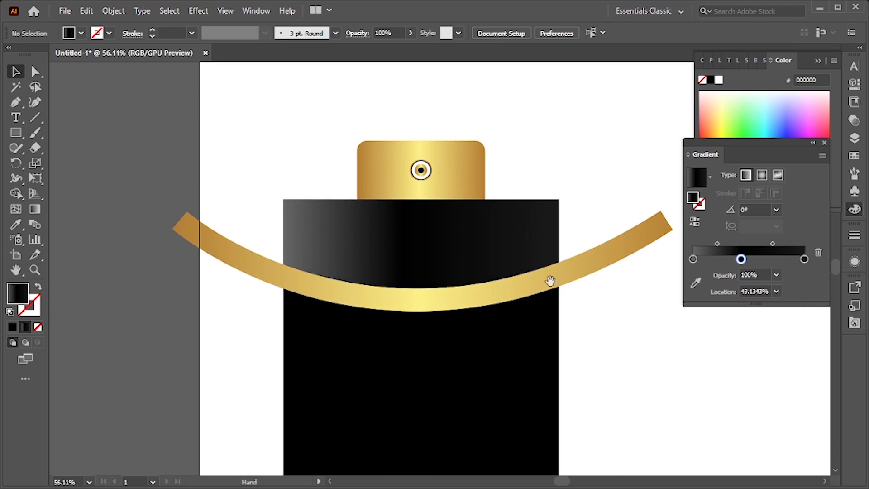
left_click(301, 213)
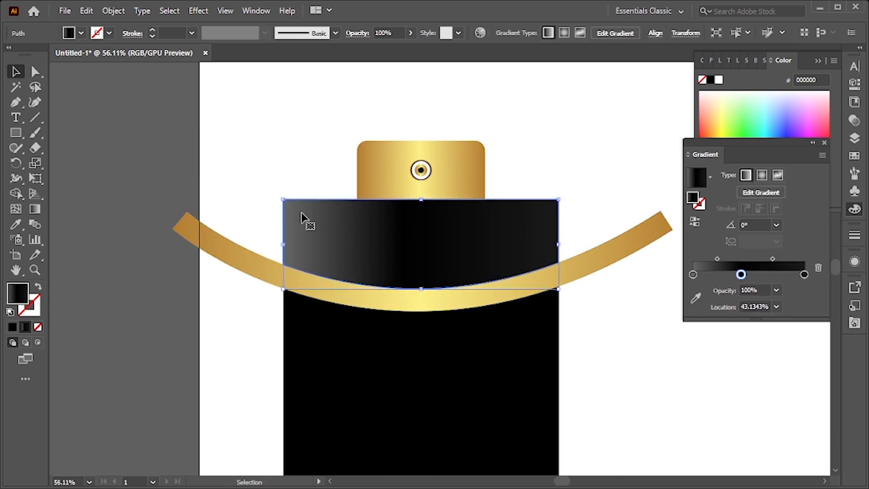
key("a")
left_click(282, 200)
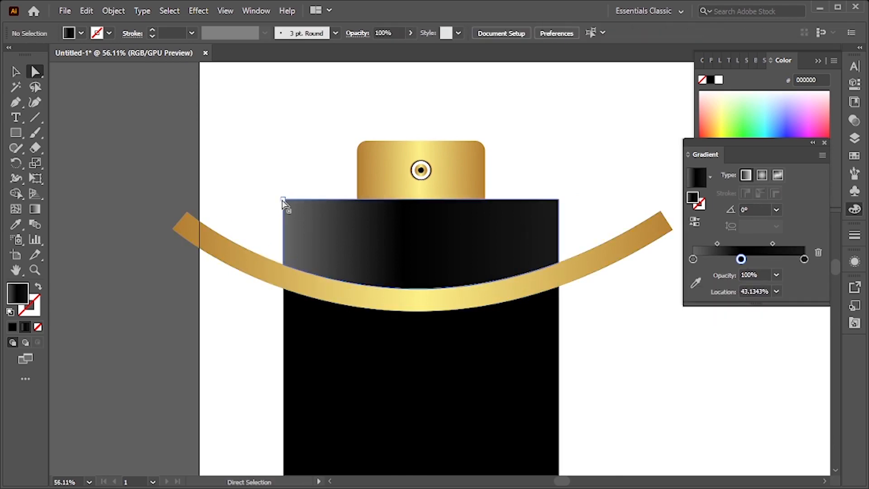
left_click_drag(557, 185, 546, 239)
left_click_drag(549, 209, 614, 281)
key("ctrl+shift+a")
left_click_drag(609, 230, 591, 317)
left_click_drag(578, 318, 552, 201)
key("v")
left_click_drag(556, 236, 541, 252)
left_click_drag(541, 252, 494, 311)
Apply the upper section's gradient to the lower body section with the Eyedropper
left_click(492, 311)
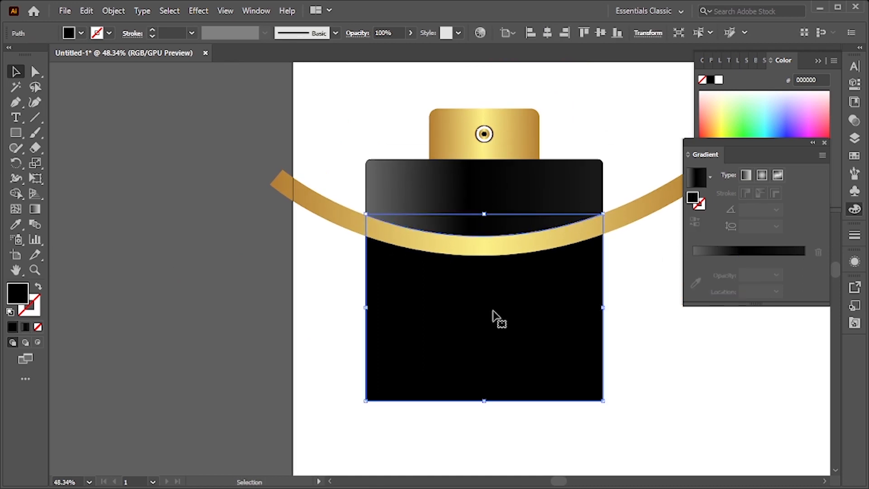
key("i")
left_click(498, 205)
scroll(520, 223, "down", 1)
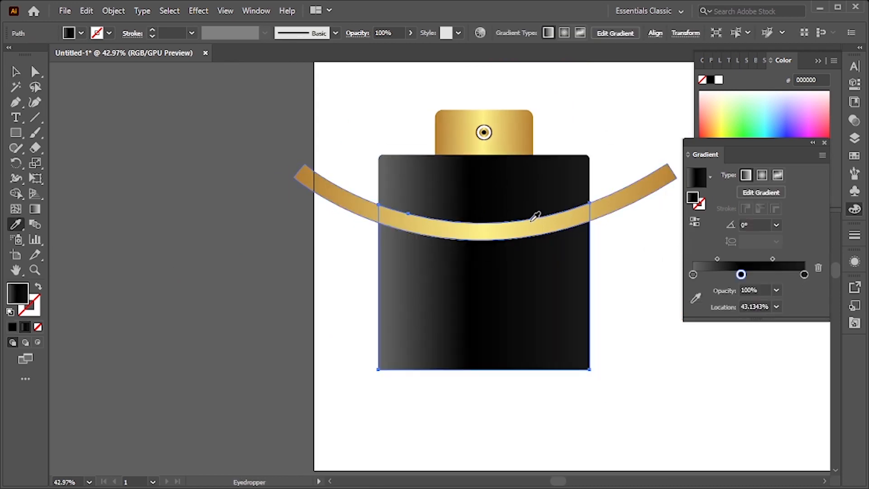
Reverse the lower section's gradient, shift its black stop slightly, and set its first stop to dark gray
left_click(694, 221)
key("v")
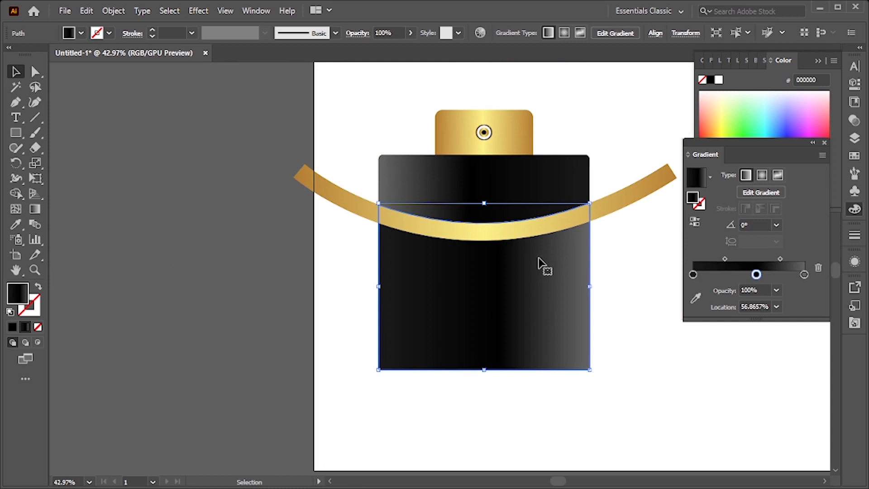
left_click_drag(757, 274, 745, 275)
left_click(693, 274)
double_click(692, 274)
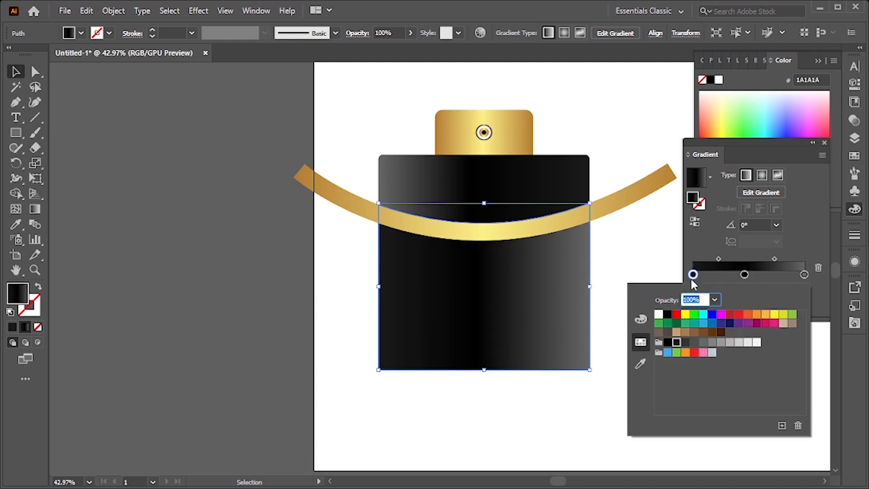
left_click(692, 343)
Set the upper section's end gradient stop to gray 4D4D4D
left_click(659, 255)
left_click_drag(633, 269, 635, 311)
left_click_drag(577, 270, 572, 297)
left_click_drag(553, 242, 596, 231)
left_click(557, 209)
double_click(804, 274)
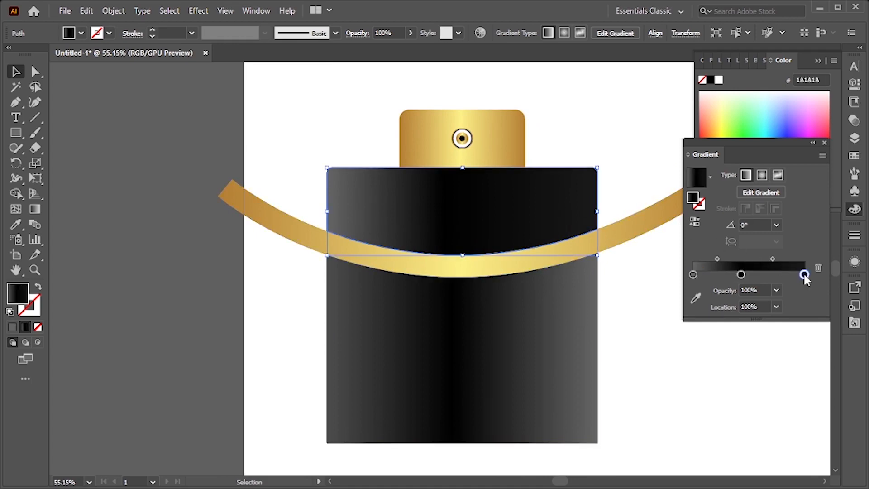
left_click(685, 343)
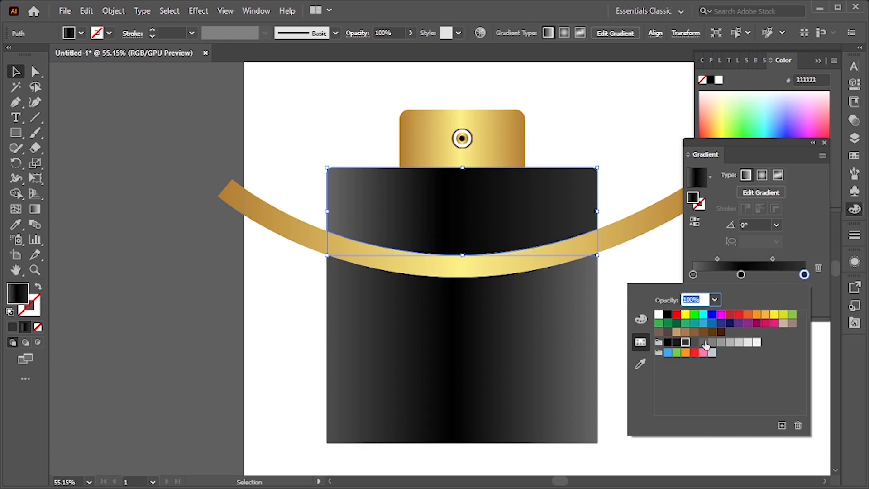
left_click(704, 343)
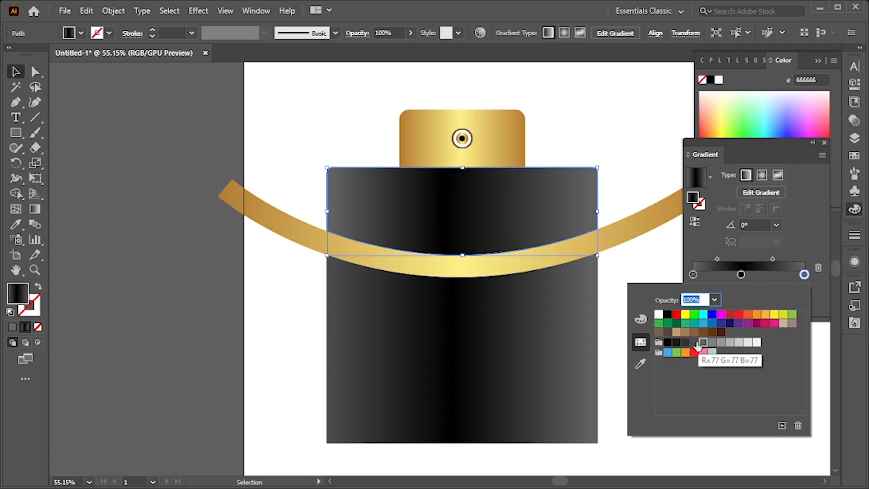
left_click(694, 343)
Add a gray stop at about 75% in the lower section's gradient
left_click(174, 150)
left_click_drag(440, 289, 353, 291)
left_click_drag(525, 318, 570, 334)
left_click(469, 310)
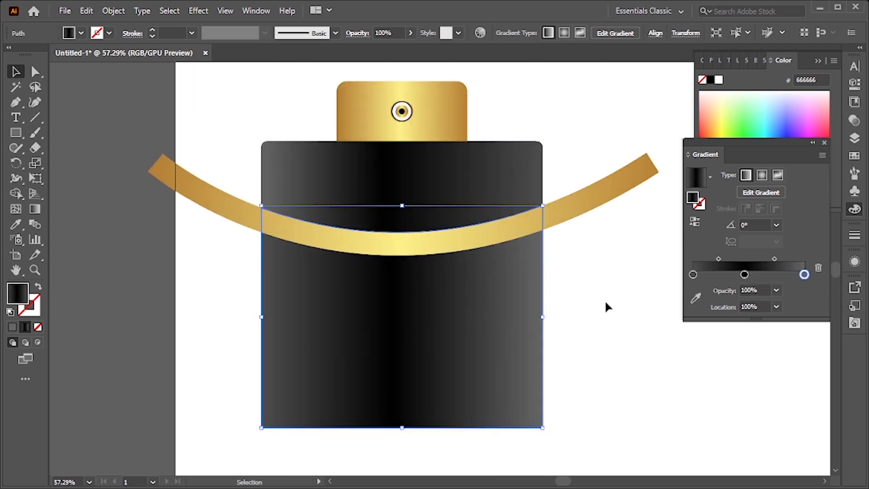
left_click_drag(743, 276, 776, 274)
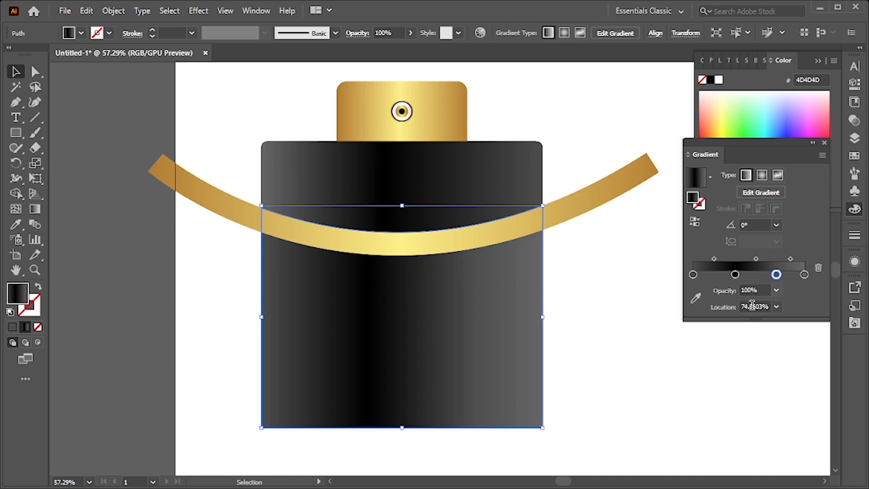
Set the lower section's end gradient stop to black
left_click(804, 275)
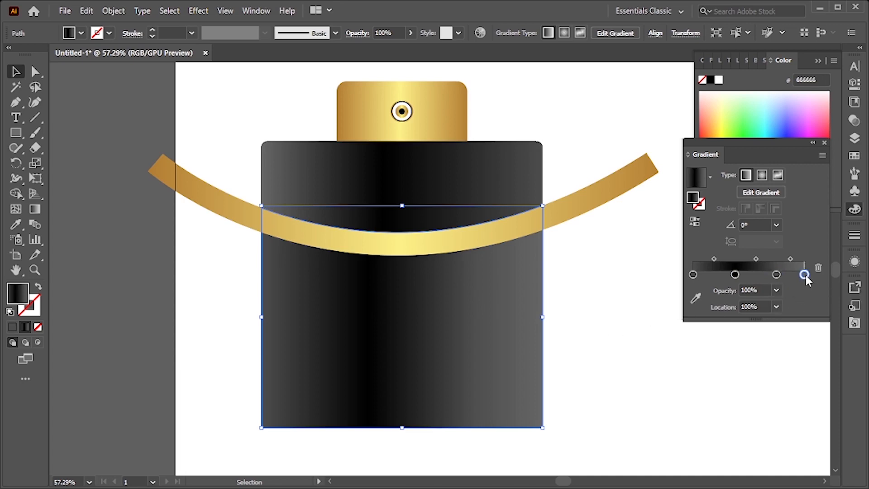
double_click(804, 274)
left_click(668, 314)
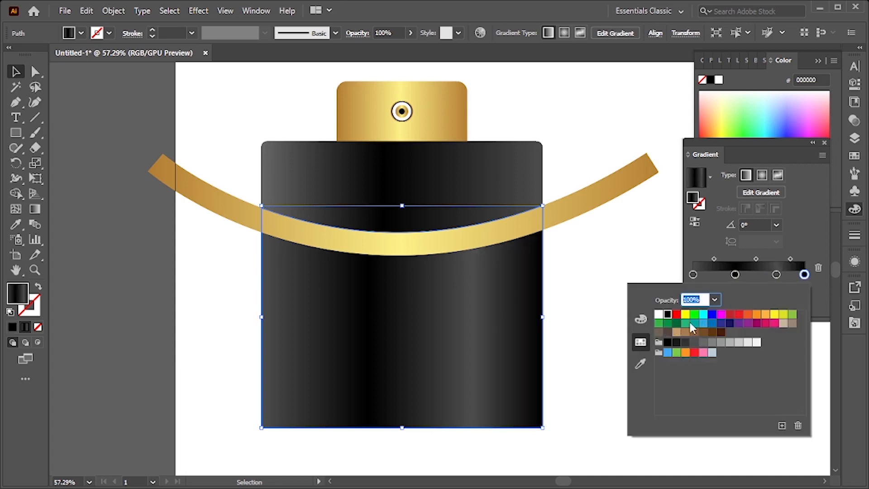
left_click(805, 275)
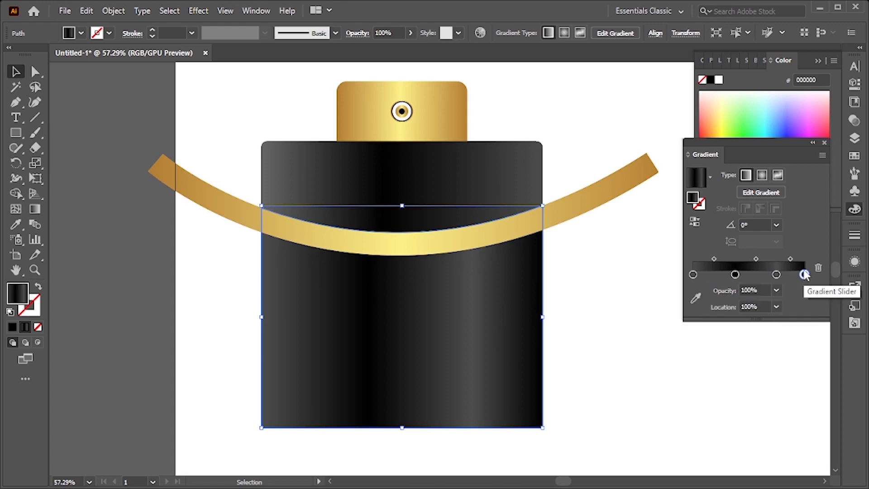
Move the last midpoint of the lower section's gradient to 87%
left_click_drag(790, 260, 801, 259)
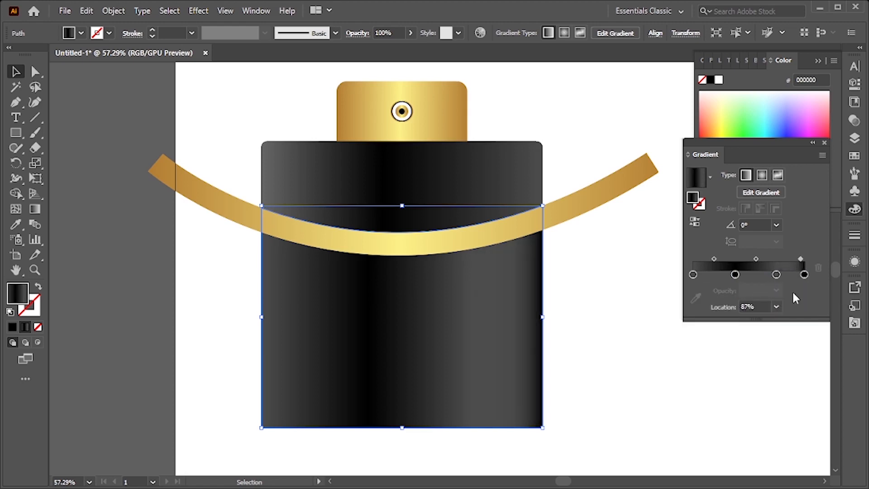
mouse_move(693, 274)
left_mouse_down()
mouse_move(713, 275)
mouse_move(667, 277)
mouse_move(695, 258)
left_mouse_up()
Round the lower body section's bottom corners with the corner widgets
left_click_drag(593, 277, 555, 306)
key("a")
left_click_drag(588, 351, 227, 416)
left_click_drag(280, 383, 276, 388)
left_click_drag(492, 391, 459, 413)
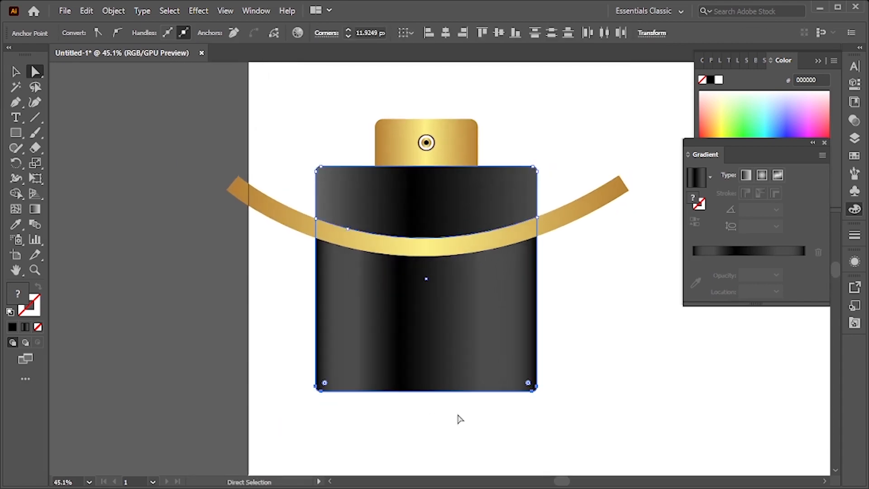
left_click_drag(617, 353, 551, 345)
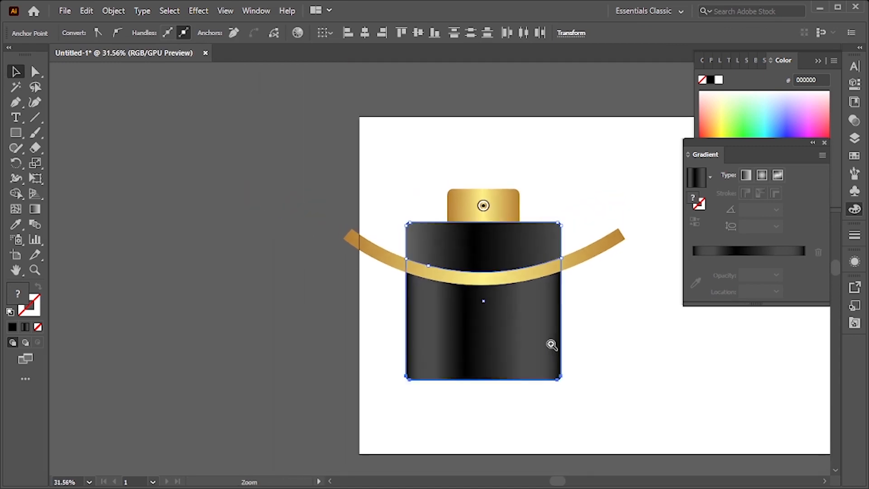
Ungroup the gold cap emblem and select the cap's rounded rectangle
left_click(628, 307)
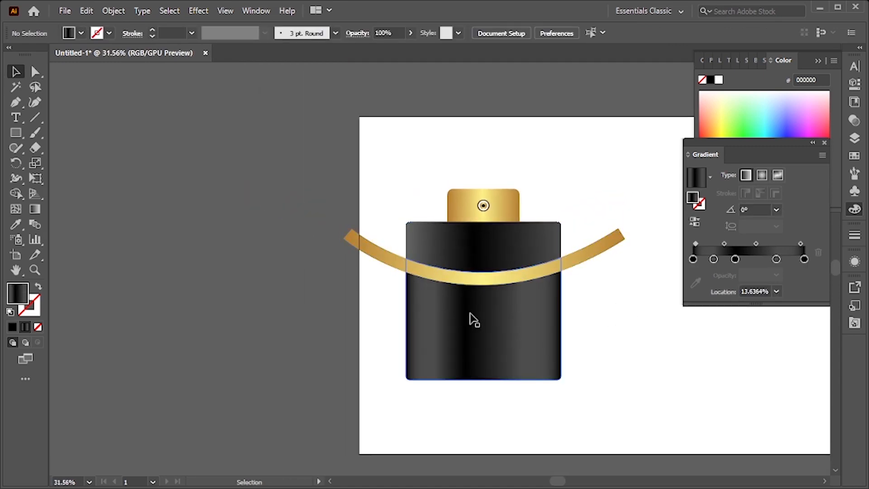
left_click(472, 281)
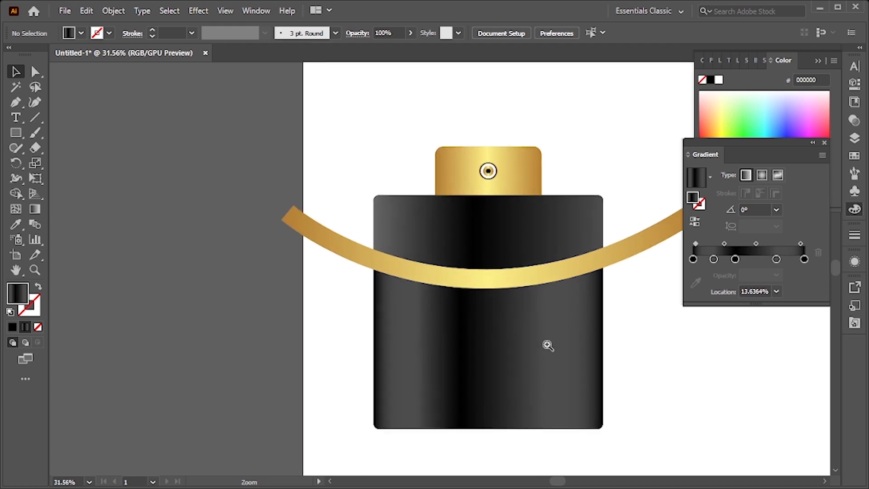
left_click_drag(542, 269, 485, 313)
left_click_drag(508, 257, 644, 311)
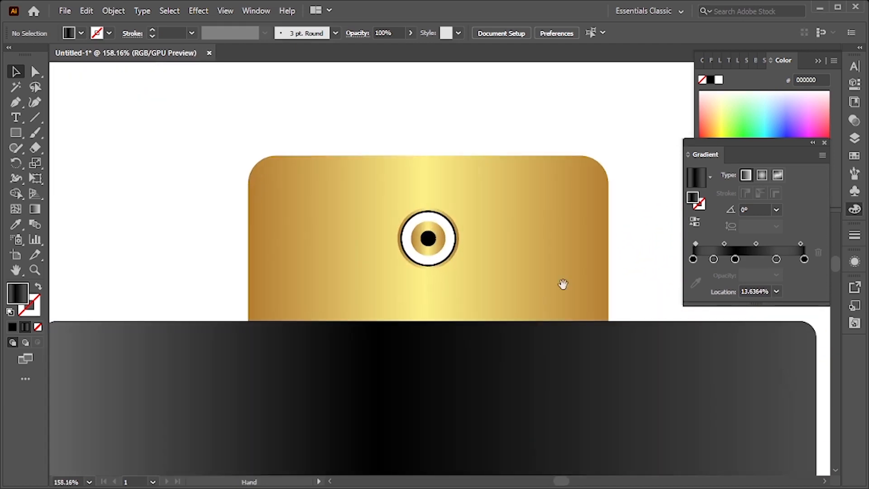
left_click(525, 244)
scroll(485, 185, "down", 2, "alt")
right_click(485, 186)
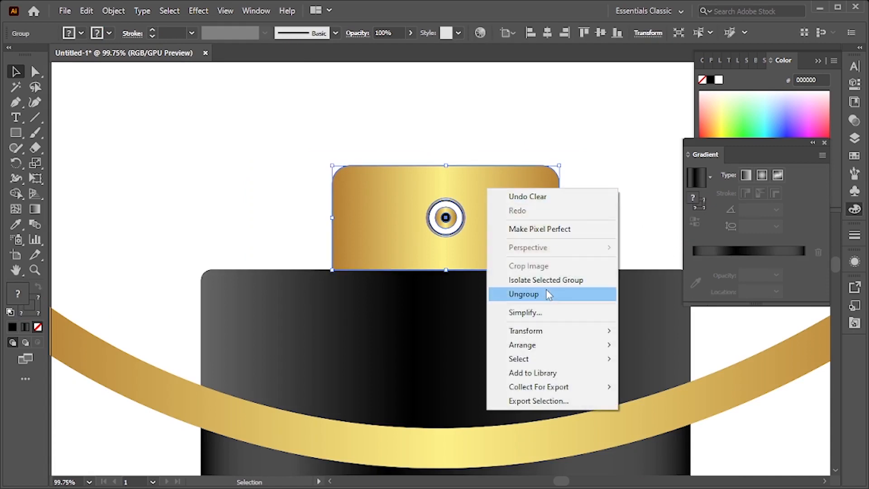
left_click(545, 289)
left_click(623, 183)
left_click(512, 190)
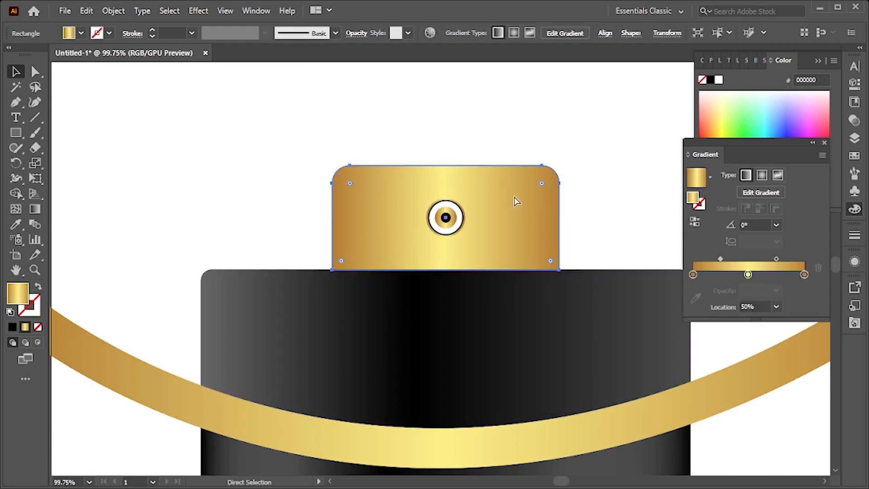
Bring the cap rectangle to the front and set the inset cap rectangle's color to black
key("ctrl+shift+bracketright")
left_click_drag(447, 166, 447, 173)
key("ctrl+z")
left_click(14, 325)
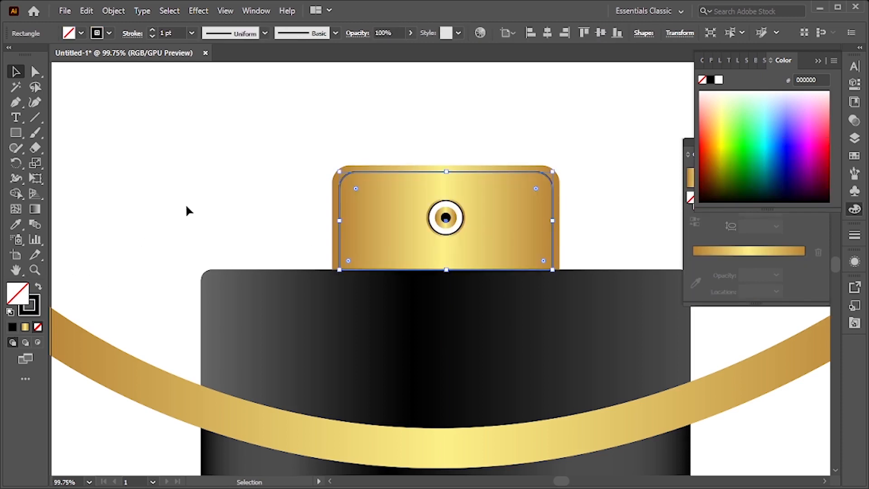
Zoom in to inspect the cap's inset outline, then zoom back out
left_click(188, 209)
key("z")
left_click_drag(536, 266, 656, 359)
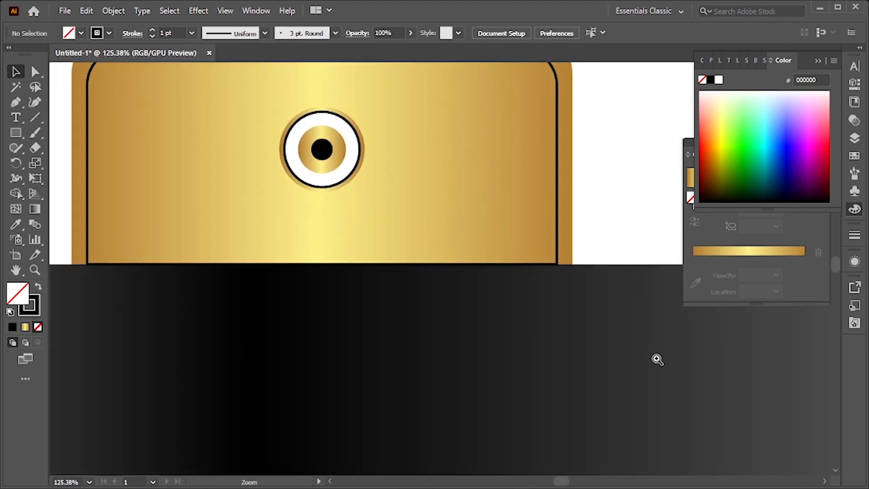
left_click(557, 258)
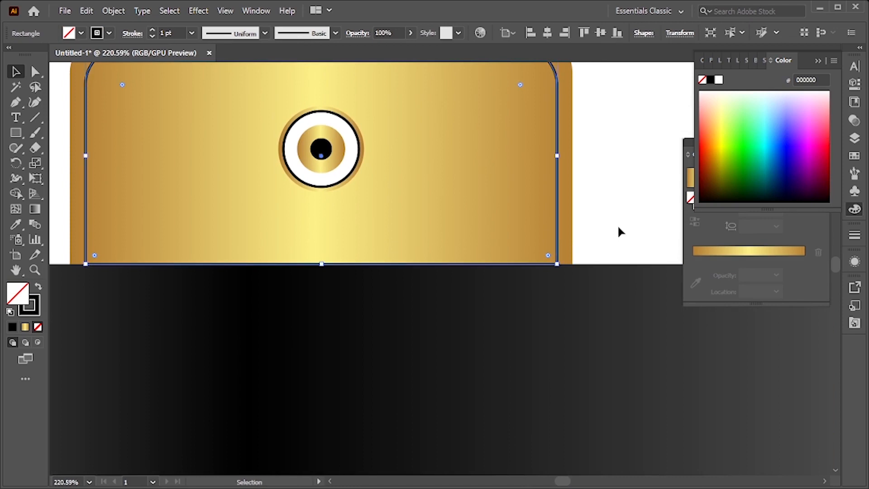
left_click(604, 214)
left_click_drag(525, 275, 355, 326)
left_click_drag(448, 335, 441, 281)
left_click_drag(462, 310, 411, 303)
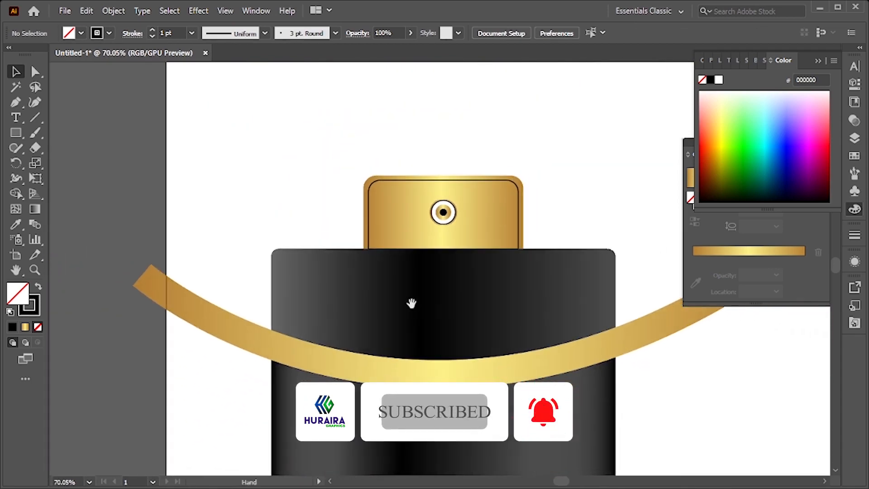
Add extra color stops to the upper body section's black gradient in the Gradient panel
left_click_drag(467, 383, 430, 379)
left_click_drag(496, 415, 487, 342)
left_click_drag(542, 338, 587, 258)
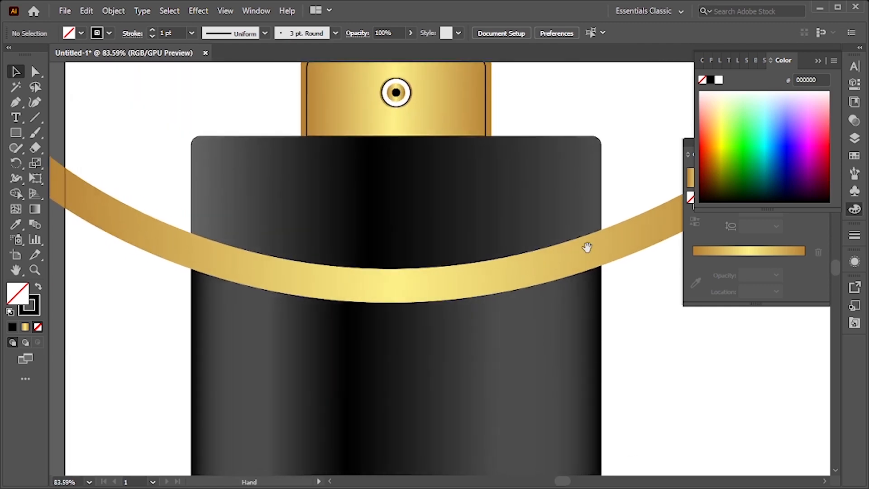
left_click(584, 212)
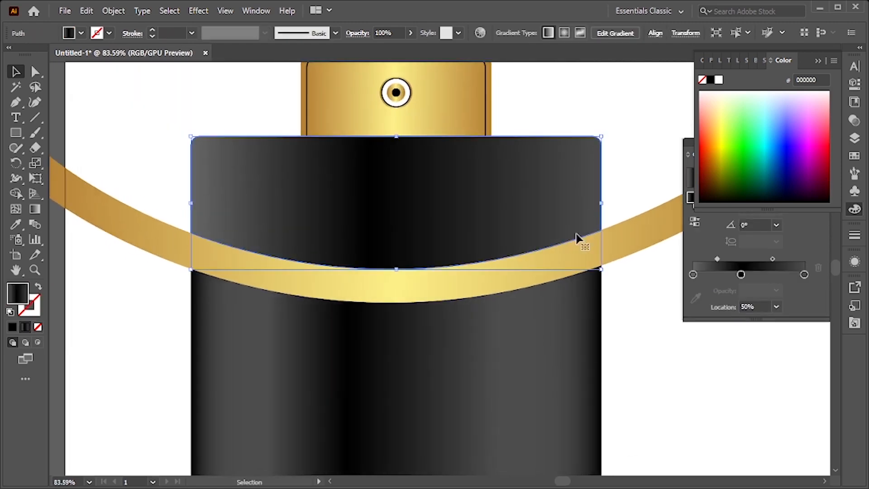
left_click(695, 276)
left_click_drag(713, 276, 692, 257)
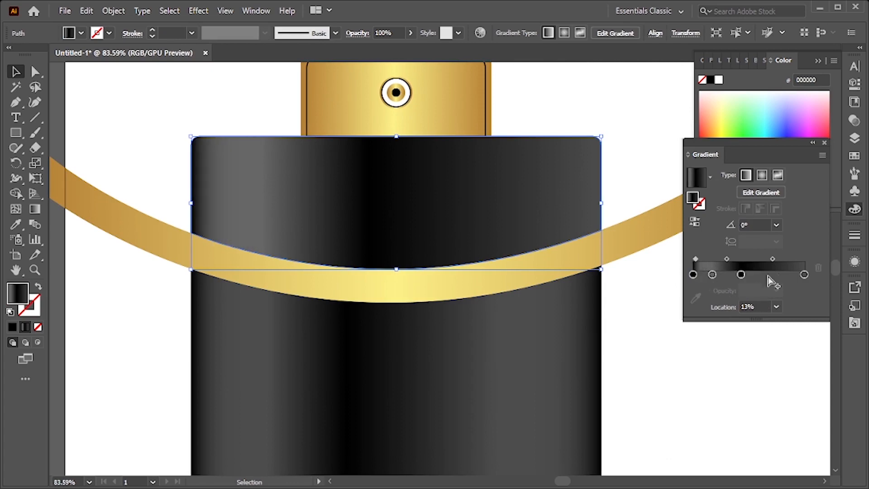
mouse_move(804, 275)
left_mouse_down()
mouse_move(785, 274)
mouse_move(800, 258)
left_mouse_up()
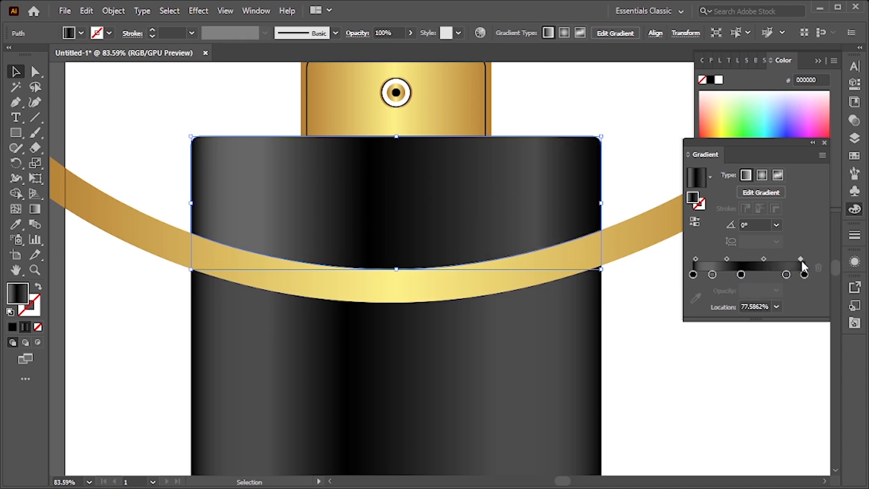
Reposition the upper body section's gradient stops directly on the shape with the Gradient tool
left_click_drag(655, 276, 631, 311)
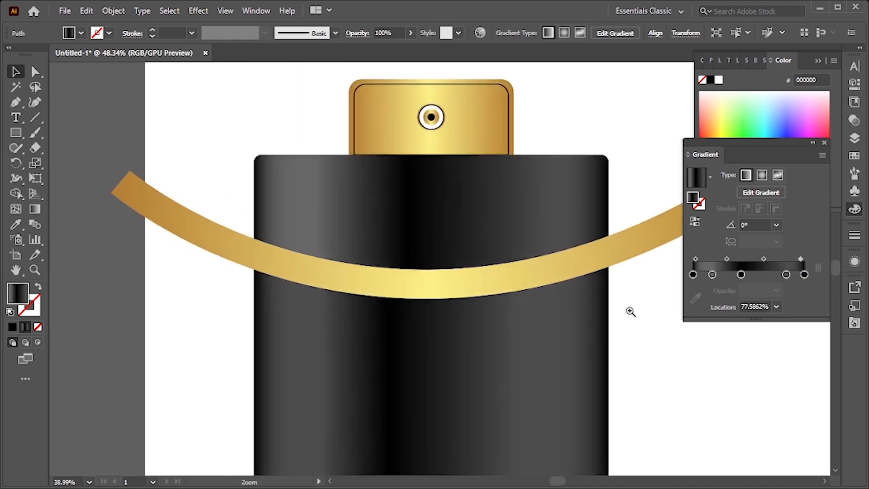
key("g")
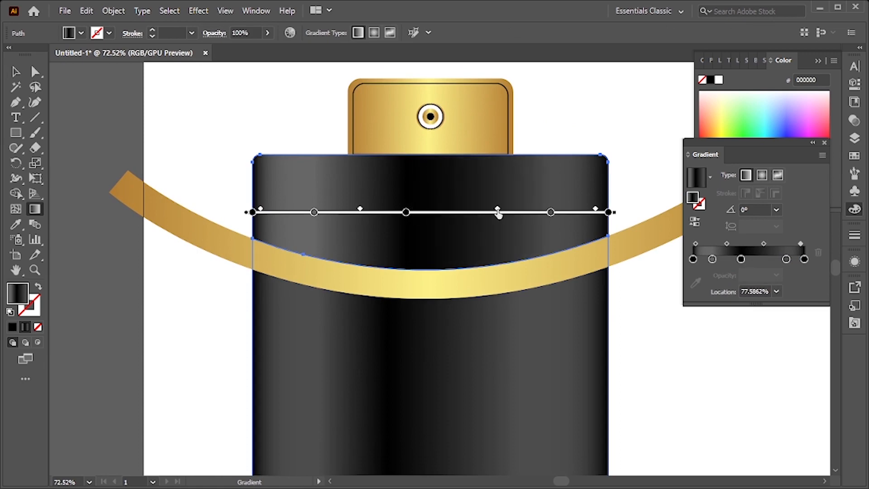
left_click_drag(407, 216, 442, 218)
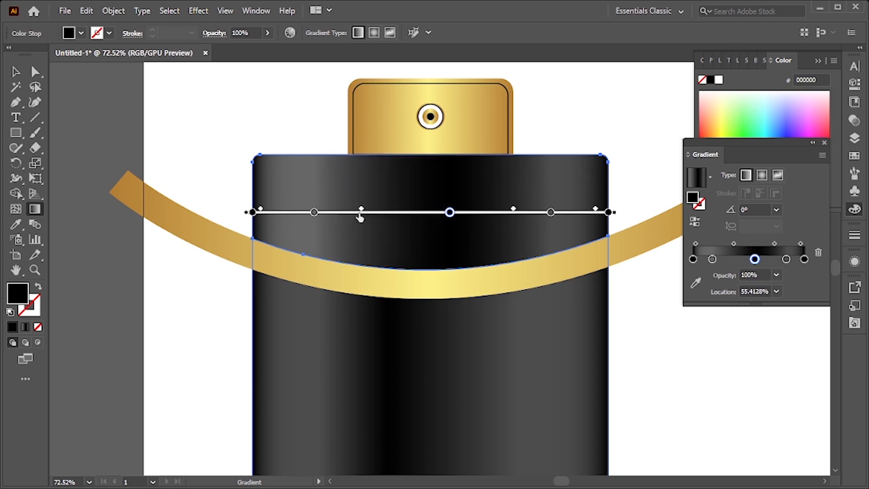
left_click_drag(355, 219, 369, 220)
left_click_drag(315, 219, 325, 219)
key("ctrl+space")
left_click_drag(378, 231, 330, 233)
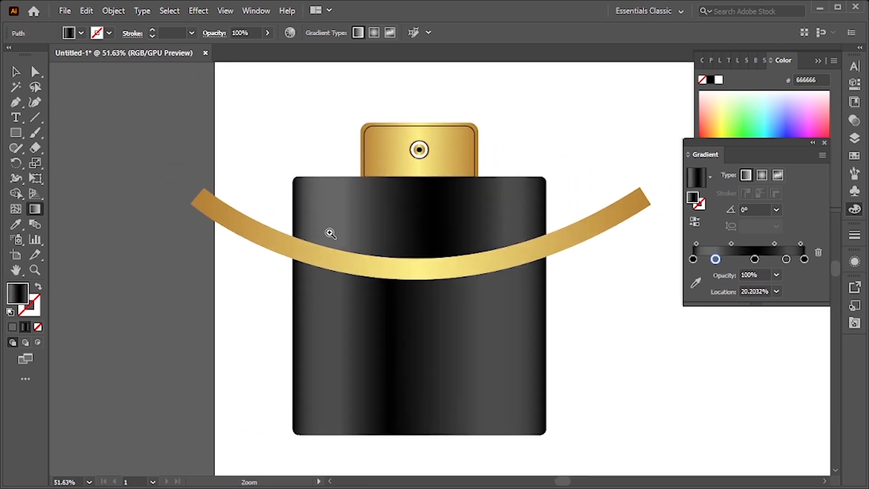
Reverse the upper body section's gradient and rearrange its light and dark stops
left_click(693, 226)
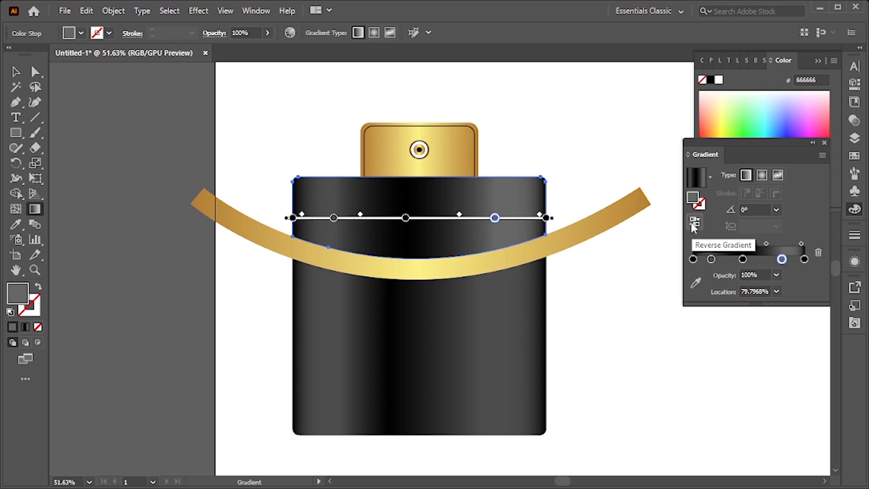
left_click(693, 226)
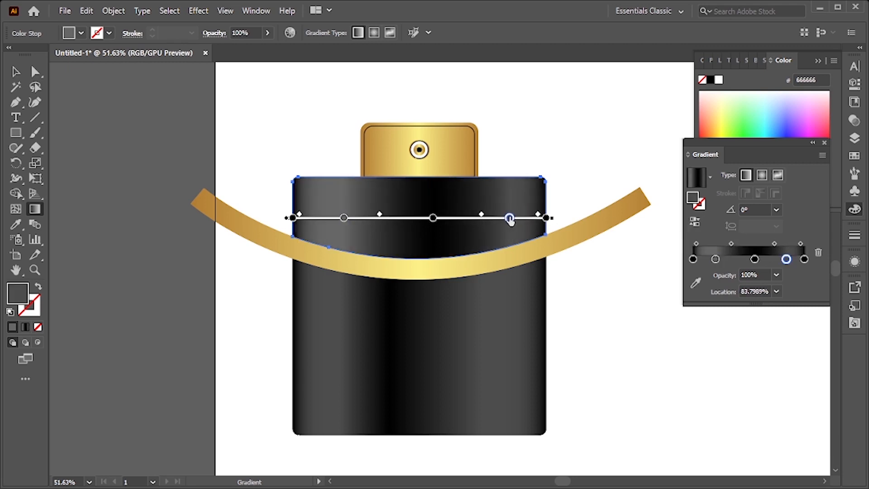
left_click_drag(433, 218, 449, 218)
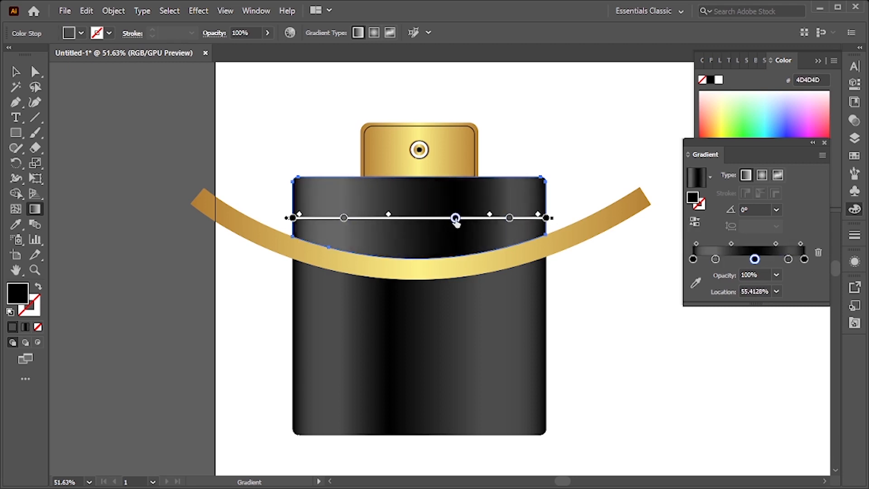
left_click_drag(345, 219, 379, 219)
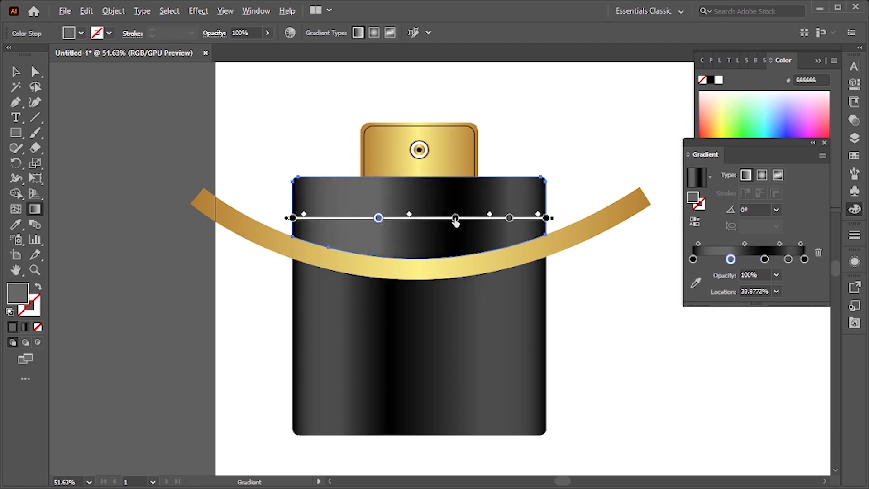
left_click_drag(455, 219, 368, 219)
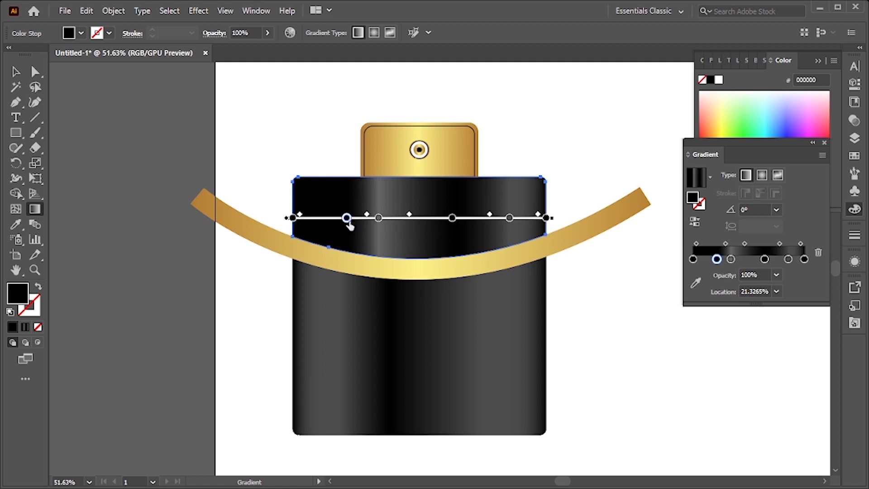
left_click_drag(378, 218, 335, 222)
key("ctrl+z")
key("ctrl+z")
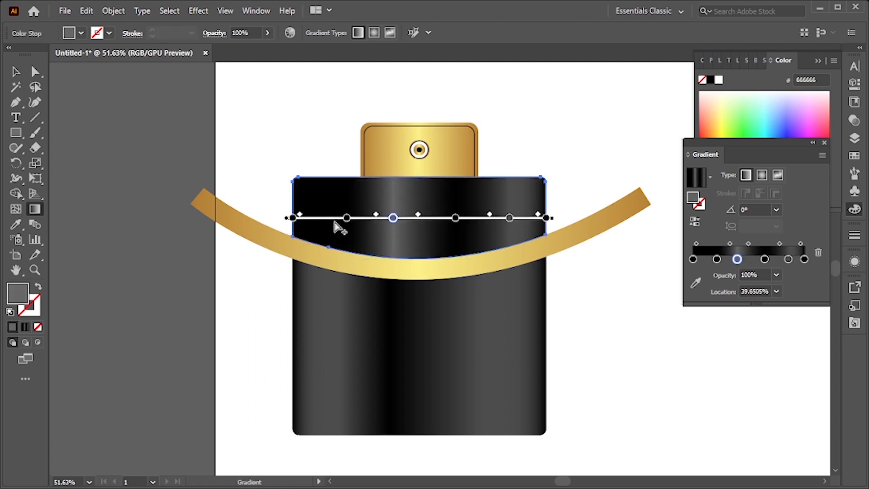
key("ctrl+z")
mouse_move(429, 221)
left_mouse_down()
mouse_move(319, 224)
mouse_move(481, 274)
mouse_move(464, 278)
left_mouse_up()
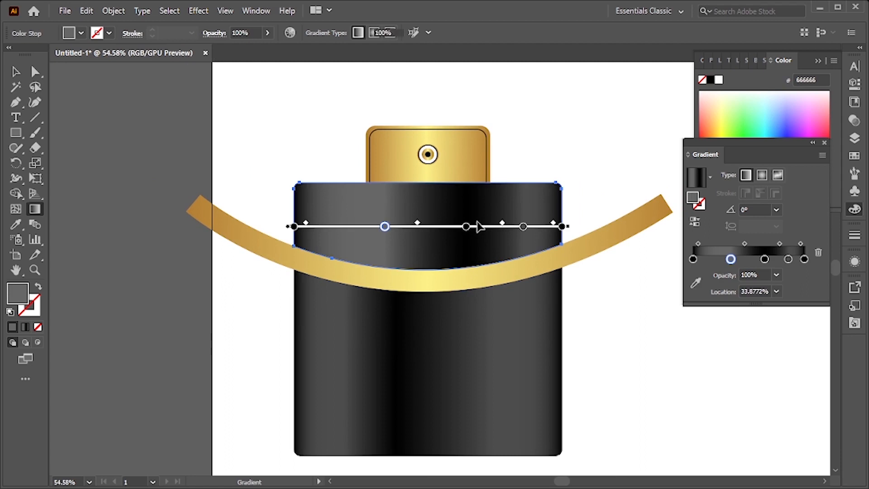
mouse_move(491, 254)
left_mouse_down()
mouse_move(390, 253)
mouse_move(421, 281)
mouse_move(502, 320)
left_mouse_up()
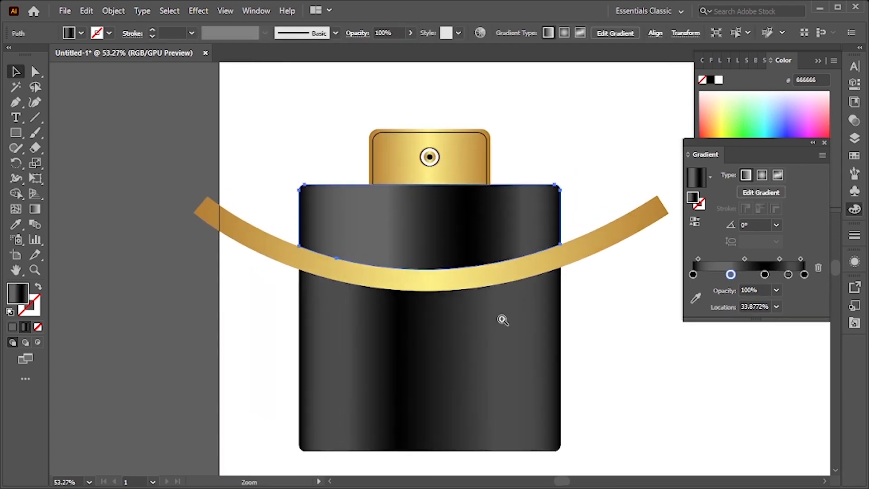
left_click_drag(442, 257, 471, 310)
key("v")
left_click(638, 329)
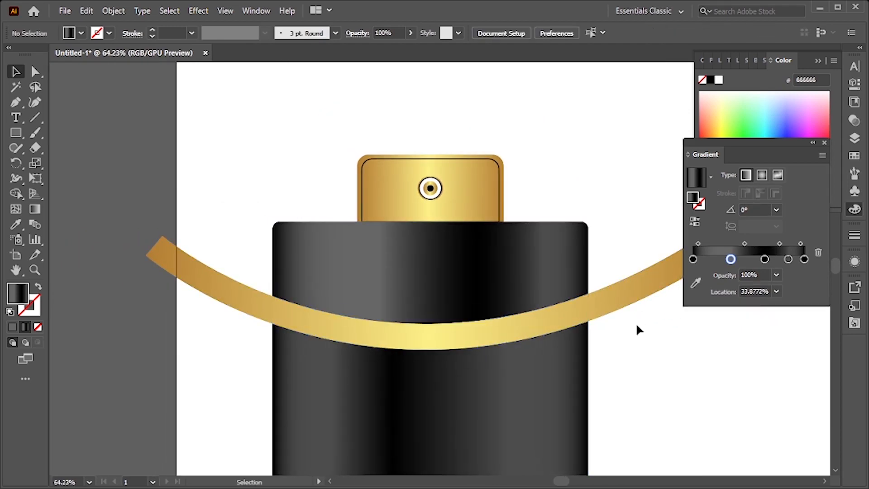
Delete the 40 pt stroke path of the curved gold band
left_click(617, 306)
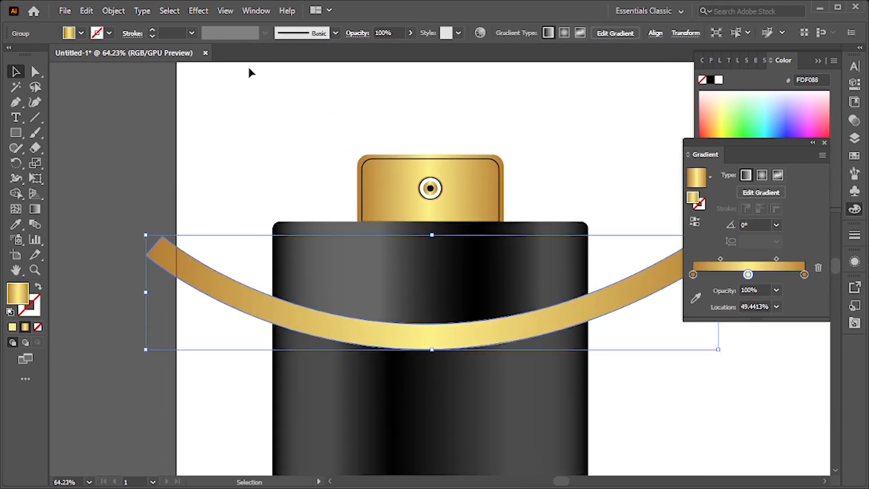
key("a")
key("ctrl+shift+a")
key("v")
left_click(259, 308)
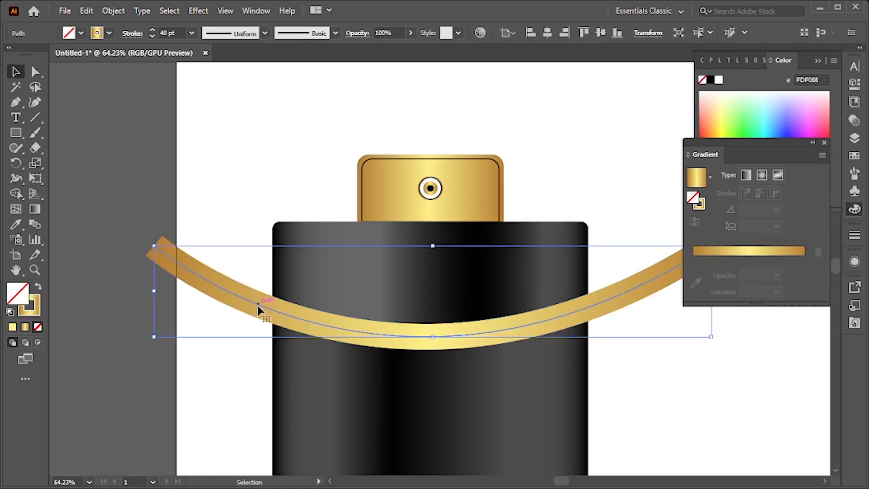
key("Delete")
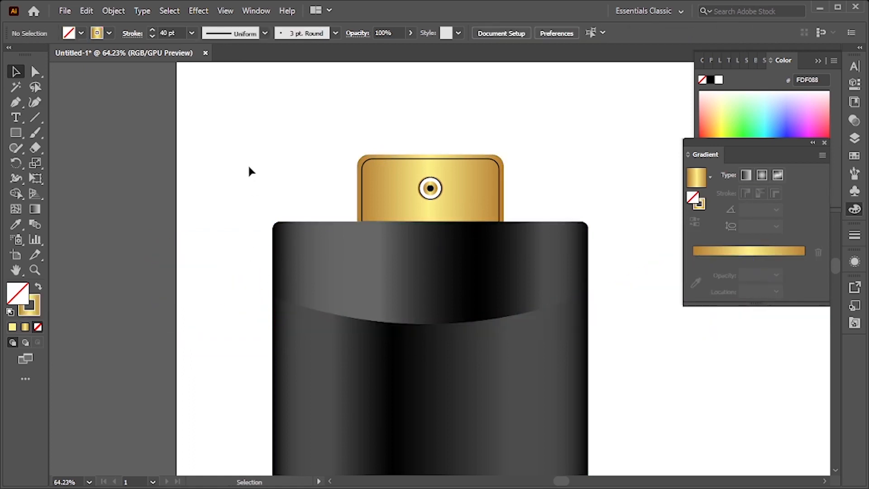
Show all hidden objects to bring back the filled gold band
mouse_move(381, 310)
left_mouse_down()
mouse_move(229, 293)
mouse_move(626, 393)
mouse_move(379, 368)
mouse_move(413, 375)
mouse_move(421, 285)
mouse_move(380, 285)
mouse_move(389, 318)
mouse_move(458, 304)
mouse_move(507, 323)
mouse_move(374, 300)
left_mouse_up()
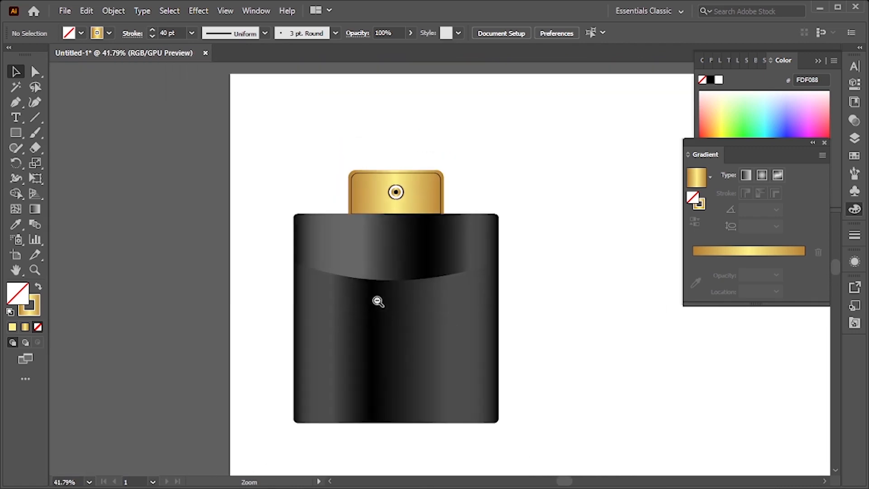
left_click(111, 11)
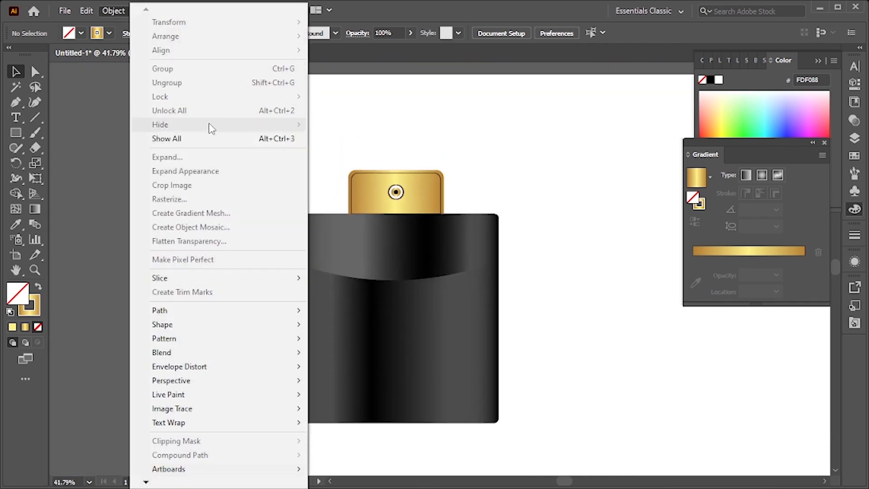
left_click(380, 111)
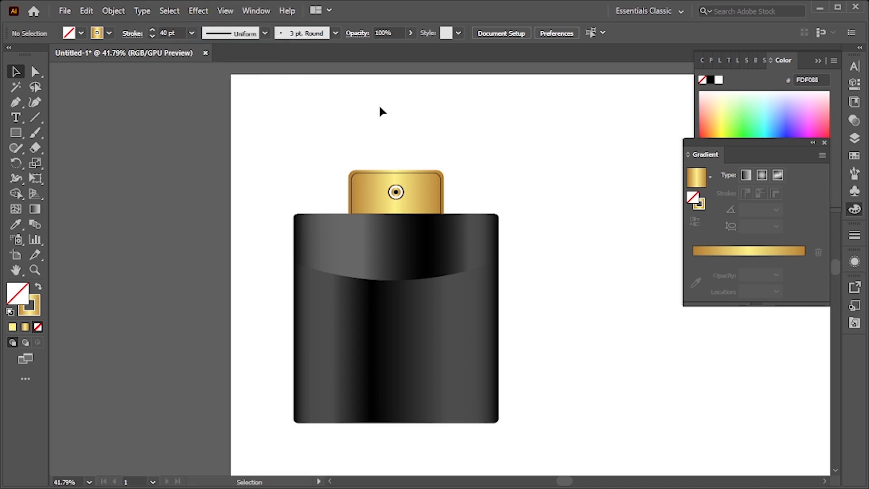
left_click(111, 11)
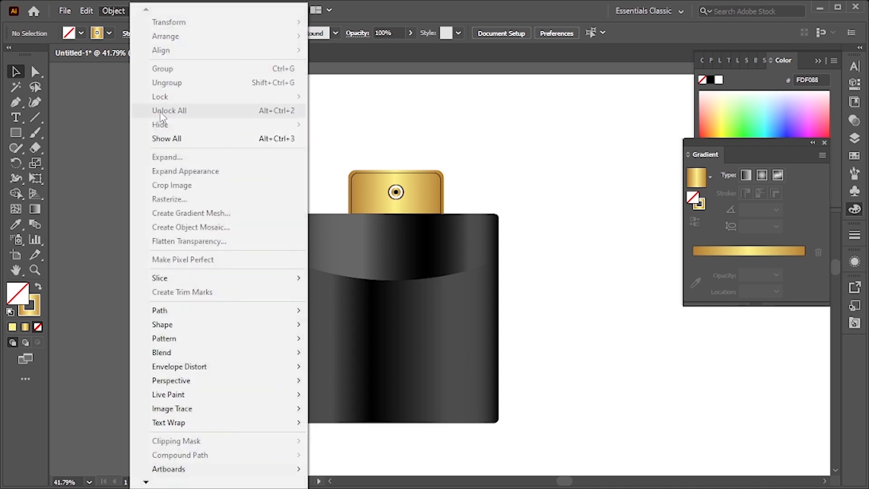
left_click(203, 138)
Trim the gold band's ends outside the body using the Shape Builder tool
left_click(532, 178)
scroll(533, 286, "up", 3)
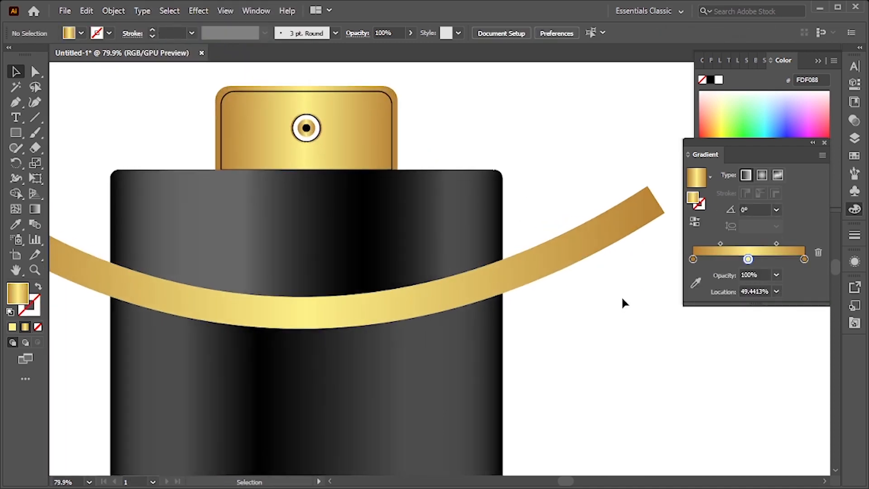
left_click_drag(428, 268, 430, 266)
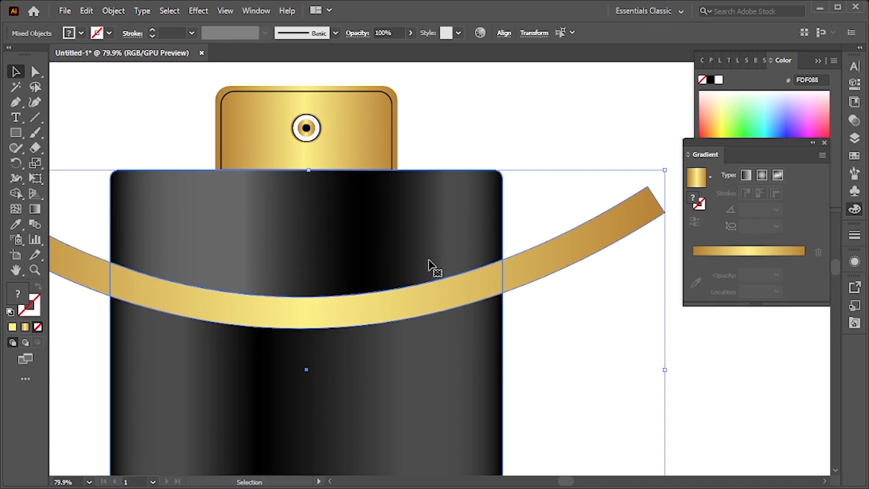
left_click(16, 193)
left_click(538, 272, "alt")
left_click(91, 265, "alt")
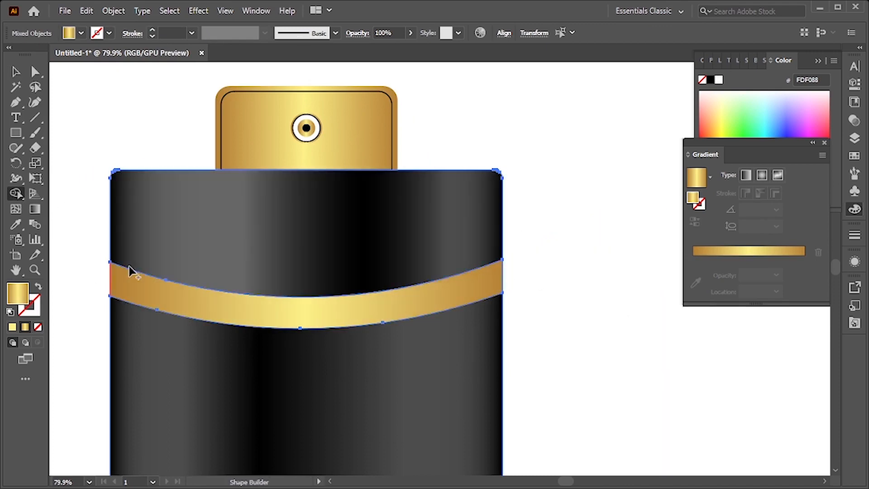
key("v")
left_click(572, 237)
scroll(572, 237, "down", 1)
left_click_drag(507, 272, 497, 294)
key("ctrl+z")
left_click_drag(522, 263, 421, 257)
left_click_drag(378, 233, 435, 273)
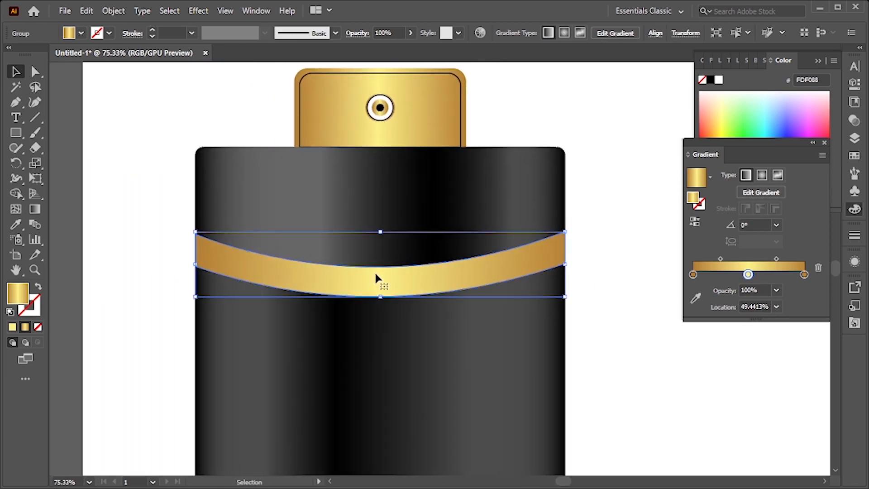
key("space")
left_click_drag(438, 384, 365, 376)
left_click_drag(377, 405, 393, 375)
Add a BOSS title in Catamaran Regular above the gold band
key("t")
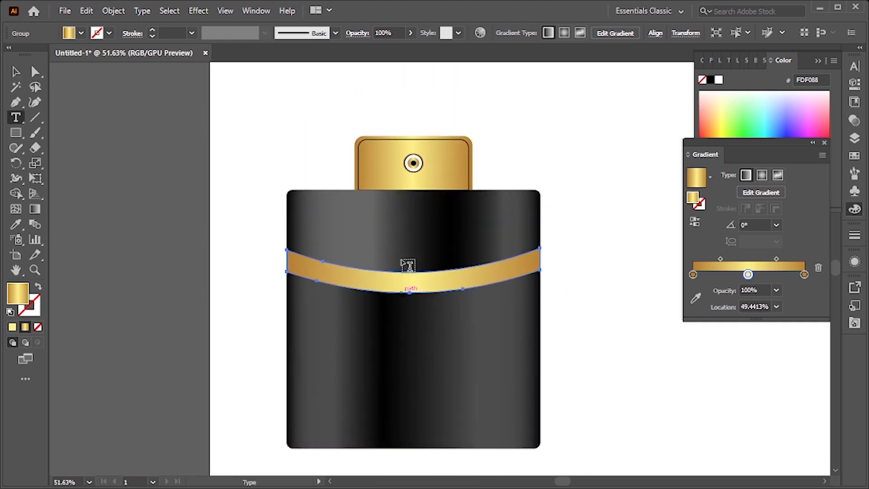
left_click(406, 199)
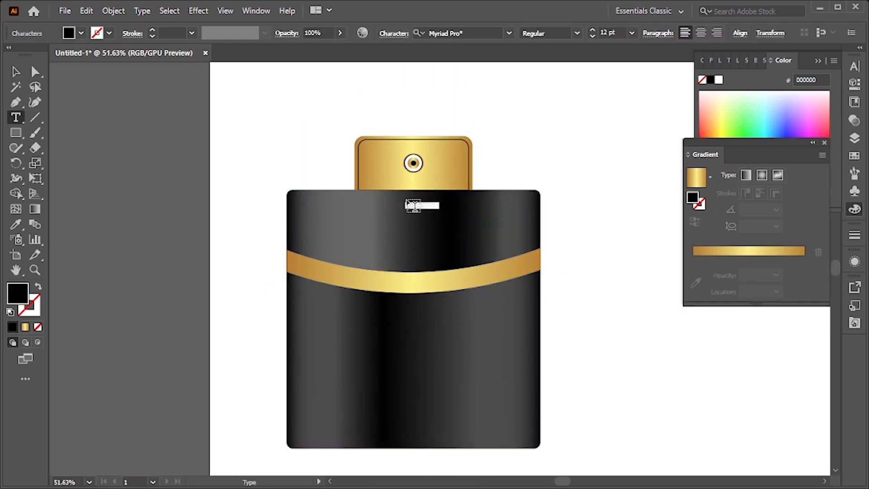
left_click(16, 72)
left_click_drag(419, 209, 489, 247)
left_click_drag(412, 206, 484, 307)
left_click(509, 33)
left_click(438, 227)
left_click_drag(485, 307, 503, 326)
Increase the BOSS title's tracking to 100
left_click(854, 66)
left_click(777, 134)
key("shift+Up")
key("shift+Up")
key("shift+Up")
key("shift+Up")
key("shift+Up")
key("shift+Up")
key("shift+Up")
key("shift+Up")
key("shift+Up")
key("shift+Up")
Resize and reposition the BOSS title above the band
left_click_drag(523, 255, 507, 256)
left_click_drag(448, 248, 455, 248)
left_click(655, 358)
left_click_drag(409, 330, 433, 330)
scroll(433, 328, "up", 2)
right_click(435, 298)
left_click(266, 153)
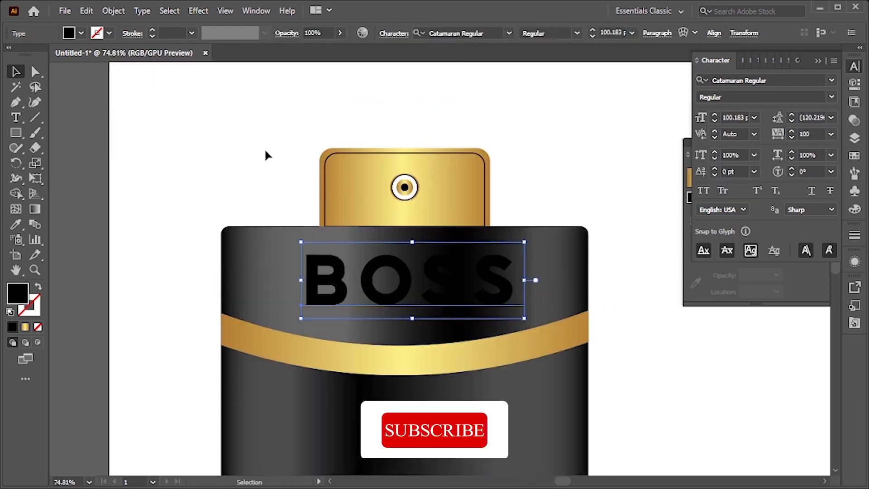
left_click_drag(265, 151, 265, 151)
Outline the BOSS title and fill it with the cap's gold gradient using the Eyedropper
right_click(486, 312)
left_click(511, 204)
key("i")
left_click(474, 207)
left_click_drag(419, 287, 462, 288)
Run the gold gradient vertically across the BOSS letters with the Gradient tool
key("g")
left_click_drag(443, 234, 443, 316)
left_click_drag(479, 292, 416, 319)
key("v")
Apply a Drop Shadow effect to the BOSS title
left_click(199, 11)
left_click(367, 148)
left_click(716, 202)
left_click(198, 11)
left_click(231, 24)
key("ctrl+z")
left_click(198, 11)
left_click(561, 101)
left_click(246, 236)
key("ctrl+shift+e")
Adjust the BOSS title's drop shadow offsets, opacity and blur
left_click(854, 84)
left_click(719, 257)
left_click(674, 157)
left_click(674, 157)
left_click(674, 156)
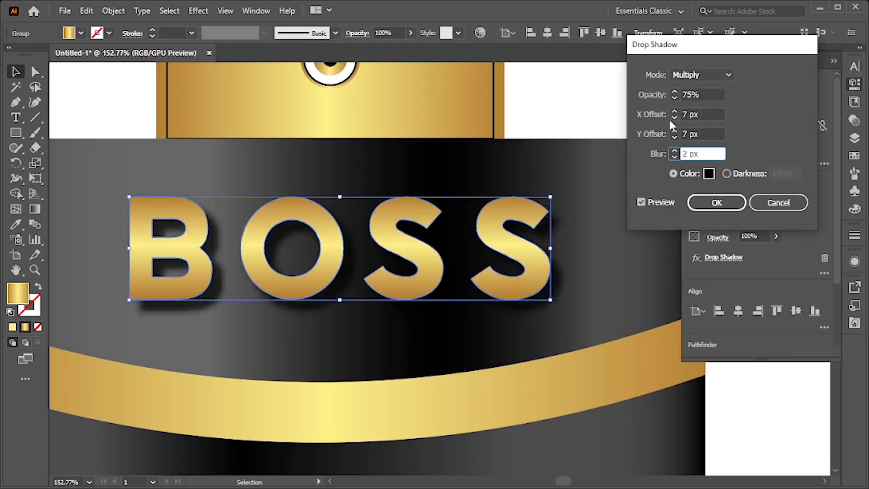
left_click(674, 118)
left_click(674, 117)
left_click(674, 98)
left_click(674, 98)
left_click(674, 137)
left_click(702, 202)
Add a line of placeholder area text beneath the BOSS title
left_click_drag(416, 188, 290, 203)
left_click_drag(407, 221, 484, 193)
left_click_drag(592, 194, 434, 267)
left_click(591, 221)
left_click_drag(435, 214, 502, 231)
mouse_move(502, 231)
left_mouse_down()
mouse_move(453, 225)
mouse_move(507, 229)
left_mouse_up()
key("t")
left_click_drag(285, 234, 589, 250)
key("Escape")
Set the placeholder text's fill to white
left_click(99, 135)
left_click(312, 237)
key("i")
left_click(83, 136)
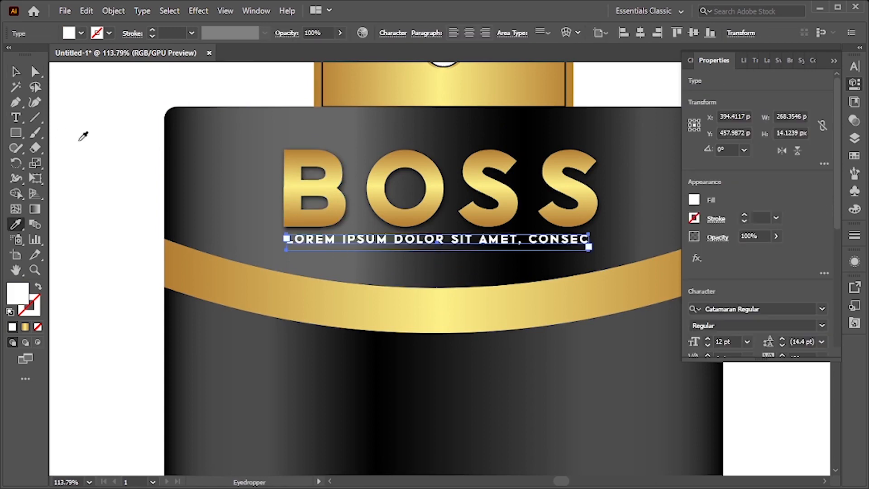
key("v")
left_click(86, 136)
Duplicate the BOSS title and subtitle and place the copy lower on the body
left_click_drag(389, 244, 421, 254)
left_click(429, 204)
left_click_drag(538, 199, 488, 335)
left_click(558, 195)
left_click(466, 197)
left_click_drag(584, 292, 624, 313)
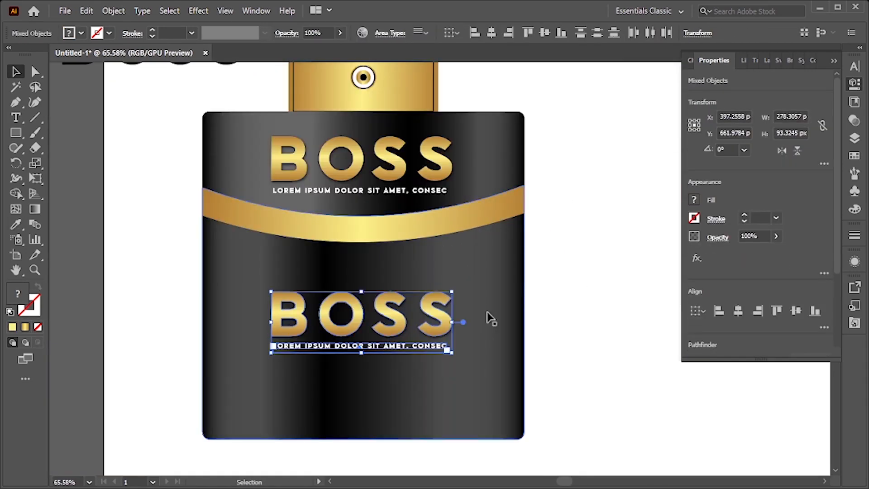
Move the black BOSS text copy onto the lower body and retype it as BALCK
left_click(159, 122)
left_click_drag(139, 63, 347, 401)
double_click(348, 398)
key("ctrl+a")
type("BALCK")
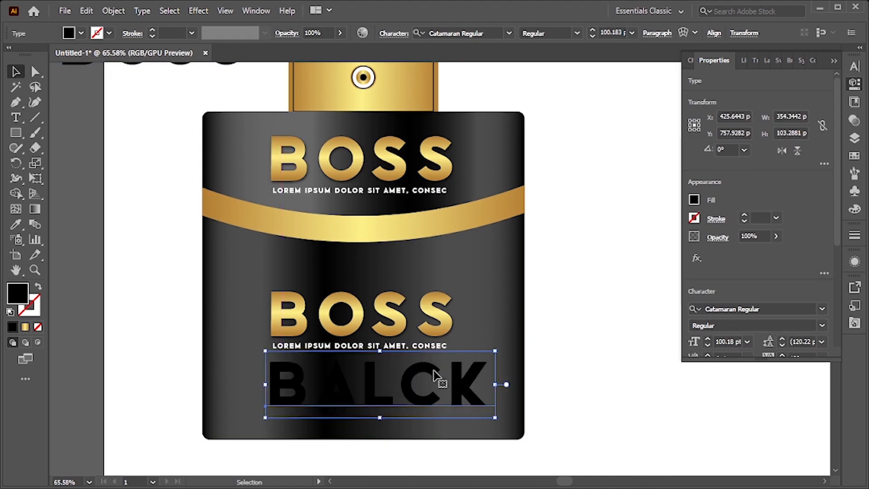
Add a second line reading ADITION to the BALCK text
key("Return")
type("ADITIO")
key("Escape")
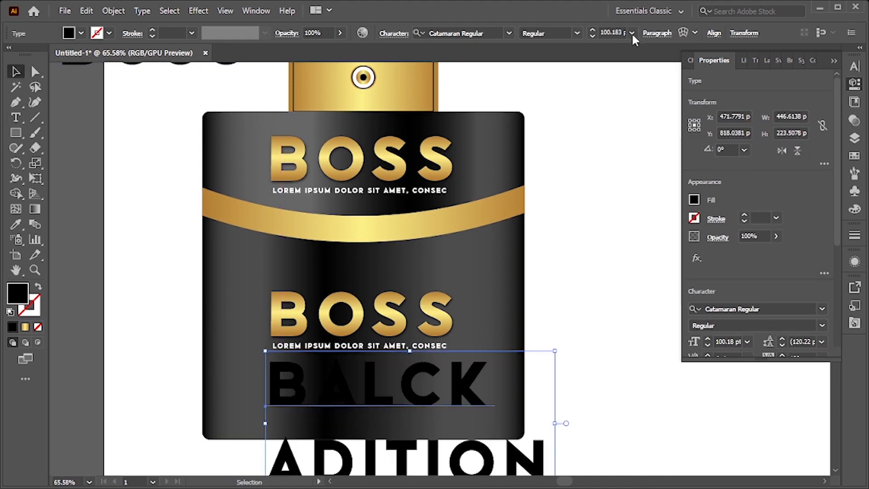
Set the BALCK ADITION text to 36 pt with a white fill
left_click(632, 33)
left_click(654, 219)
left_click(694, 201)
left_click(574, 245)
Center-align the BALCK ADITION text and nudge it upward onto the lower middle of the body
left_click(657, 33)
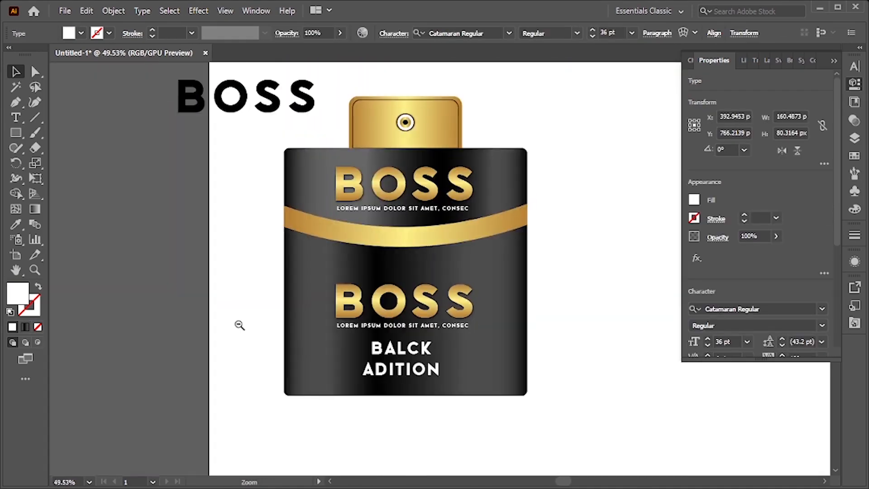
left_click_drag(240, 324, 348, 312)
left_click(442, 289)
left_click(462, 304, "shift")
key("shift+Up")
key("shift+Up")
key("shift+Up")
left_click(419, 385)
key("shift+Up")
key("shift+Up")
left_click(626, 406)
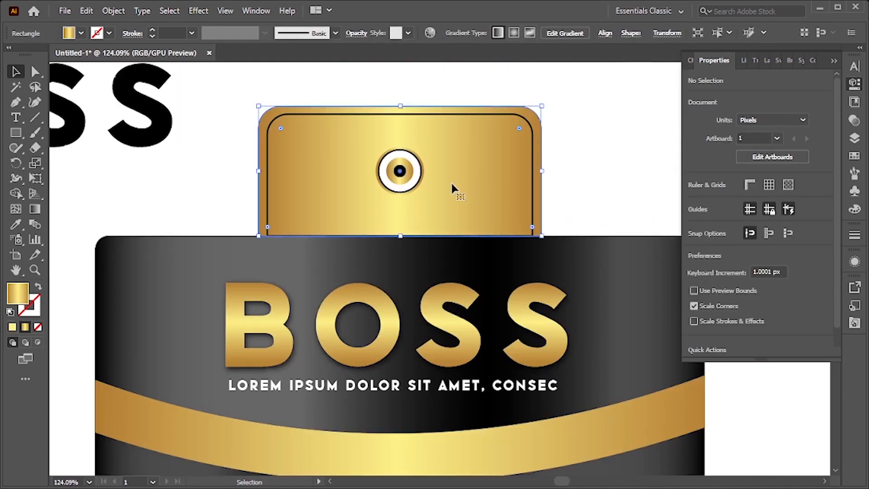
Zoom in to inspect the cap and its round button
left_click(498, 225)
left_click_drag(362, 105, 427, 211)
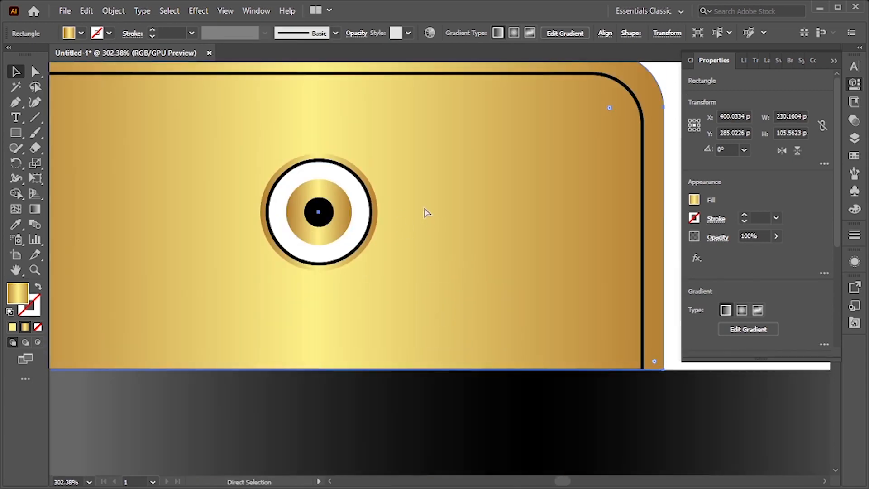
key("ctrl+2")
left_click_drag(406, 184, 262, 252)
left_click_drag(485, 232, 453, 231)
left_click_drag(624, 147, 337, 271)
left_click_drag(420, 254, 427, 262)
left_click_drag(473, 267, 357, 271)
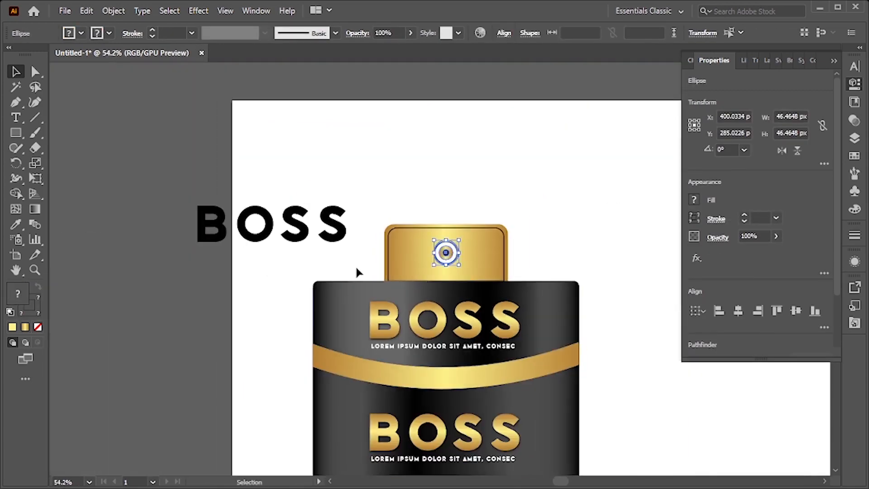
key("z")
right_click(438, 214)
left_click(409, 163)
left_click(356, 204)
left_click_drag(465, 283, 329, 262)
right_click(505, 309)
left_click(566, 87)
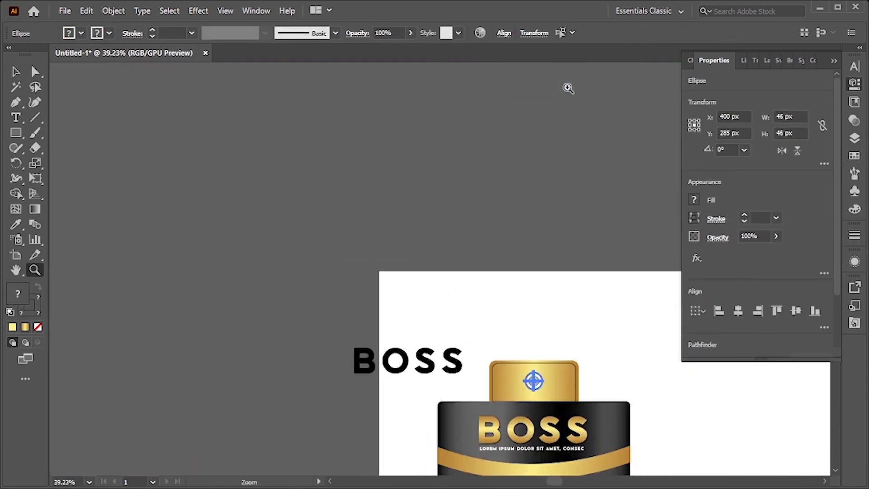
key("ctrl+z")
left_click_drag(534, 381, 624, 394)
left_click_drag(624, 399, 390, 297)
right_click(401, 221)
left_click(446, 263)
key("ctrl+h")
left_click_drag(335, 279, 704, 362)
key("ctrl+h")
left_click_drag(366, 304, 170, 293)
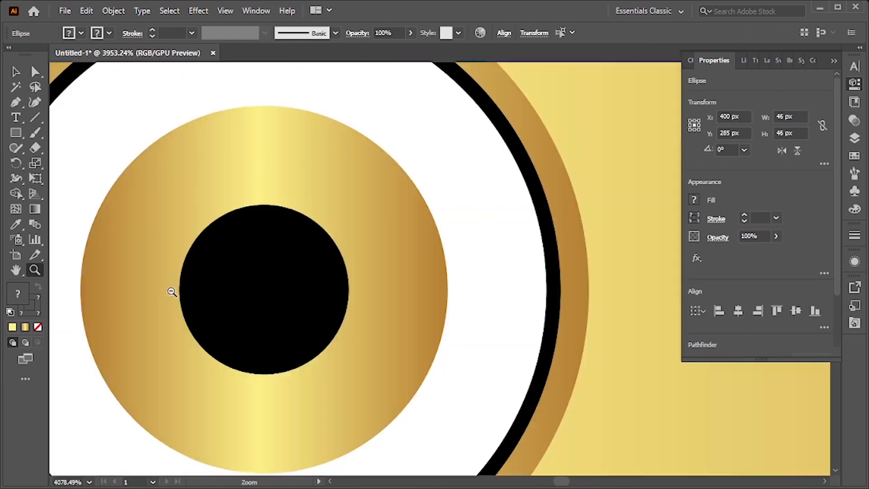
left_click_drag(400, 200, 181, 226)
left_click_drag(397, 250, 221, 271)
key("v")
left_click_drag(392, 316, 655, 325)
left_click_drag(408, 292, 188, 236)
left_click_drag(409, 246, 499, 312)
key("ctrl+shift+a")
Fill the cap rectangle with solid black
left_click(419, 235)
left_click(527, 180)
left_click(519, 184)
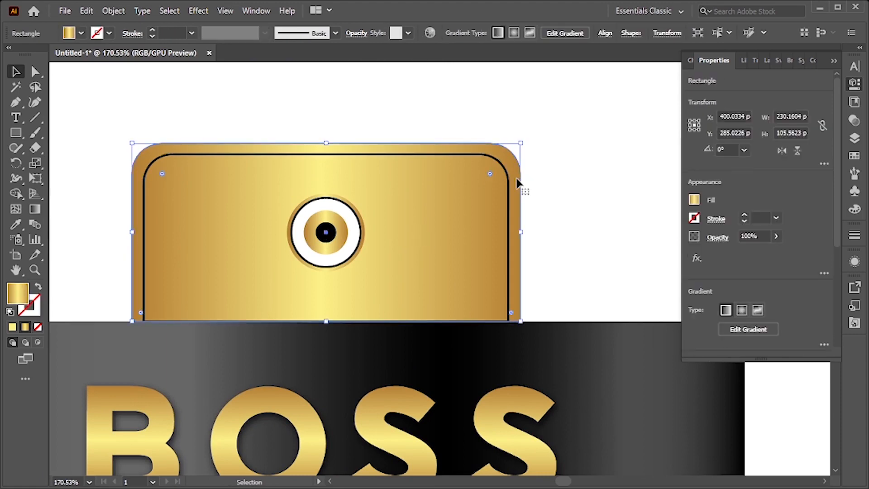
left_click(10, 312)
left_click(38, 286)
left_click(33, 309)
left_click(37, 327)
left_click(15, 296)
Give the cap's inner outline rectangle no fill and a gold gradient stroke of 6 pt
key("ctrl")
left_click(568, 196)
left_click(462, 211, "ctrl")
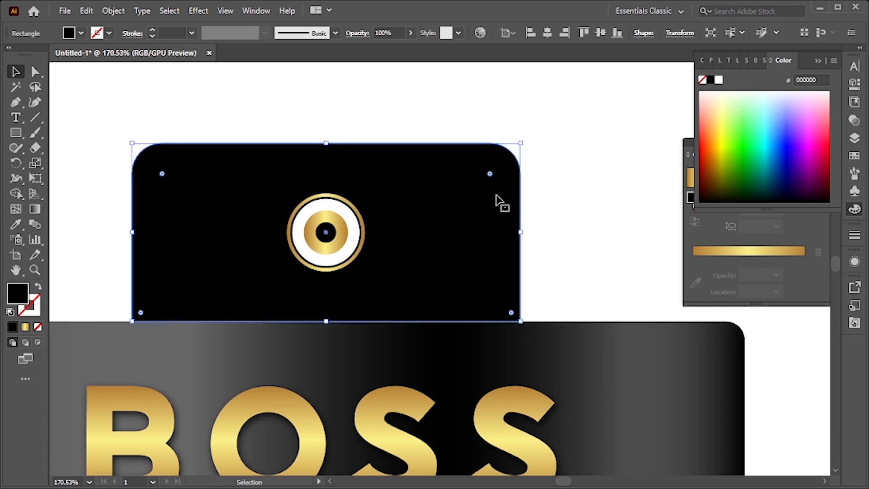
left_click(543, 191)
left_click(508, 183)
left_click(24, 328)
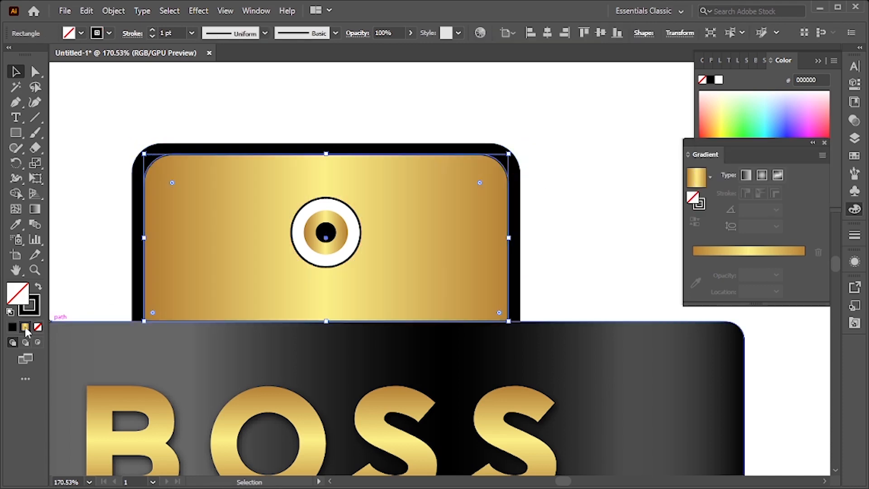
left_click(38, 286)
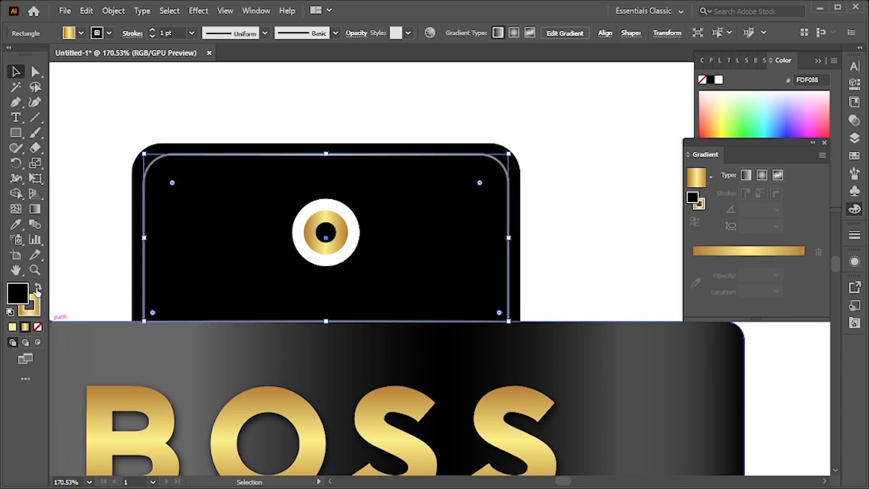
left_click(38, 328)
left_click(191, 33)
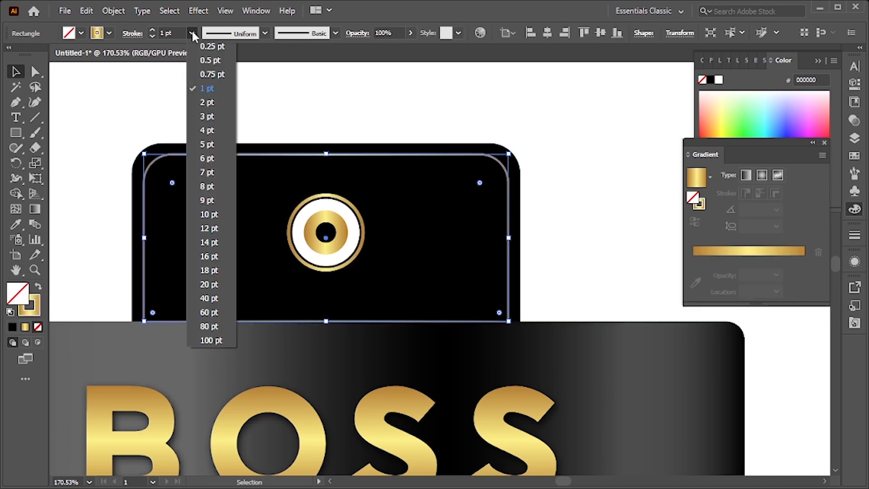
left_click(206, 298)
left_click(192, 33)
left_click(224, 256)
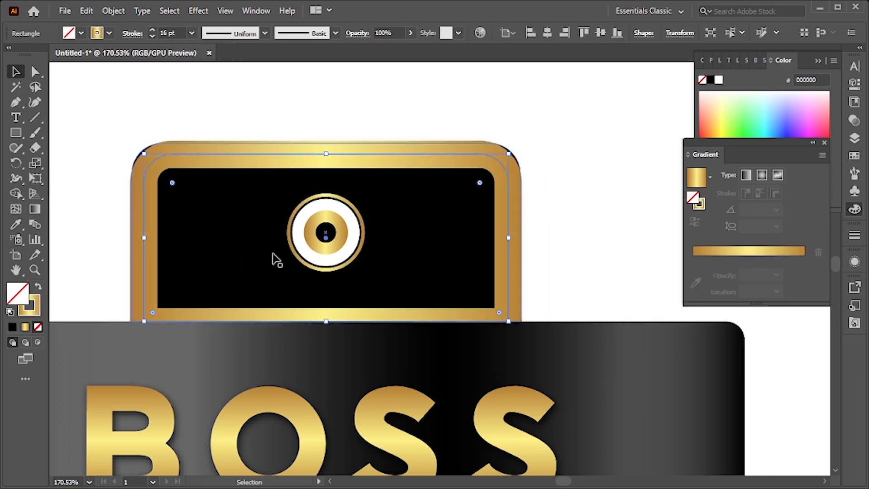
left_click_drag(586, 202, 537, 190)
left_click(194, 31)
left_click(210, 161)
Delete the cap's inner outline rectangle
left_click(594, 219)
mouse_move(597, 215)
left_mouse_down()
mouse_move(396, 181)
mouse_move(606, 227)
left_mouse_up()
left_click_drag(536, 252, 567, 252)
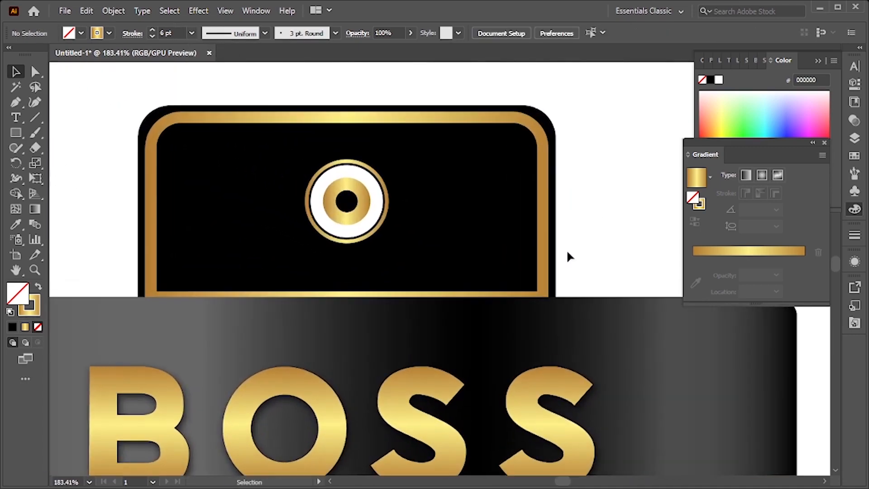
left_click(543, 185)
key("Delete")
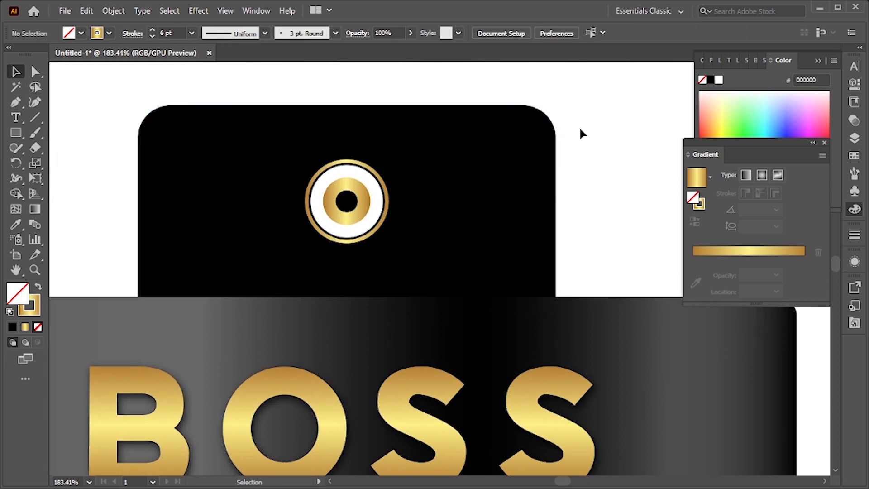
Create an inward offset path from the cap rectangle with Offset Path
left_click(523, 136)
left_click(111, 12)
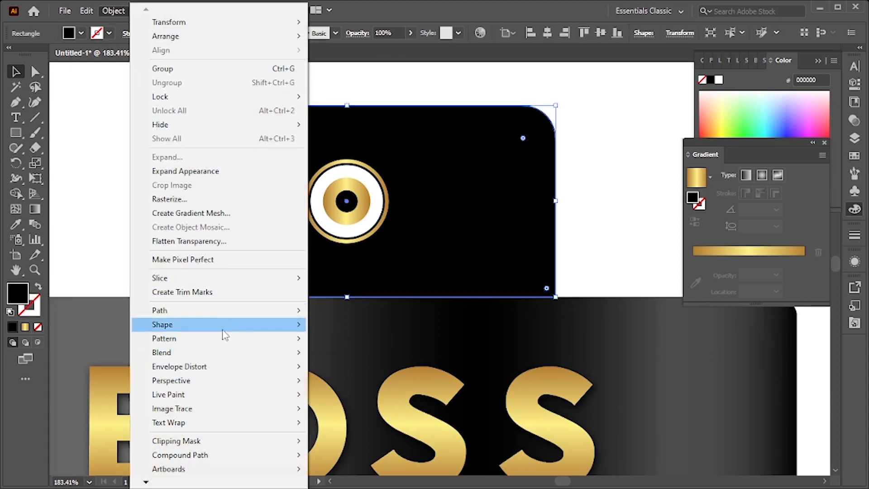
mouse_move(281, 310)
left_click(394, 356)
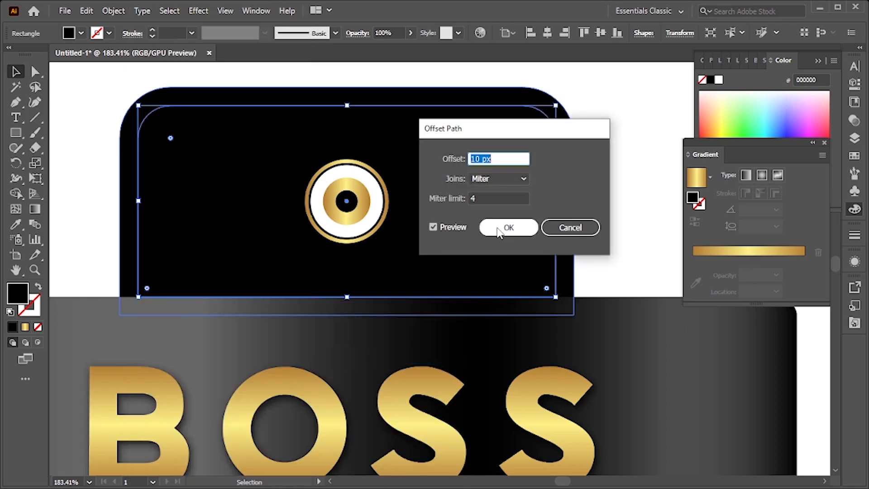
type("-6")
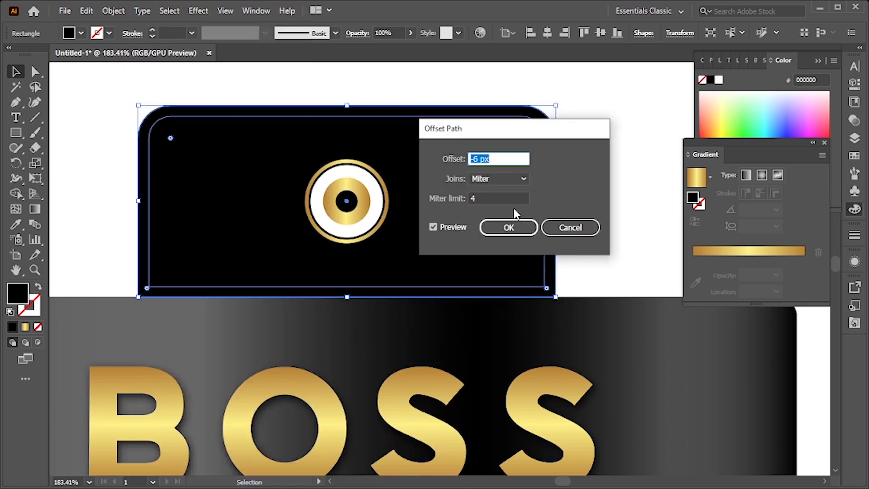
key("Down")
key("Down")
left_click(506, 228)
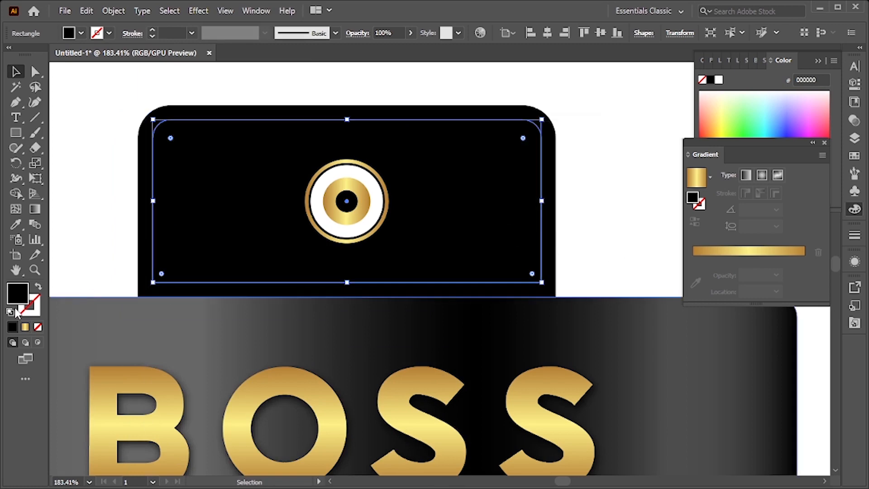
Give the offset path no fill and a 6 pt gold gradient stroke
left_click(24, 326)
left_click(39, 287)
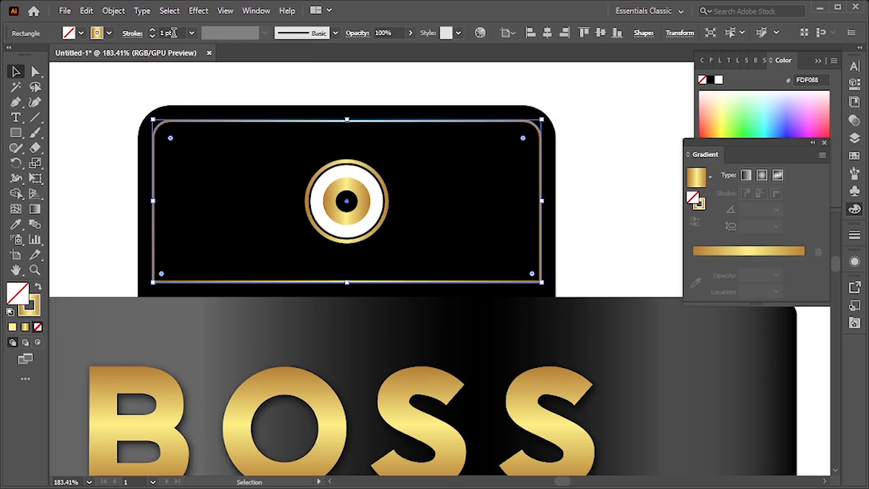
left_click(191, 33)
left_click(222, 163)
left_click(300, 86)
left_click(395, 278)
mouse_move(349, 282)
left_mouse_down()
mouse_move(352, 313)
mouse_move(250, 307)
mouse_move(316, 310)
left_mouse_up()
key("ctrl+z")
Apply the body's black gradient to the cap rectangle with the Eyedropper
left_click(522, 197)
left_click(499, 199)
key("i")
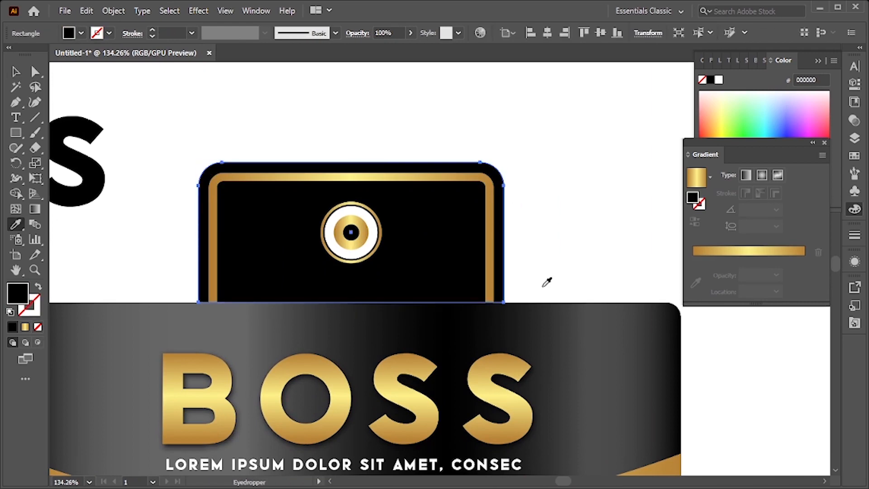
left_click(569, 321)
mouse_move(568, 322)
left_mouse_down()
mouse_move(515, 322)
mouse_move(543, 327)
left_mouse_up()
Move two light stops of the cap's gradient closer to the center
key("g")
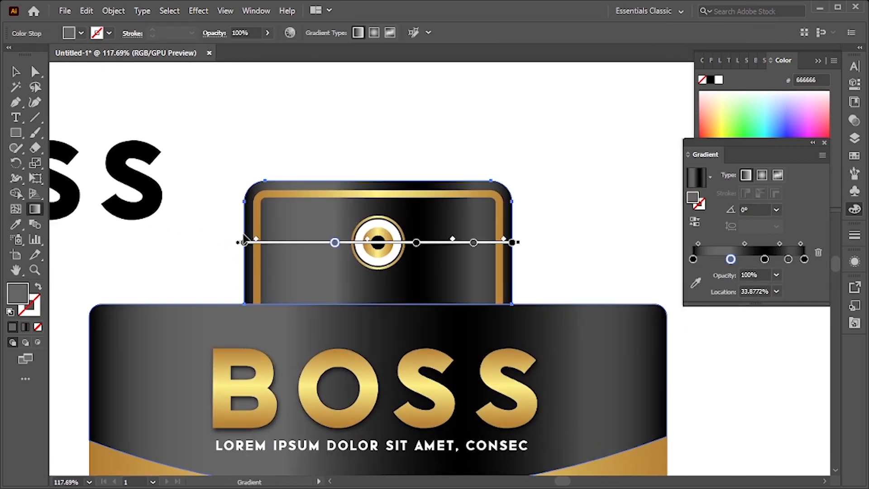
left_click_drag(335, 243, 313, 243)
left_click_drag(416, 243, 377, 243)
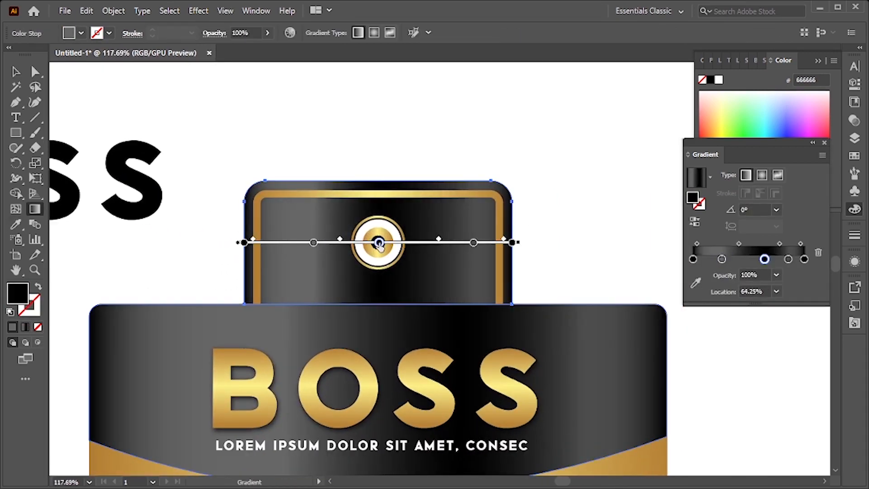
left_click_drag(512, 249, 548, 297)
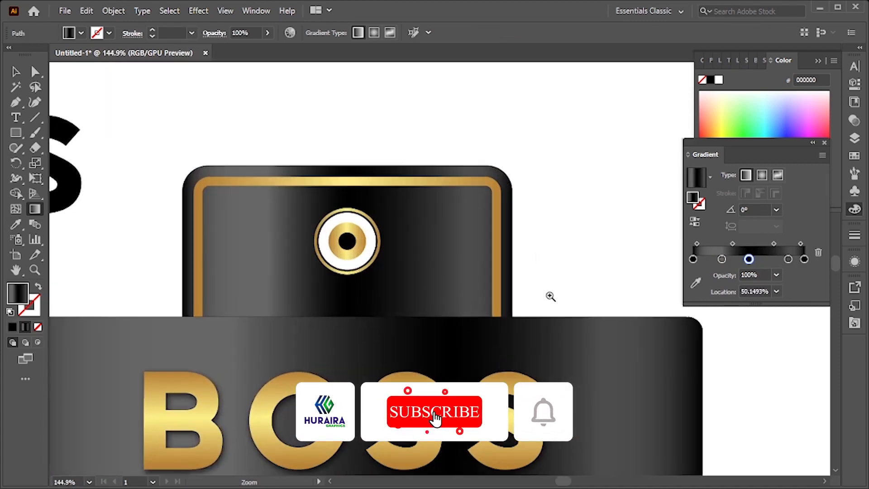
Delete the leftover black BOSS text beside the bottle
left_click(16, 72)
left_click_drag(291, 178, 237, 181)
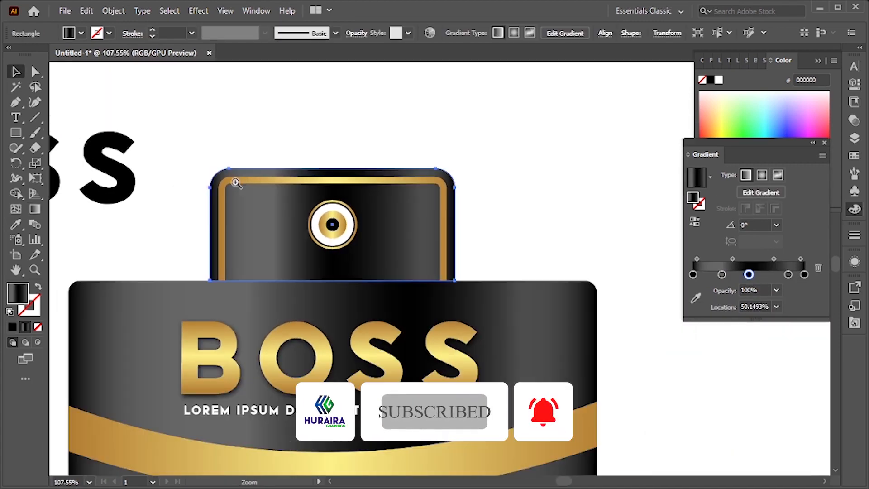
left_click(506, 140)
key("ctrl+0")
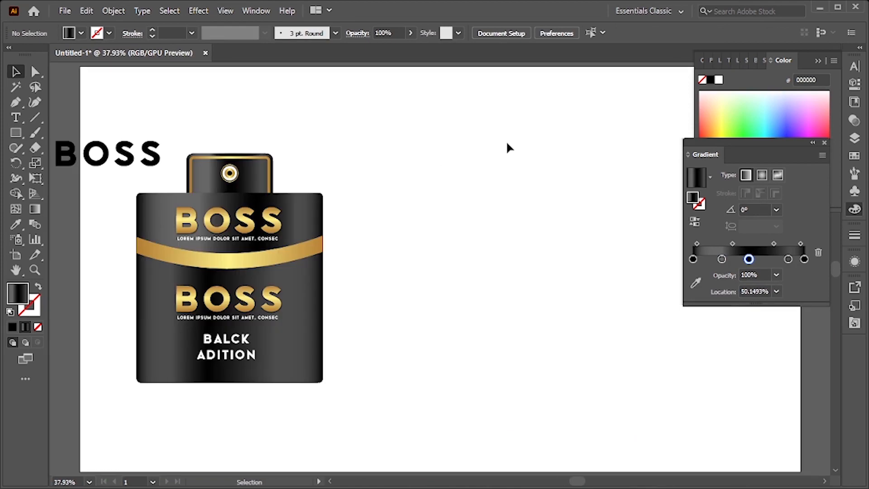
left_click(97, 169)
key("Delete")
Draw a large rectangle and place it to the right of the bottle
key("z")
left_click_drag(267, 292, 349, 319)
key("m")
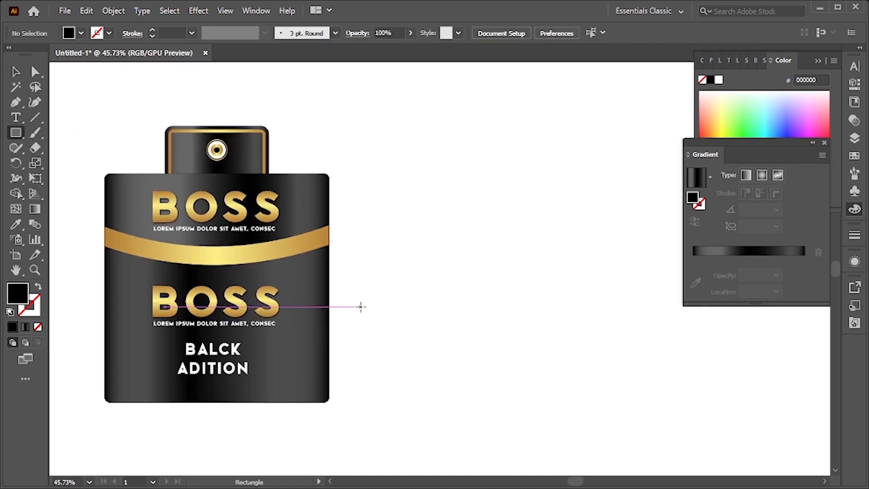
left_click_drag(350, 111, 82, 410)
key("v")
left_click(461, 352)
left_click_drag(253, 353, 543, 362)
Set the rectangle's fill to light gray E5E5E5
double_click(13, 297)
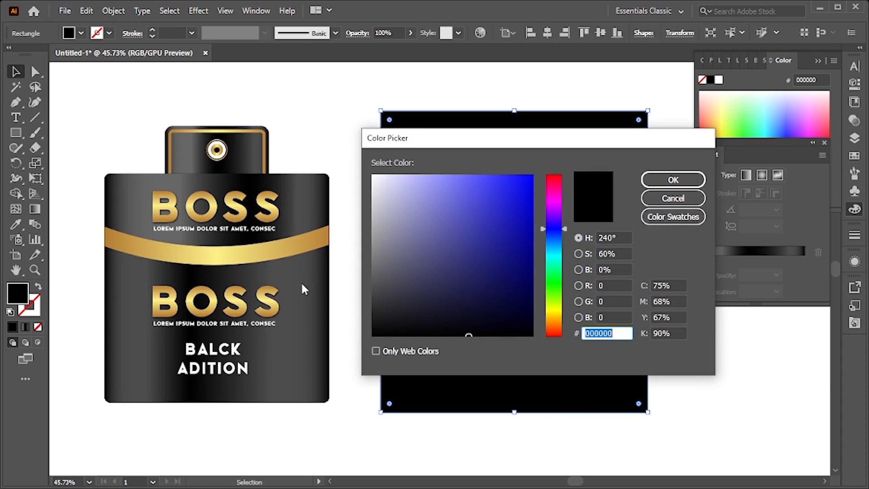
left_click_drag(471, 200, 363, 191)
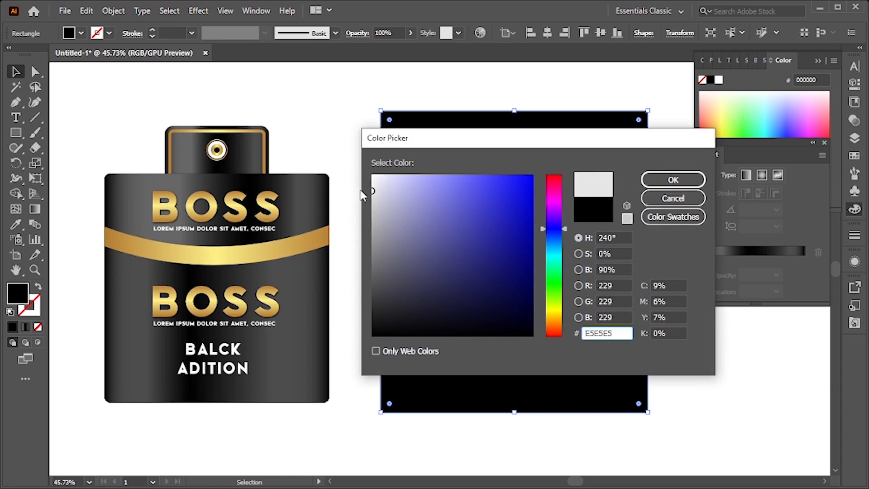
left_click(663, 179)
left_click_drag(606, 305, 575, 308)
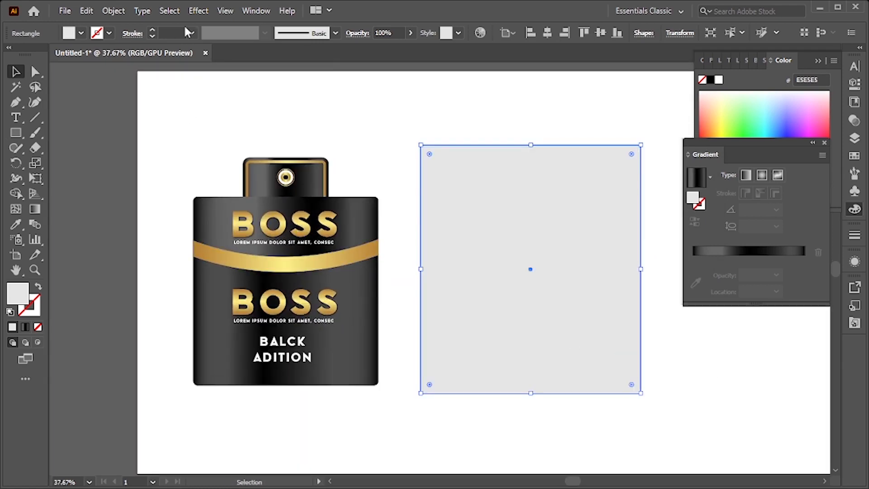
Apply a 3D Extrude & Bevel effect to the rectangle with an extrude depth of 272 pt
left_click(199, 11)
mouse_move(212, 83)
left_click(366, 83)
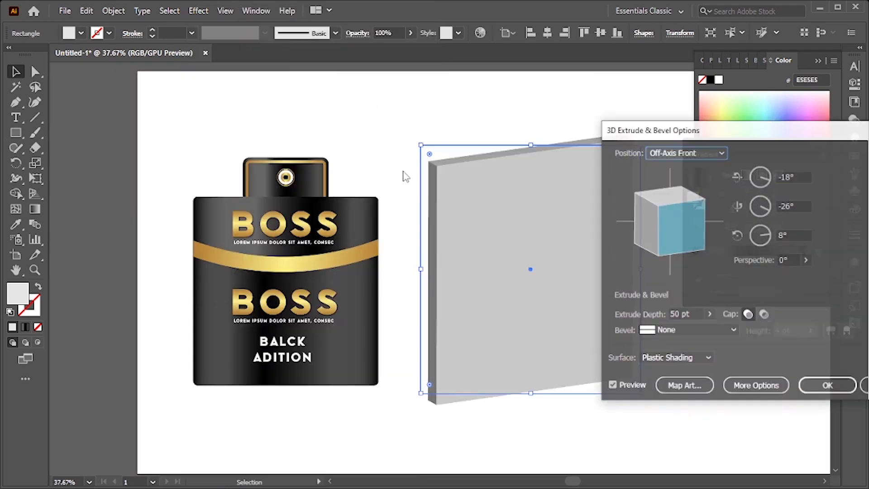
left_click(709, 314)
left_click_drag(661, 327, 669, 332)
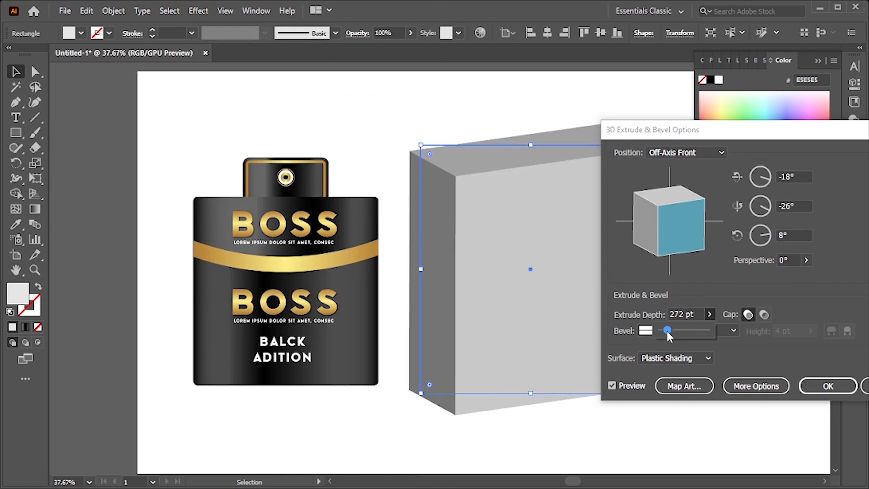
left_click_drag(647, 135, 709, 111)
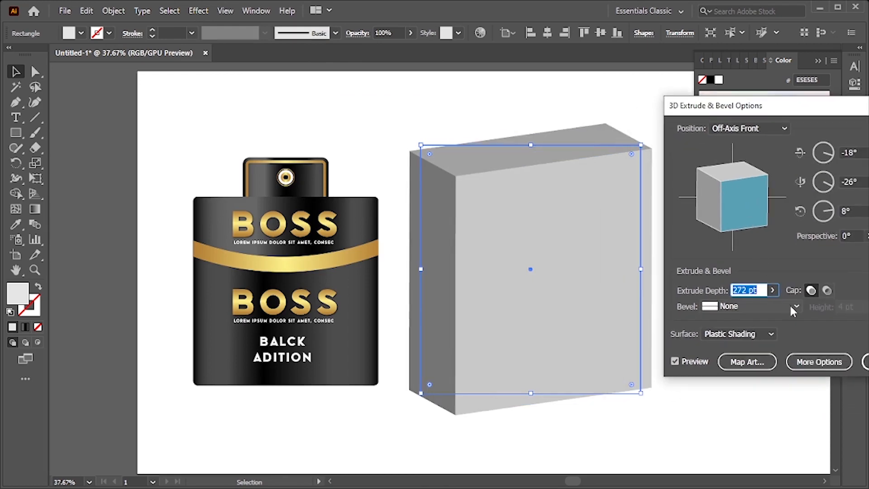
Try different 3D surface shading options, ending with Plastic Shading
left_click(774, 334)
left_click(761, 348)
left_click(759, 336)
left_click(752, 361)
left_click(744, 336)
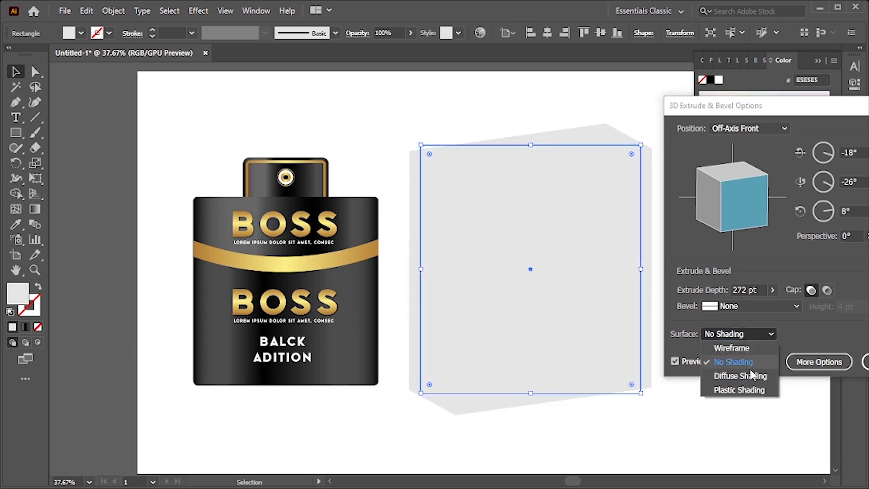
left_click(749, 389)
Apply a Rounded bevel to the 3D box with a bevel height of 9 pt
left_click_drag(715, 108, 83, 97)
left_click(151, 294)
left_click(146, 321)
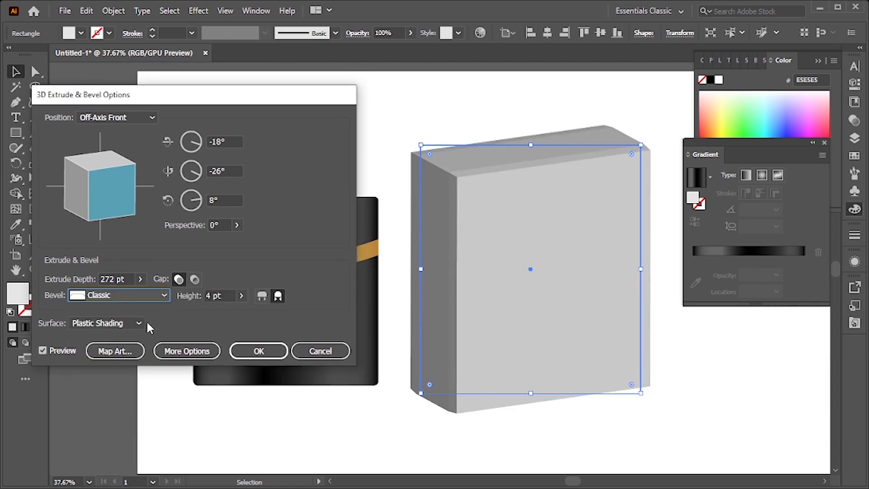
left_click(146, 296)
left_click(126, 436)
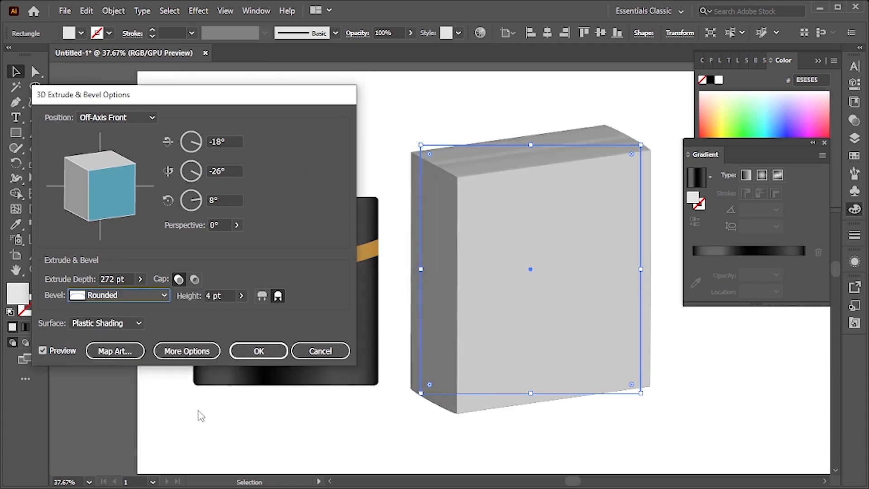
left_click(241, 296)
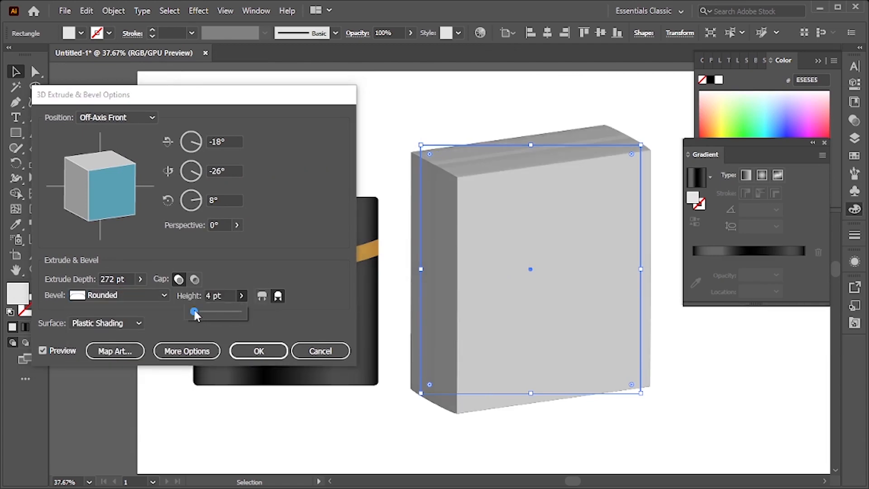
left_click_drag(194, 312, 208, 310)
left_click(241, 295)
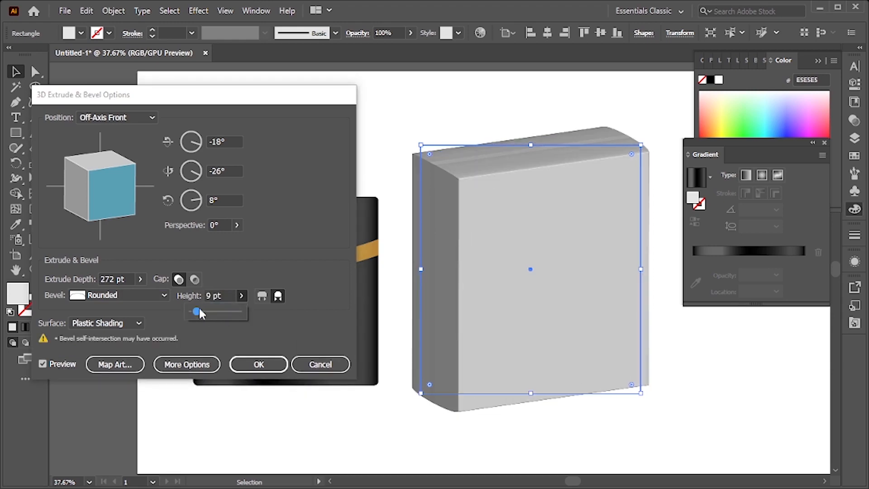
Set the box's X, Y and Z rotation angles all to 0°
left_click_drag(100, 233, 102, 233)
left_click_drag(148, 216, 151, 213)
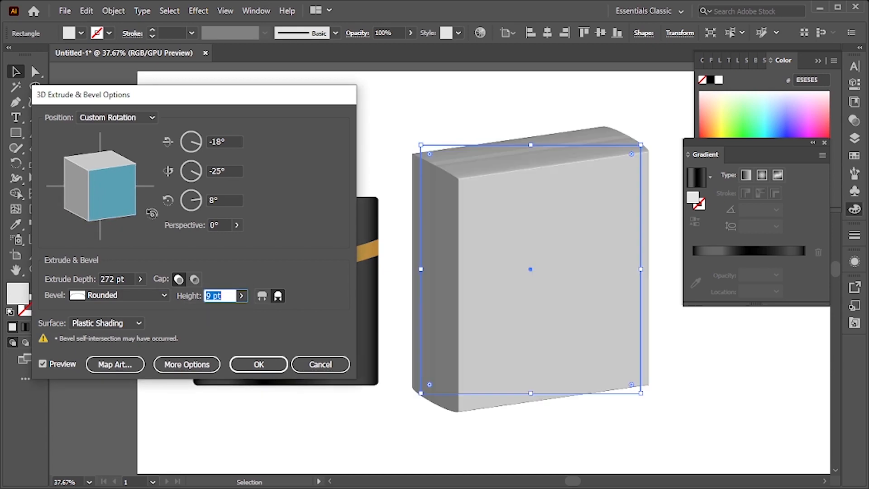
left_click_drag(197, 174, 191, 185)
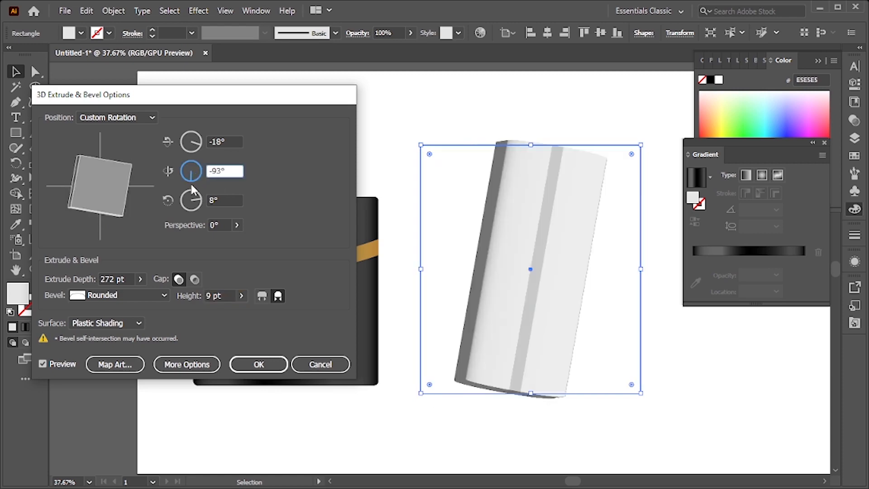
type("0")
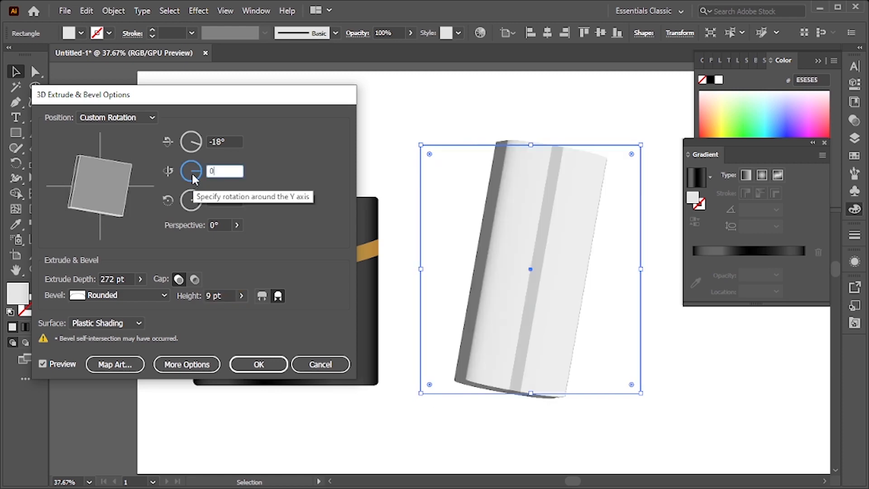
left_click(233, 196)
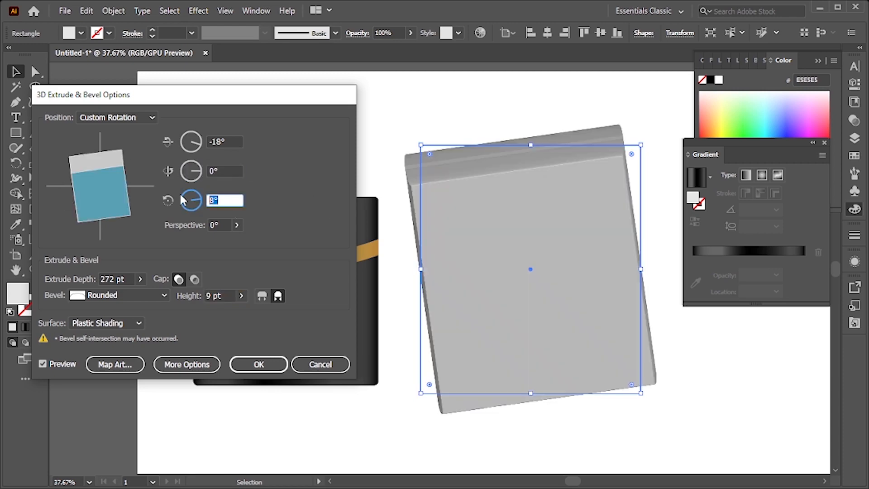
type("0")
left_click(225, 141)
type("0")
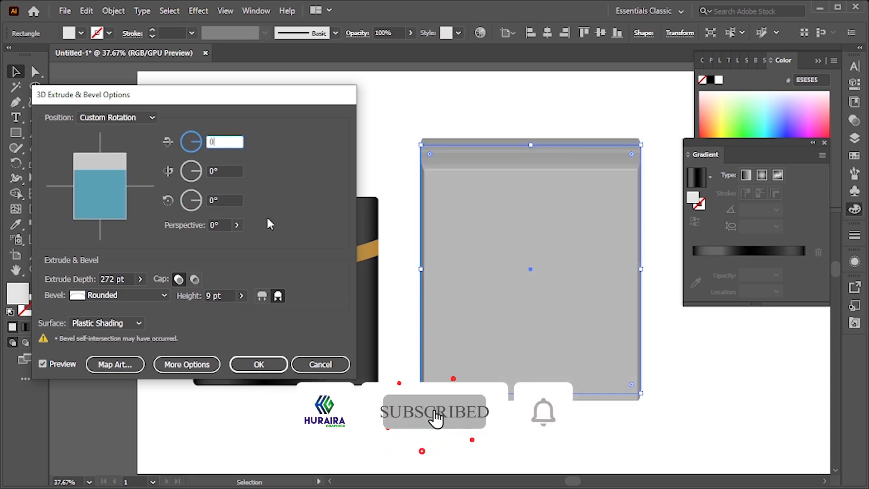
Set the Y-axis rotation of the box to 40°
left_click_drag(192, 97, 747, 87)
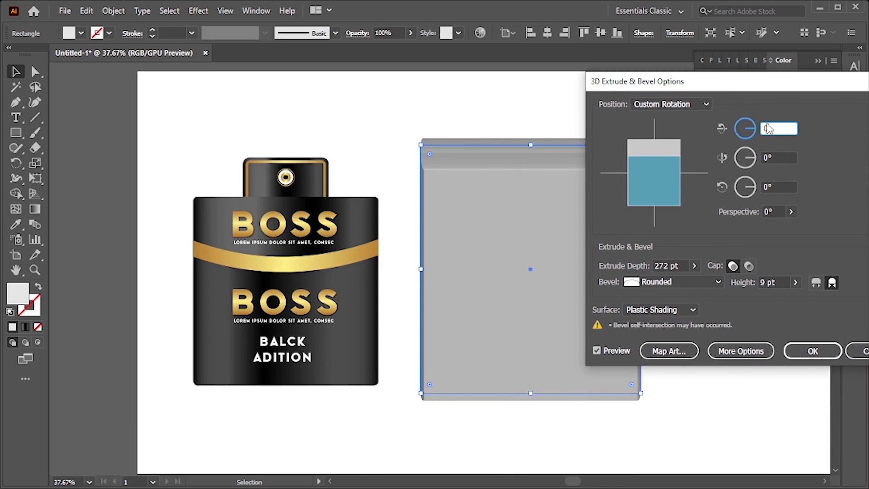
key("shift+Up")
key("shift+Down")
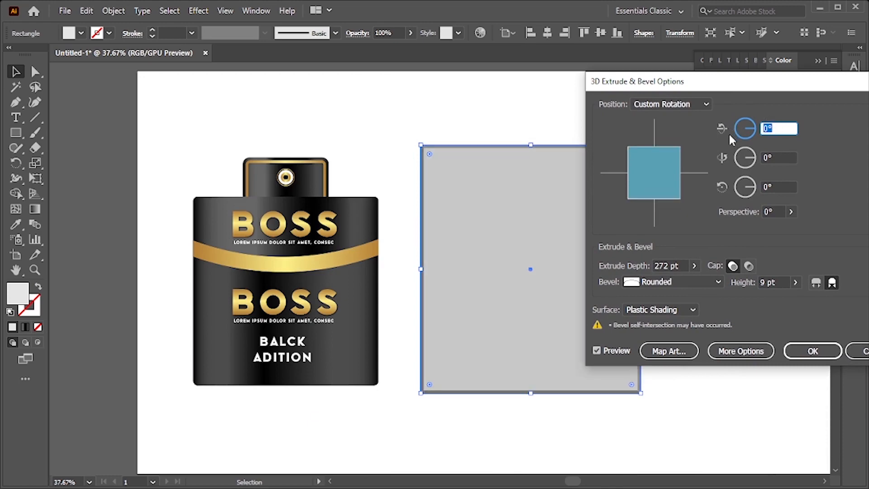
key("Tab")
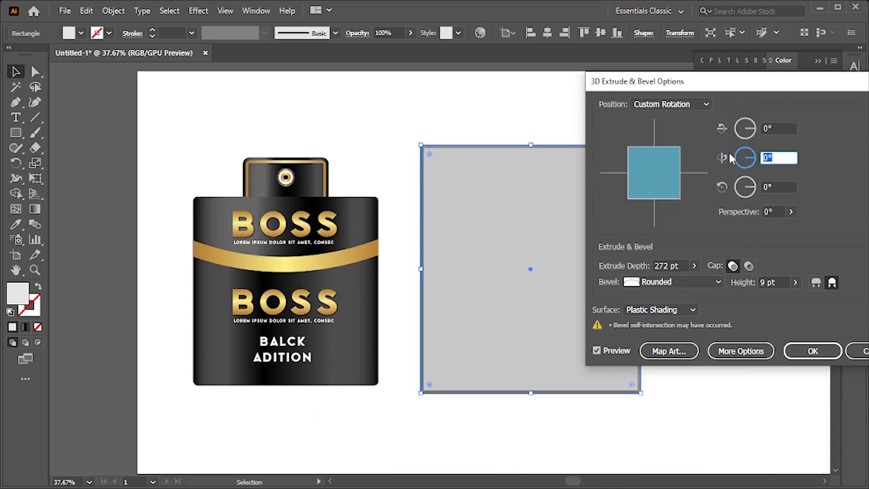
key("shift+Down")
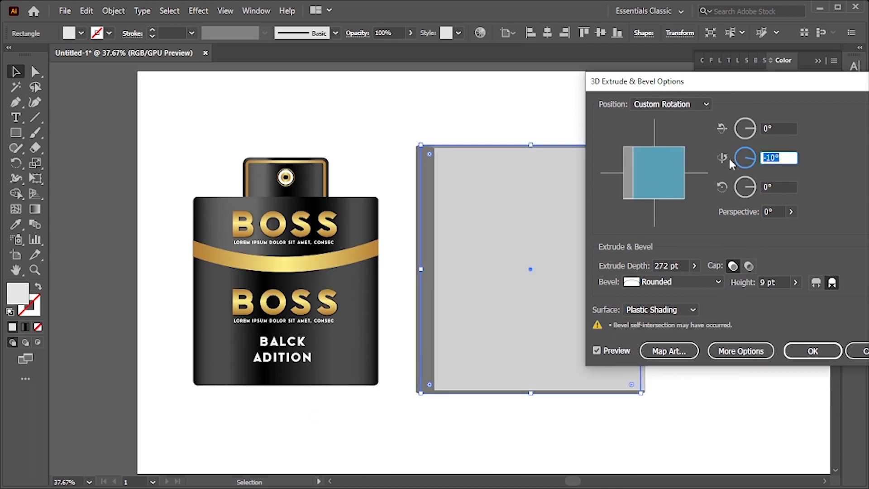
key("shift+Up")
key("shift+Up")
key("shift+Up")
key("shift+Up")
key("shift+Up")
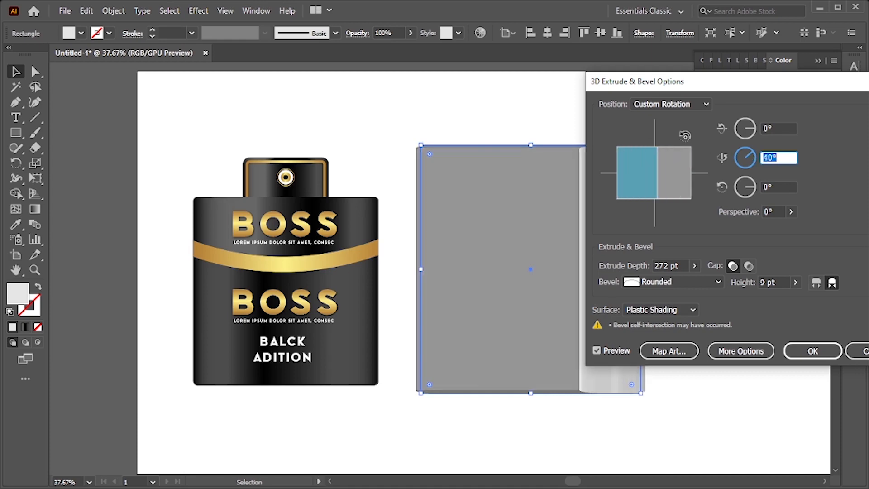
Try several bevel styles for the box, ending with Tall-Round
left_click_drag(664, 85, 753, 83)
left_click(777, 281)
left_click(776, 343)
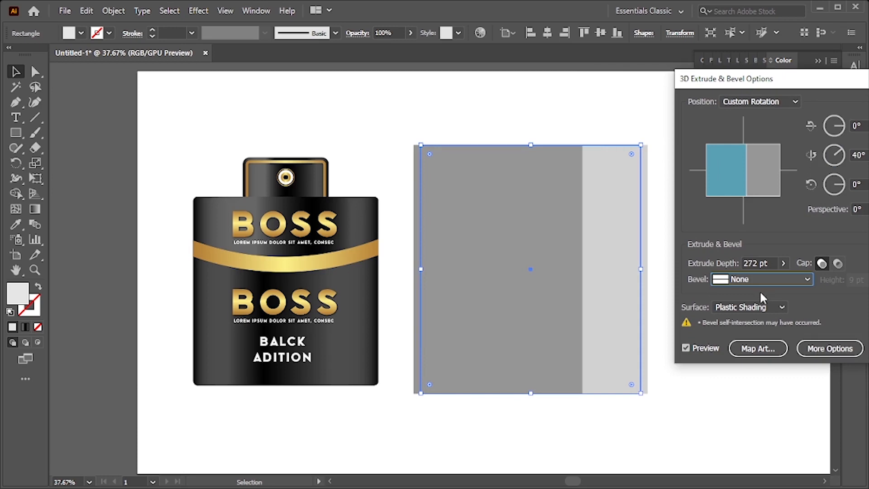
left_click(711, 347)
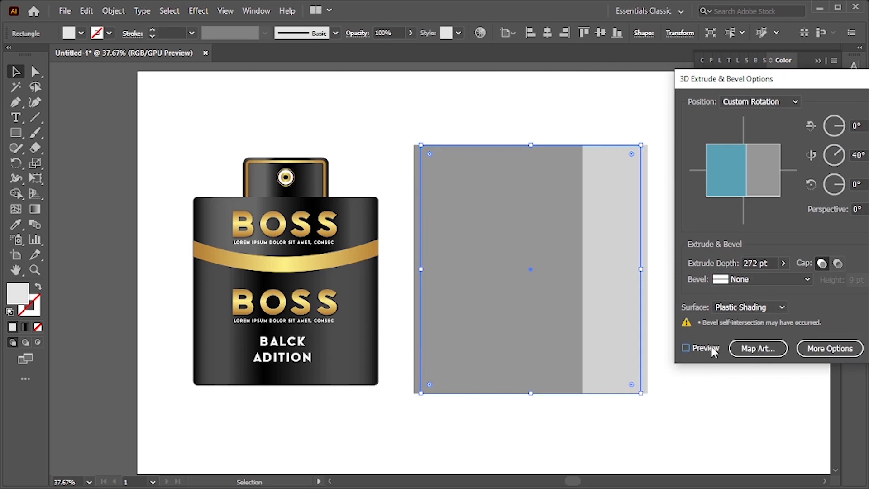
left_click(749, 306)
left_click(750, 277)
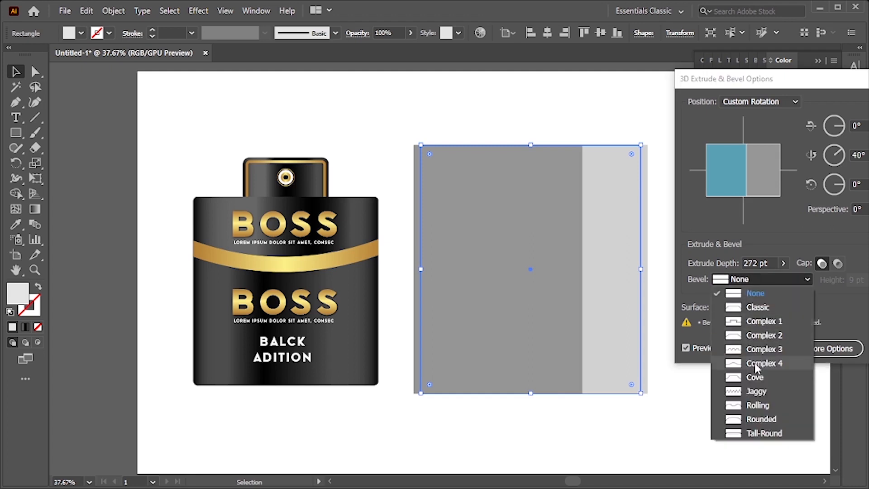
left_click(754, 362)
left_click(751, 279)
left_click(757, 404)
left_click(752, 280)
left_click(777, 434)
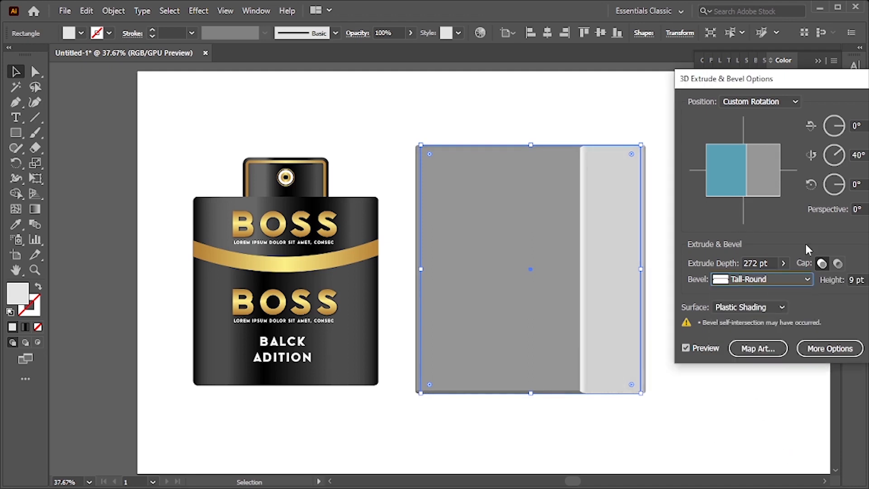
Set the Tall-Round bevel height to 5 pt
left_click(854, 279)
key("Up")
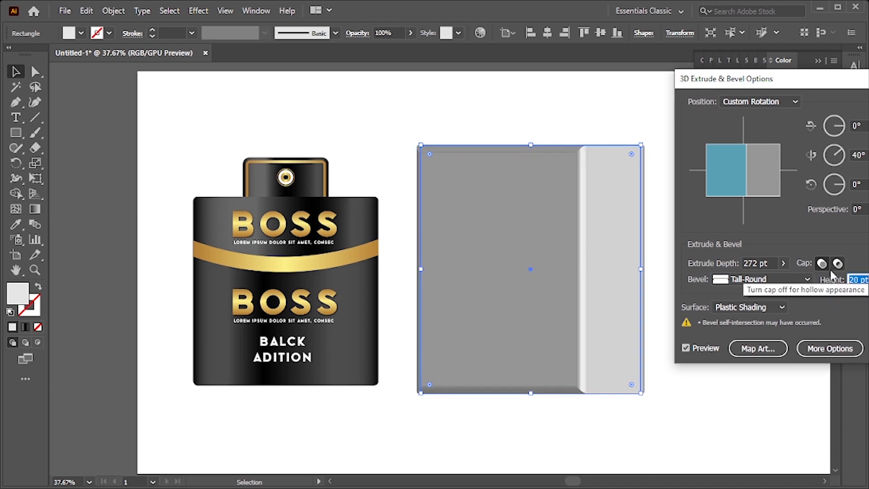
key("Down")
key("Down")
key("Down")
key("Down")
key("Down")
key("Down")
key("Down")
key("Down")
key("Down")
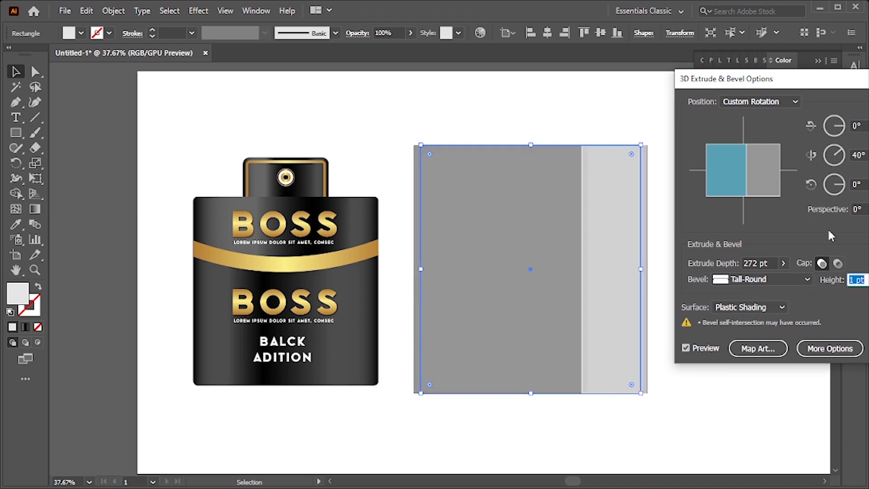
key("Up")
key("Up")
key("Up")
key("Up")
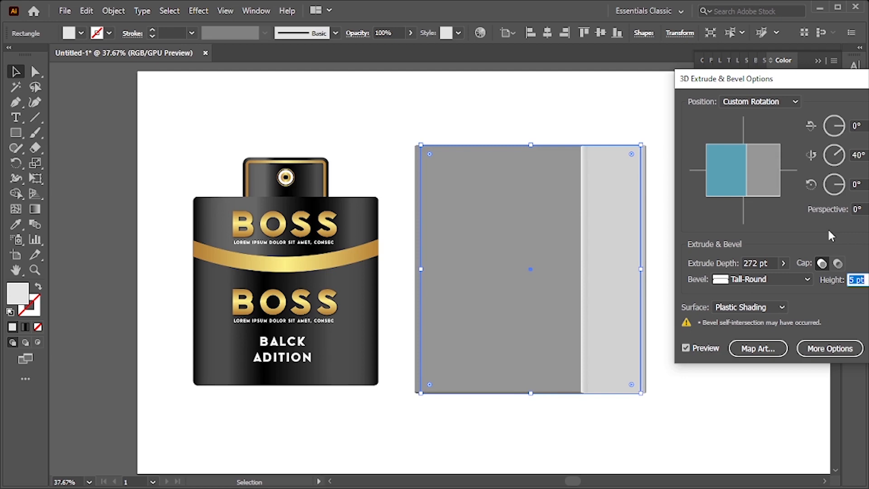
Expand the 3D options, move the light source toward the upper left, and apply the effect
left_click_drag(809, 84, 640, 78)
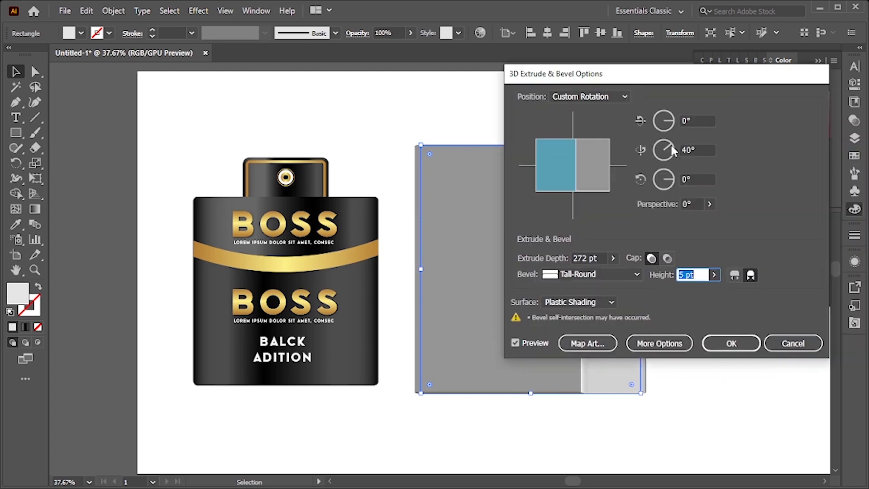
left_click(660, 343)
left_click_drag(536, 72, 637, 22)
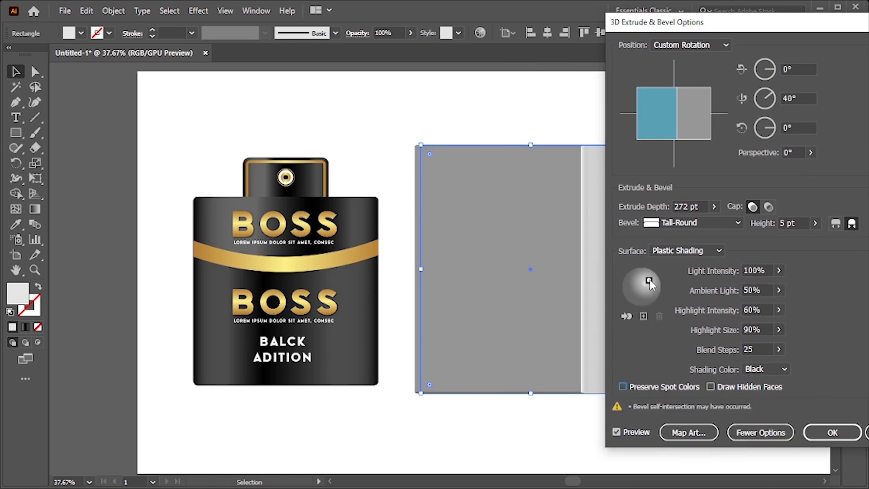
left_click_drag(634, 276, 633, 280)
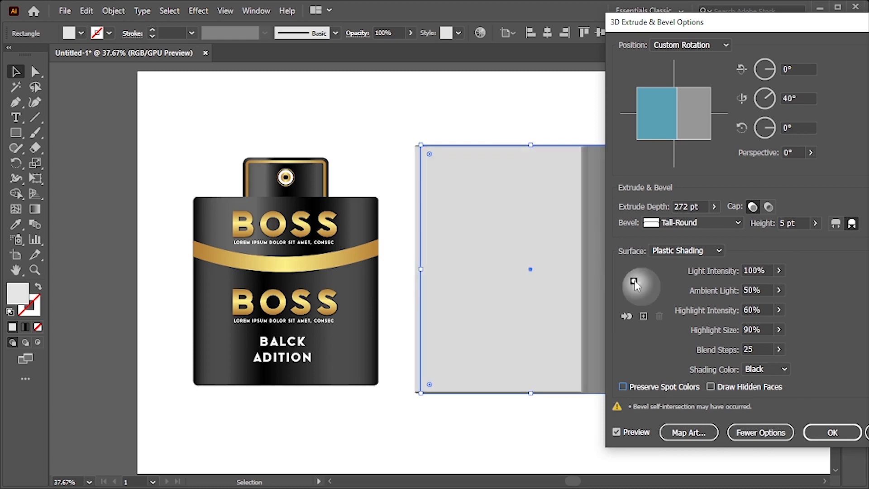
left_click_drag(650, 31, 696, 39)
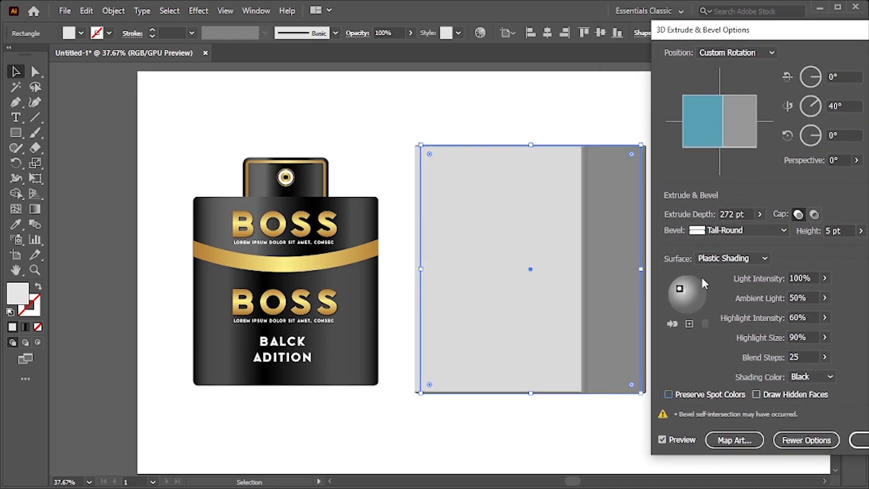
left_click_drag(679, 289, 682, 287)
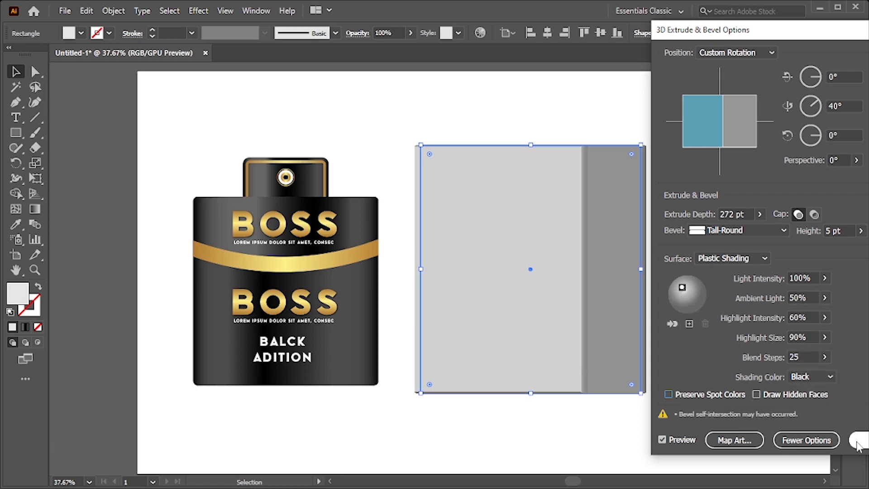
left_click_drag(722, 33, 580, 32)
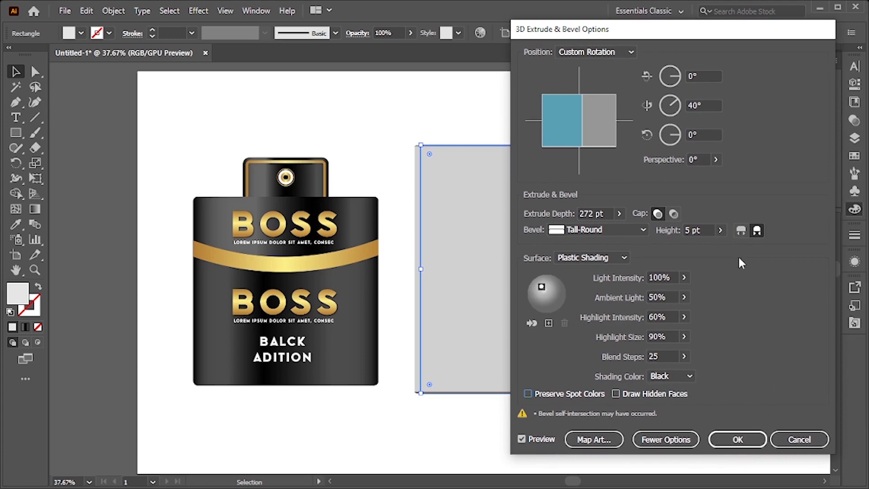
left_click(741, 232)
left_click_drag(612, 30, 717, 29)
left_click(859, 230)
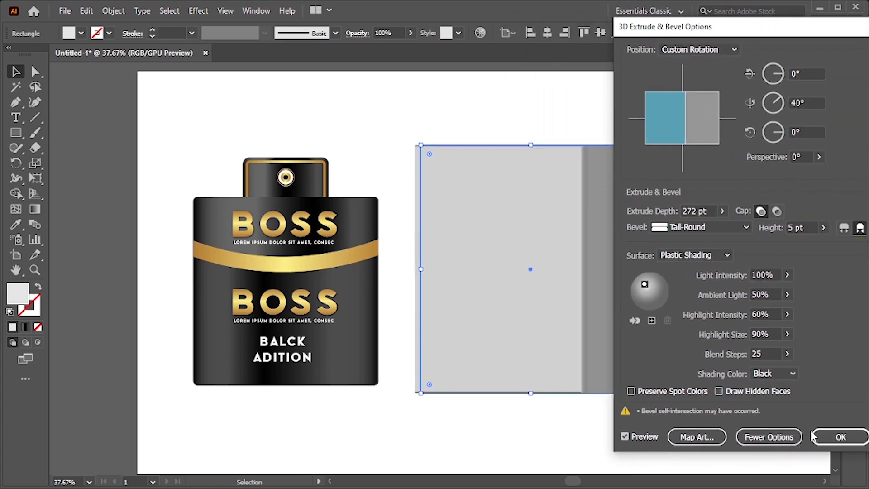
left_click(840, 436)
Change the 3D box's fill color to 5B5B5B
left_click(723, 391)
left_click_drag(677, 376, 632, 360)
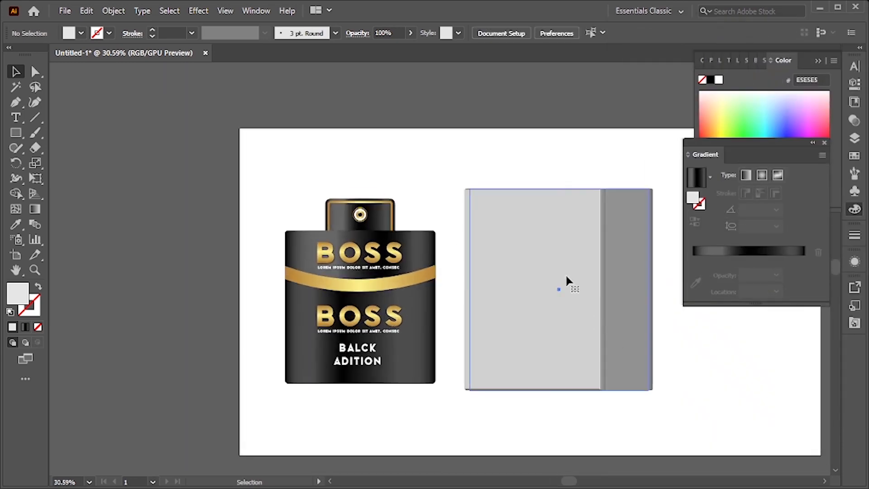
left_click(566, 278)
double_click(16, 298)
type("5B5B5B")
left_click(673, 180)
left_click(711, 343)
left_click_drag(650, 342, 611, 375)
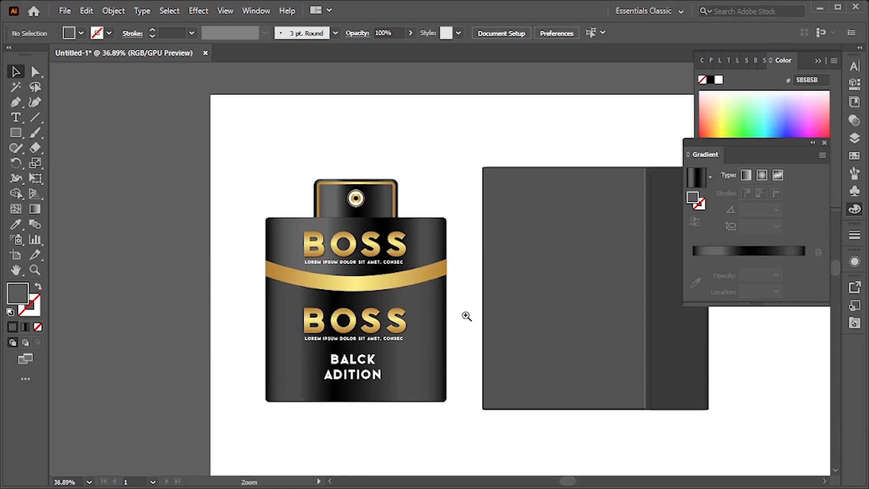
Duplicate the bottle's BOSS titles, taglines and BALCK ADITION text onto the box front
left_click_drag(459, 310, 486, 313)
left_click_drag(515, 317, 407, 324)
left_click(248, 256)
left_click(270, 263, "shift")
left_click(267, 332, "shift")
left_click(257, 350, "shift")
left_click(257, 351, "shift")
left_click(254, 373, "shift")
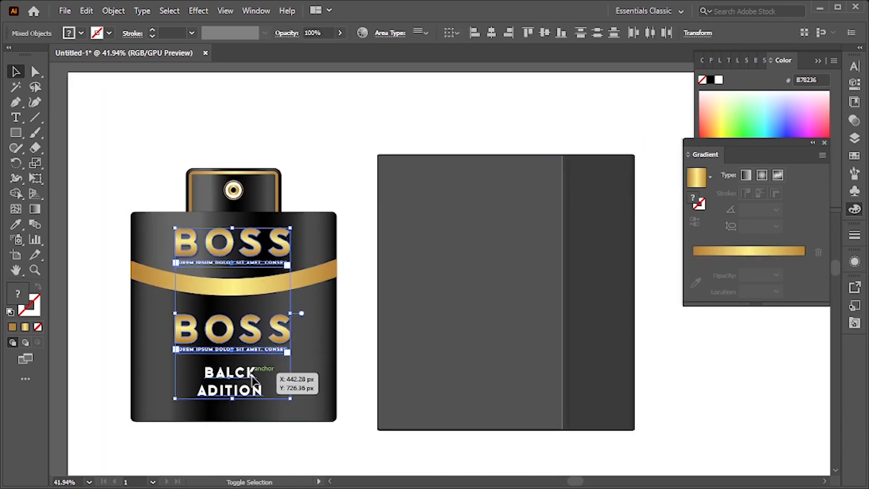
left_click_drag(255, 384, 489, 361)
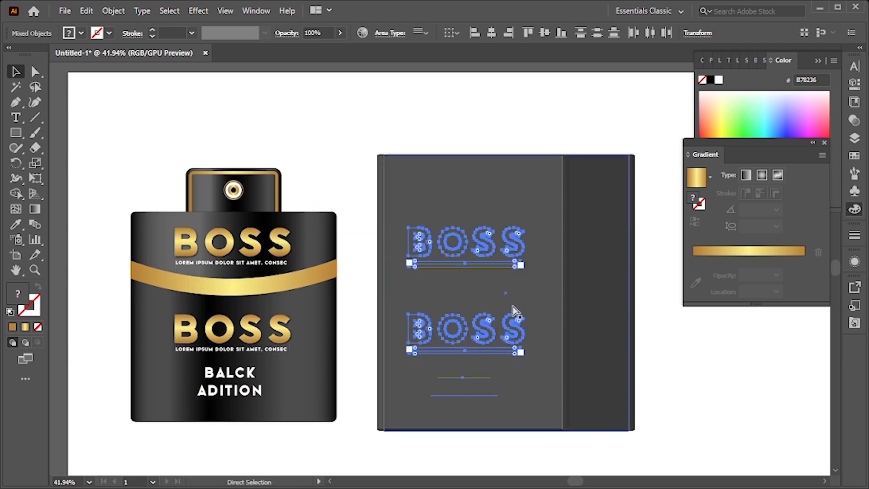
left_click_drag(494, 297, 549, 335)
left_click_drag(469, 345, 486, 322)
key("ctrl+z")
left_click(297, 149)
left_click_drag(428, 189, 357, 237)
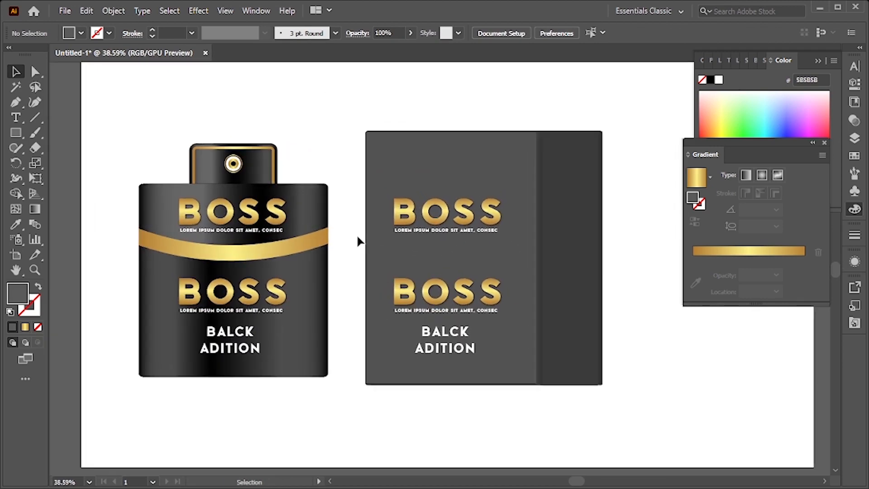
Delete the second BOSS title and its tagline from the box
left_click(469, 296)
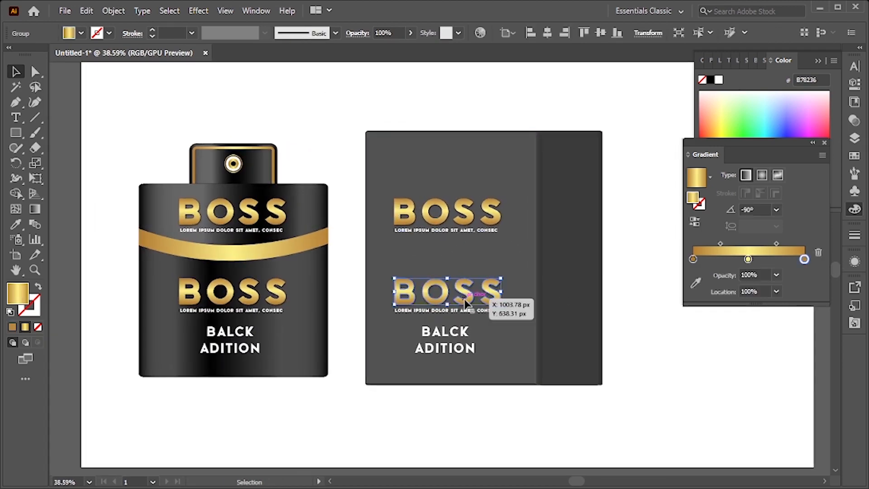
key("Delete")
Move the box's BOSS title and tagline group slightly lower on the box front
left_click(460, 312)
key("Delete")
left_click(479, 333)
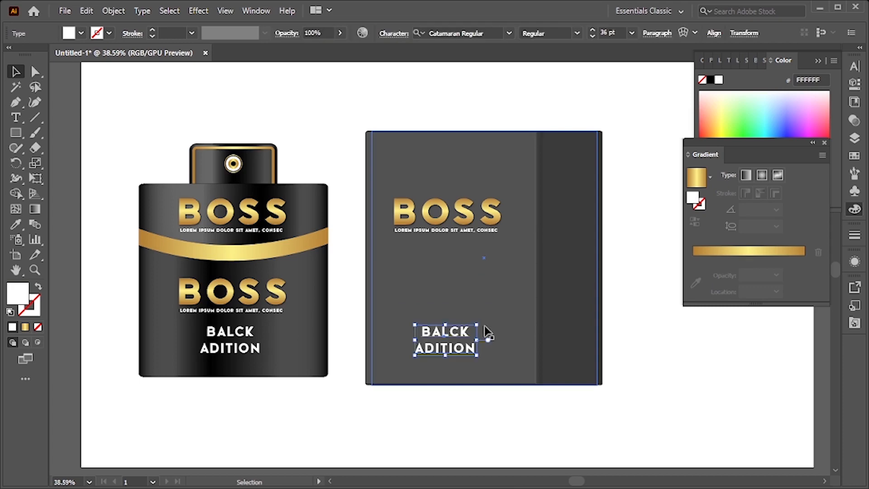
left_click(476, 221)
left_click(481, 230, "shift")
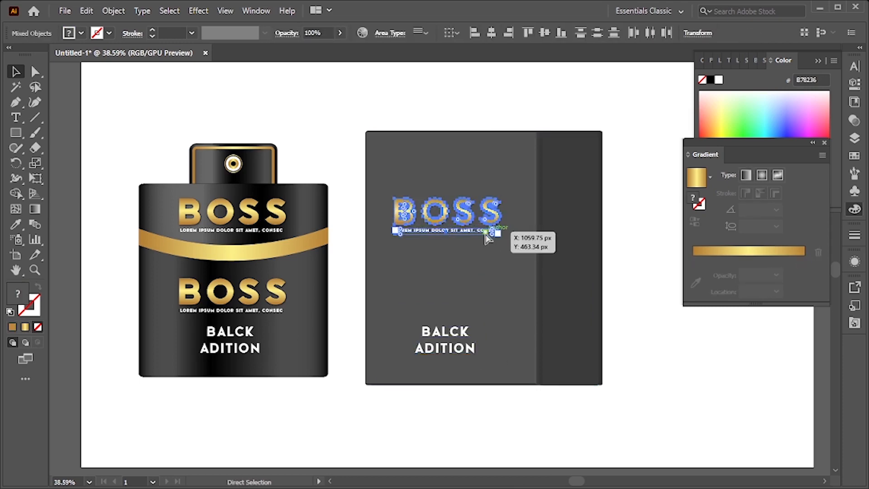
key("ctrl+2")
mouse_move(481, 222)
left_mouse_down()
mouse_move(468, 229)
mouse_move(481, 235)
left_mouse_up()
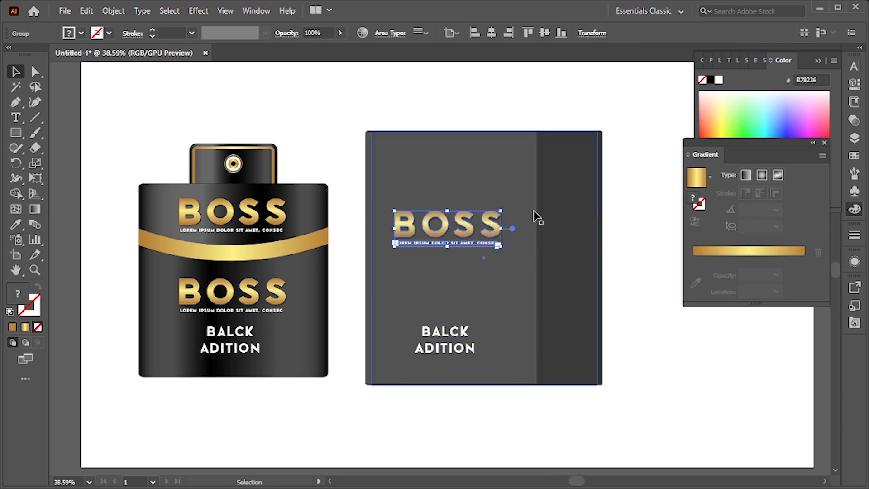
Enlarge the box's BOSS title group with Free Transform and reposition it on the box front
scroll(535, 217, "up", 3)
scroll(448, 258, "up", 1)
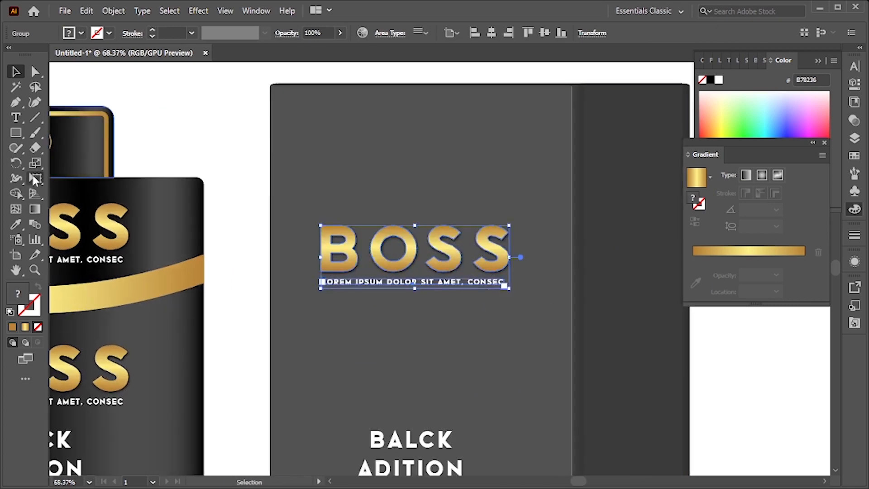
key("e")
left_click_drag(509, 290, 507, 286)
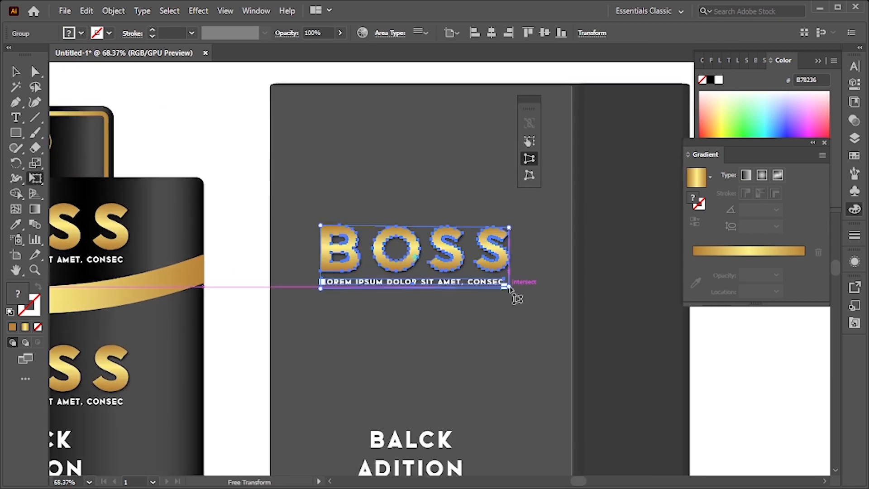
left_click_drag(516, 303, 515, 299)
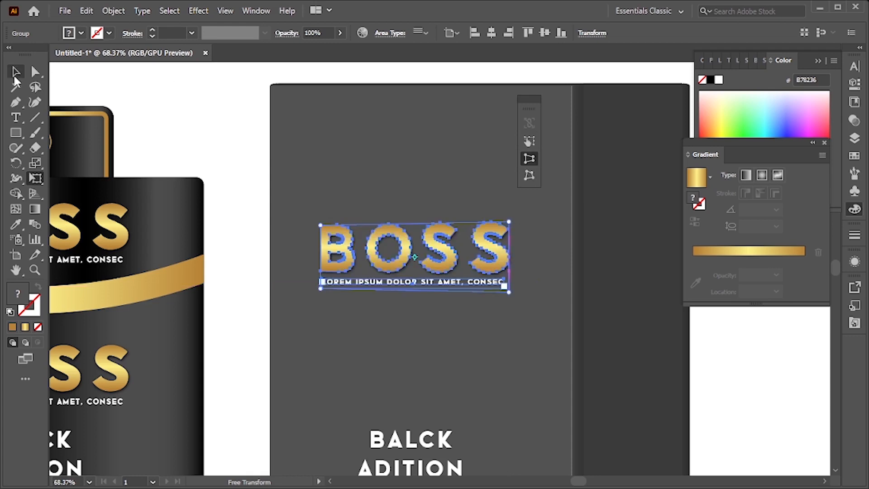
left_click(16, 77)
left_click(267, 142)
left_click_drag(380, 227, 398, 341)
mouse_move(466, 296)
left_mouse_down()
mouse_move(441, 287)
mouse_move(452, 224)
mouse_move(456, 252)
mouse_move(481, 279)
mouse_move(337, 276)
mouse_move(471, 288)
left_mouse_up()
left_click_drag(528, 300, 546, 346)
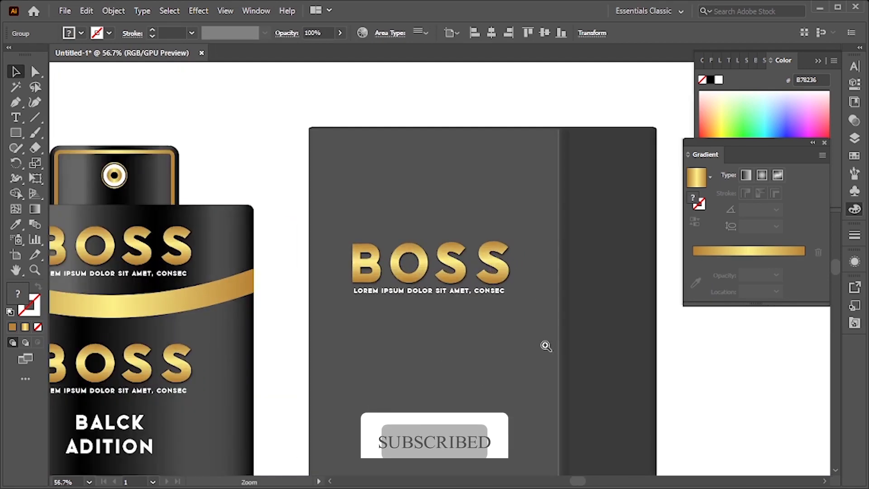
Move the BALCK ADITION text up beneath the BOSS title on the box
scroll(506, 344, "down", 1)
left_click_drag(443, 253, 447, 255)
left_click_drag(497, 272, 516, 329)
left_click_drag(505, 331, 523, 278)
left_click(498, 93)
left_click_drag(457, 383, 469, 325)
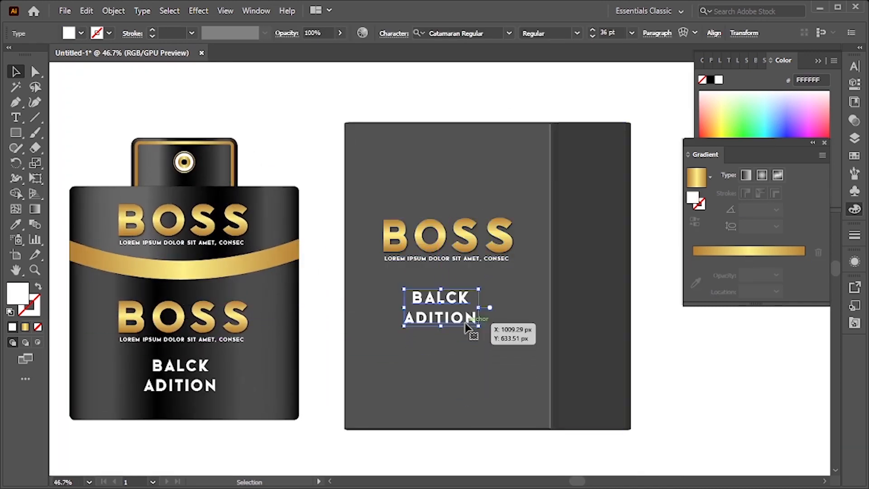
Scale the box's BALCK ADITION text slightly larger with Free Transform
scroll(469, 326, "up", 3)
right_click(429, 314)
left_click(493, 123)
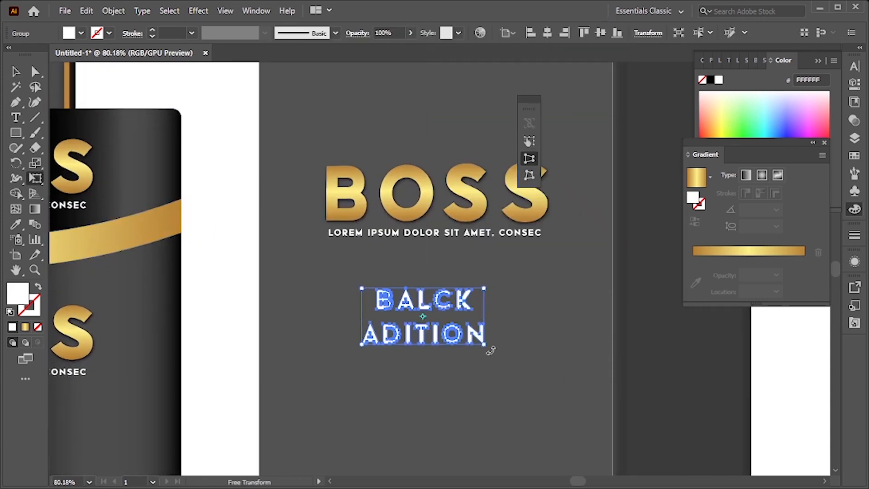
left_click_drag(481, 345, 481, 350)
left_click(14, 72)
left_click_drag(506, 296, 566, 417)
left_click_drag(419, 321, 453, 332)
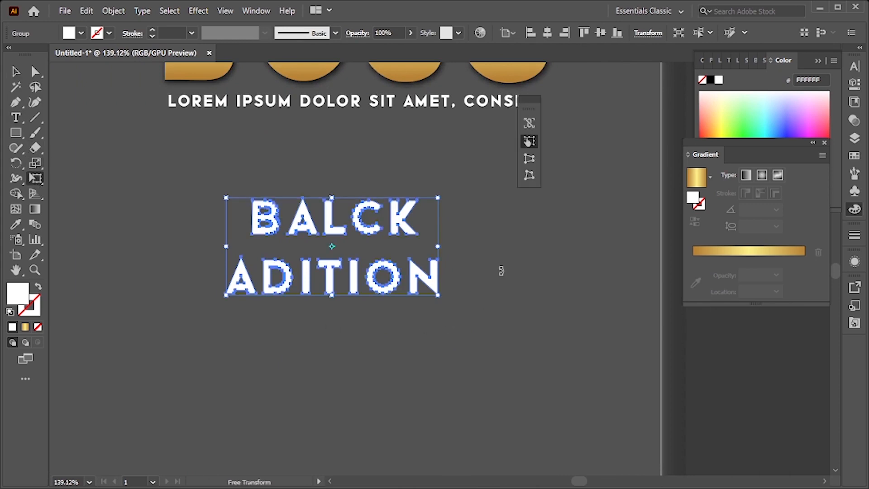
left_click_drag(438, 295, 437, 300)
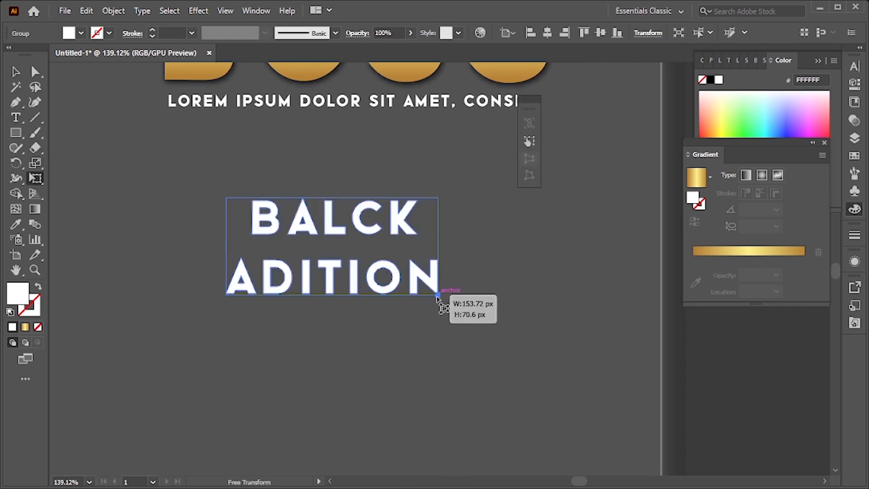
left_click_drag(507, 322, 335, 311)
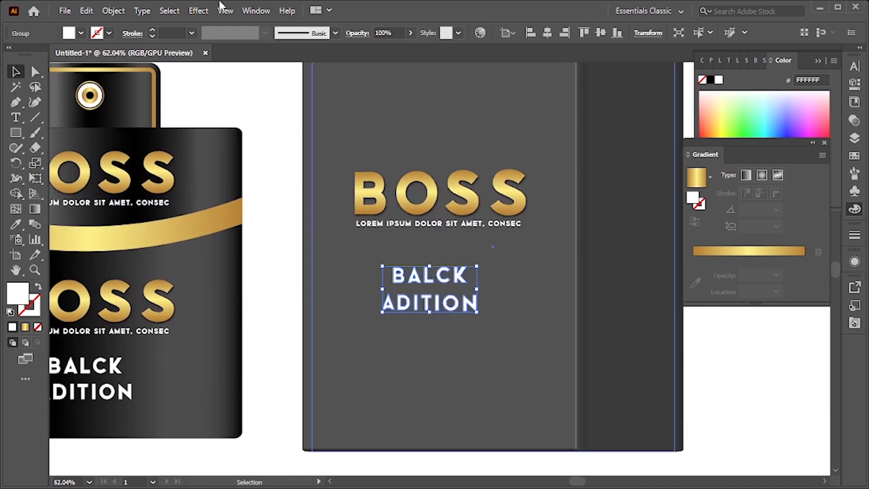
Apply a Drop Shadow to the BALCK ADITION text: Multiply, 66% opacity, X 1 px, Y 2 px, blur 2 px
left_click(198, 10)
mouse_move(310, 157)
left_click(383, 156)
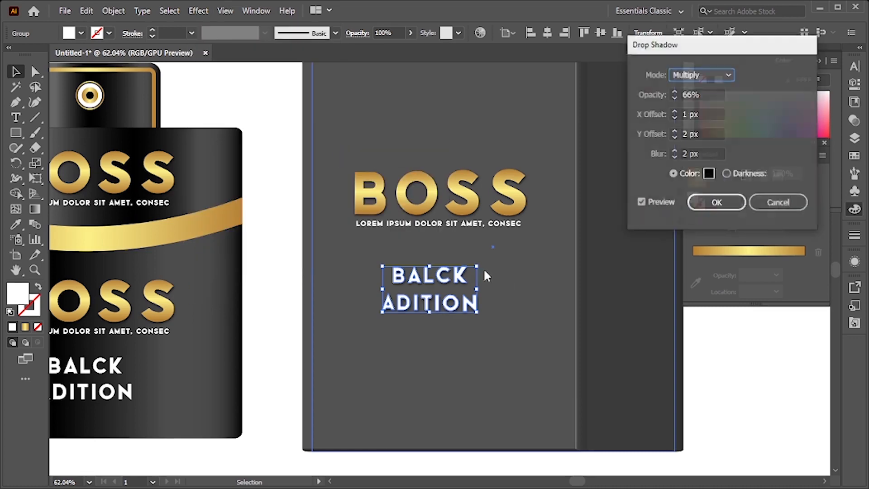
left_click(726, 205)
left_click_drag(533, 275, 454, 277)
left_click_drag(474, 282, 445, 311)
left_click_drag(454, 237, 395, 247)
left_click(608, 274)
left_click_drag(548, 327, 615, 346)
left_click_drag(539, 278, 533, 330)
left_click_drag(401, 257, 452, 345)
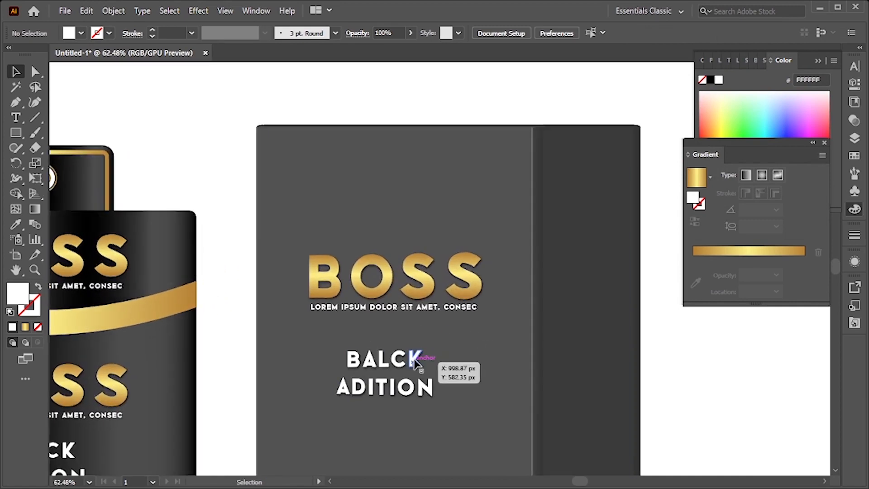
Copy the tagline text to the top edge of the box front
left_click(428, 312)
right_click(427, 312)
left_click(348, 319)
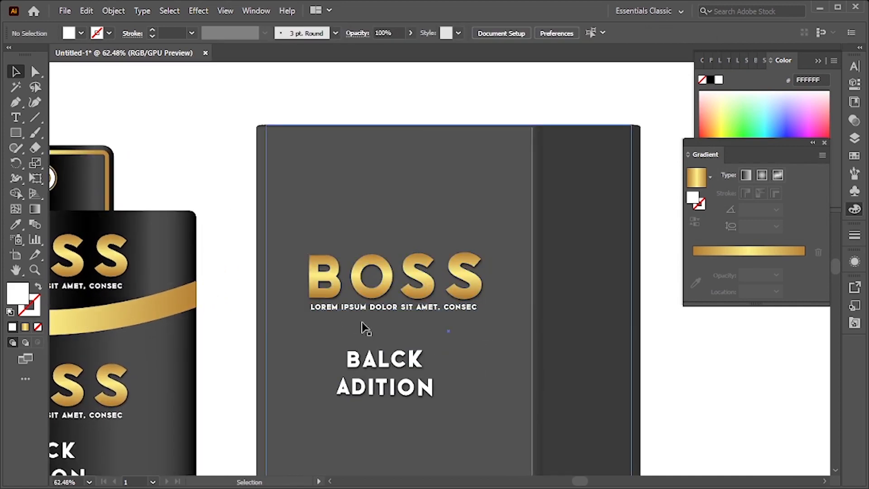
double_click(370, 311)
left_click_drag(371, 186, 379, 152)
left_click(449, 143)
double_click(470, 134)
left_click_drag(488, 164, 454, 178)
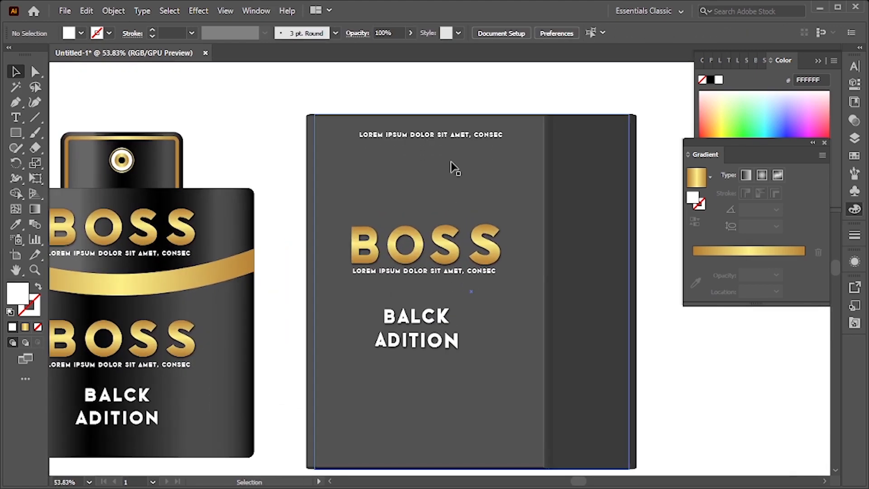
Adjust the top tagline's position and place another tagline copy along the bottom edge of the box front
left_click_drag(447, 134, 426, 105)
double_click(454, 140)
double_click(427, 105)
left_click_drag(488, 173, 466, 289)
double_click(465, 157)
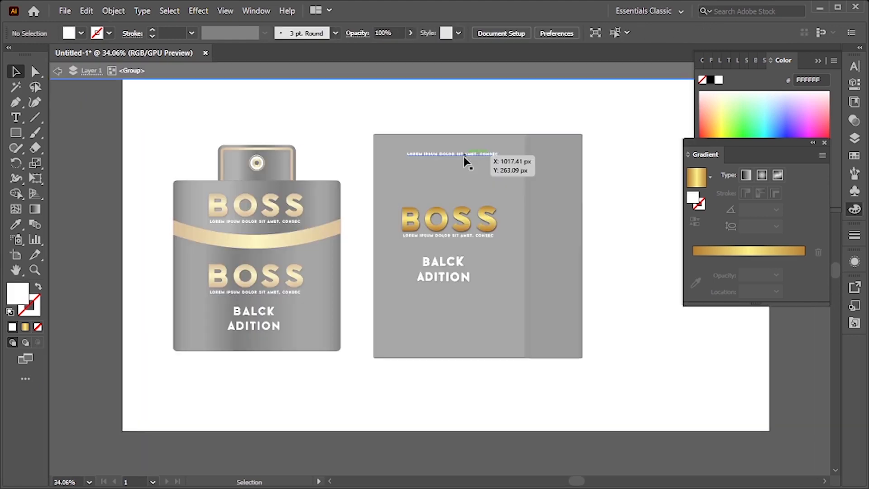
left_click_drag(464, 157, 466, 191)
double_click(627, 350)
left_click_drag(627, 351, 592, 379)
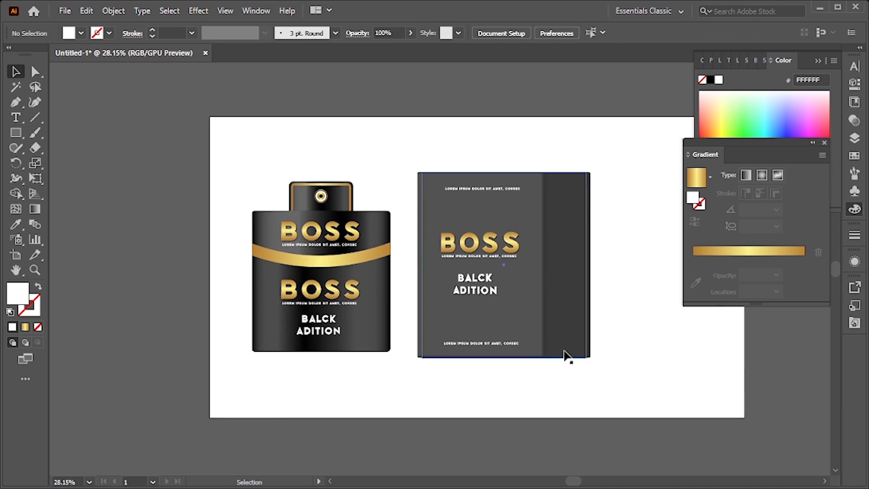
right_click(605, 370)
mouse_move(687, 301)
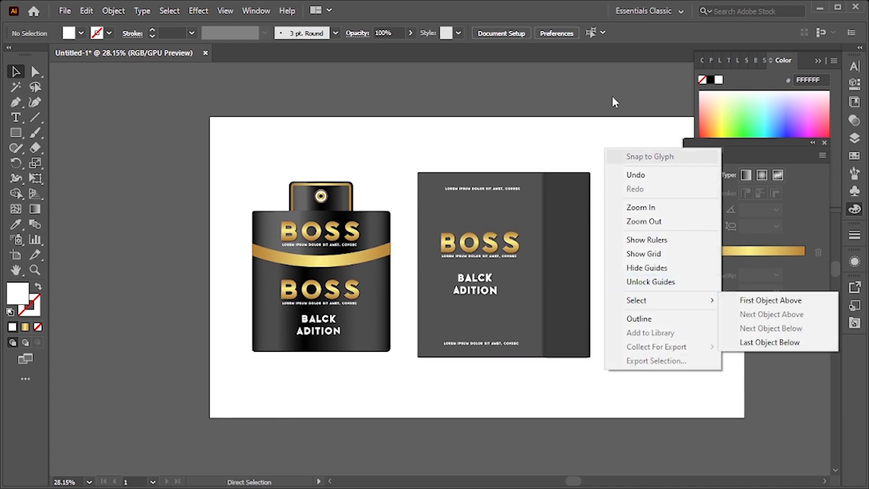